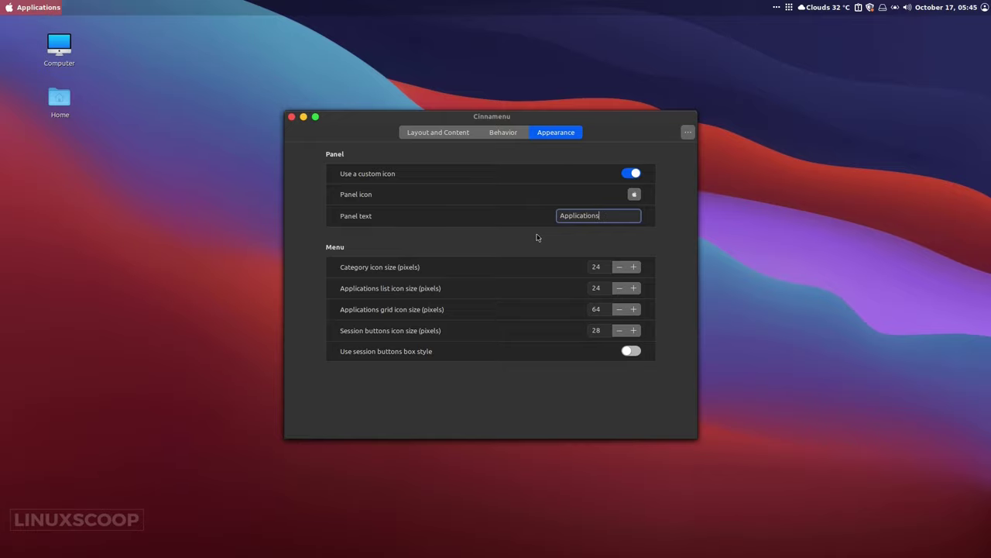
# Step: Close the Cinnamenu settings and launch the terminal by searching for "terminal"
pyautogui.click(291, 117)
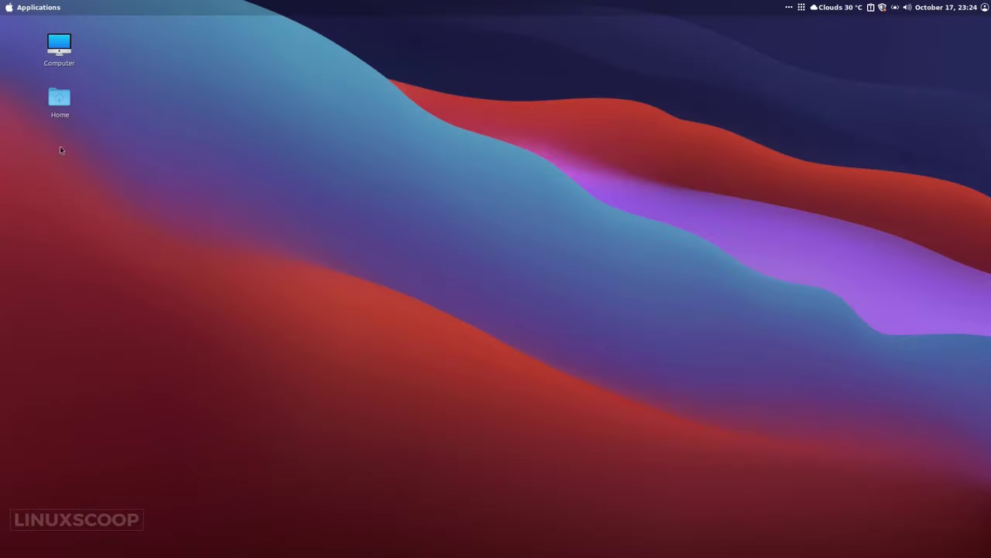
pyautogui.click(35, 6)
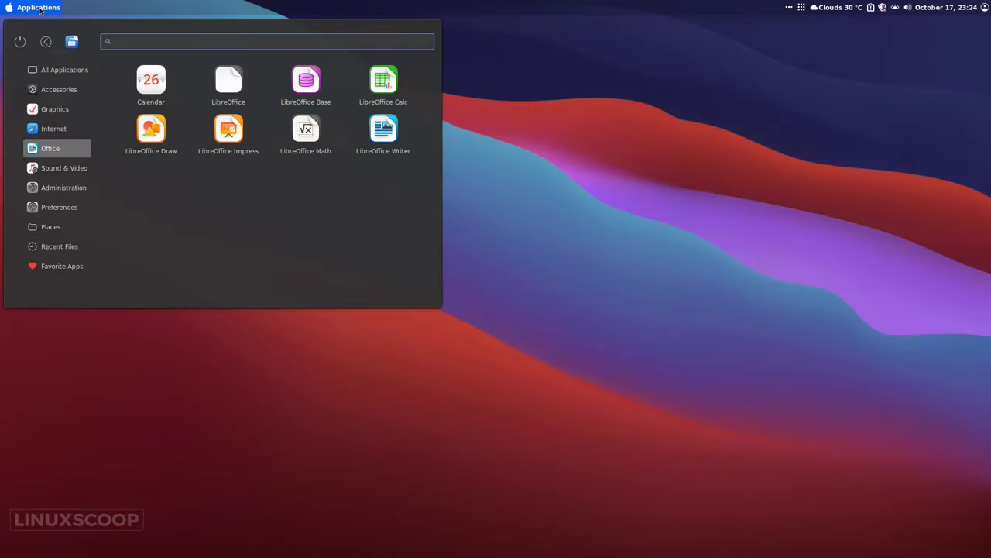
pyautogui.write('terminal')
pyautogui.press('Return')
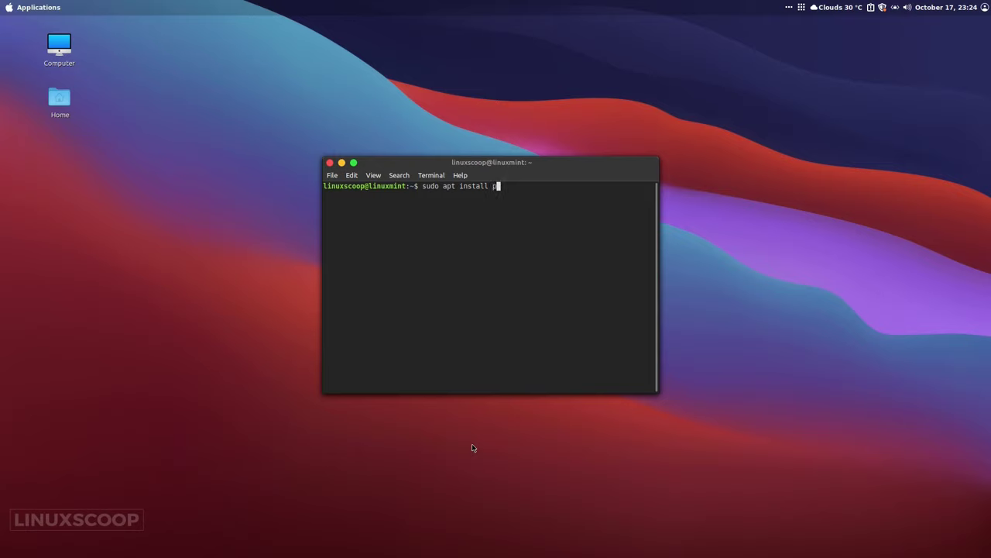
# Step: Install Plank with "sudo apt install plank", entering the account password and confirming with y, and close the terminal
pyautogui.press('Return')
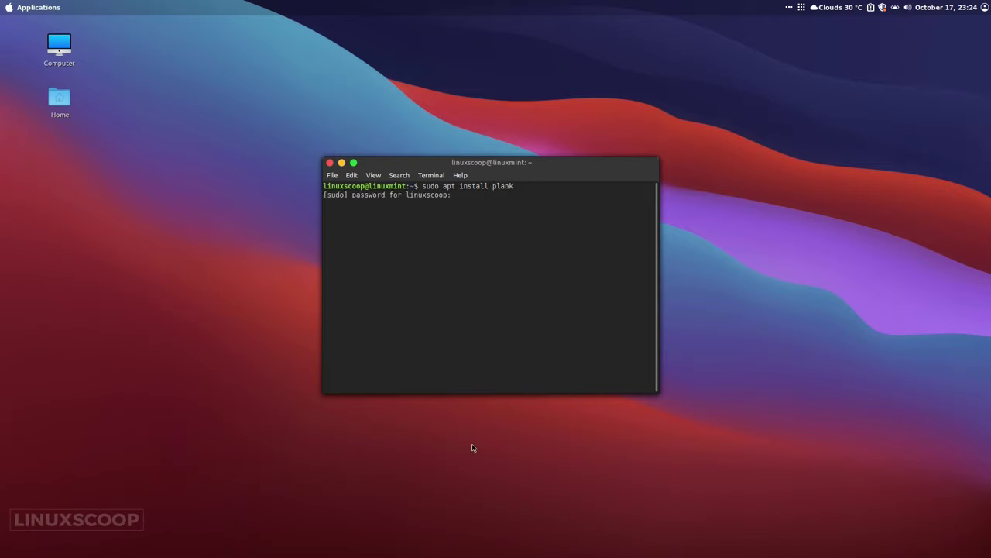
pyautogui.press('Return')
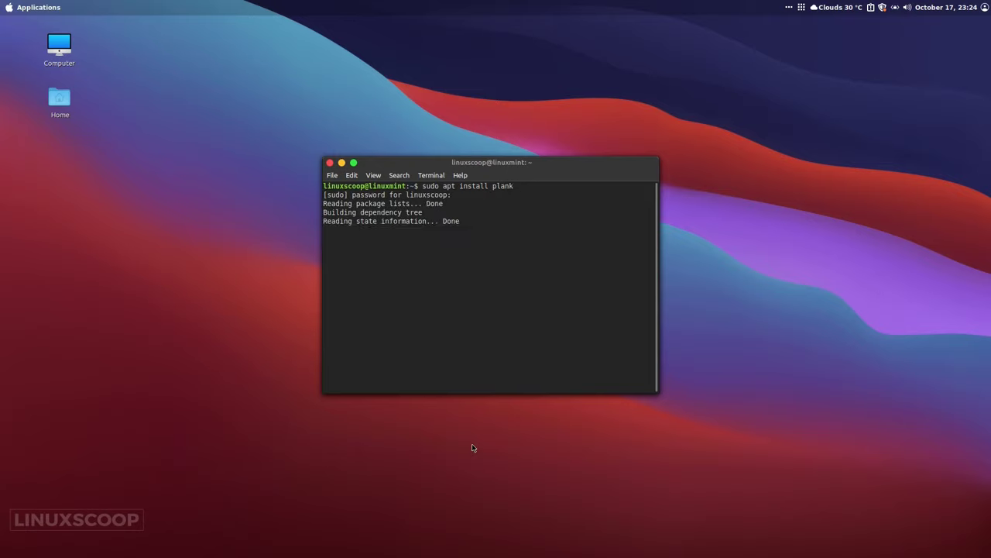
pyautogui.write('y')
pyautogui.press('Return')
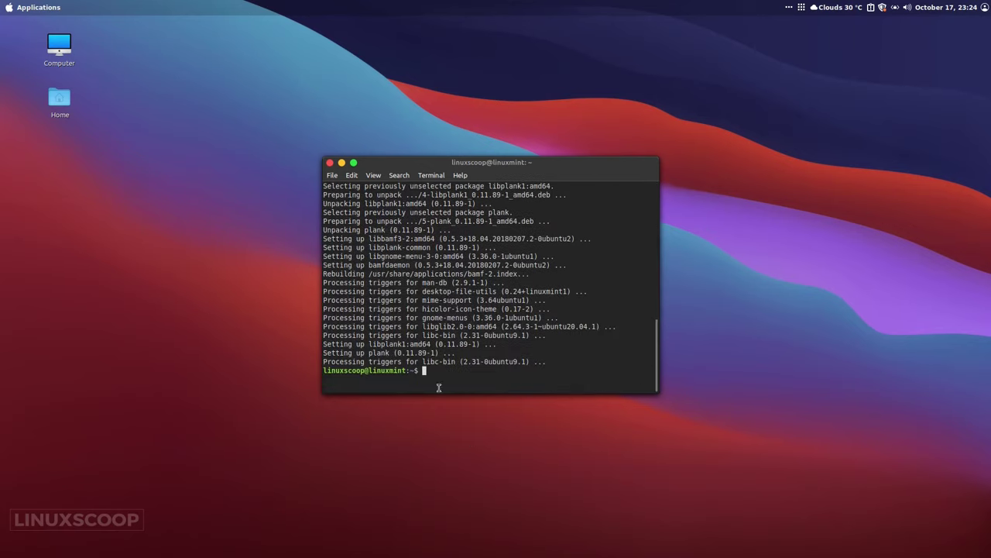
pyautogui.click(330, 163)
# Step: Search the applications for "plank" and launch the Plank dock
pyautogui.click(39, 7)
pyautogui.write('p')
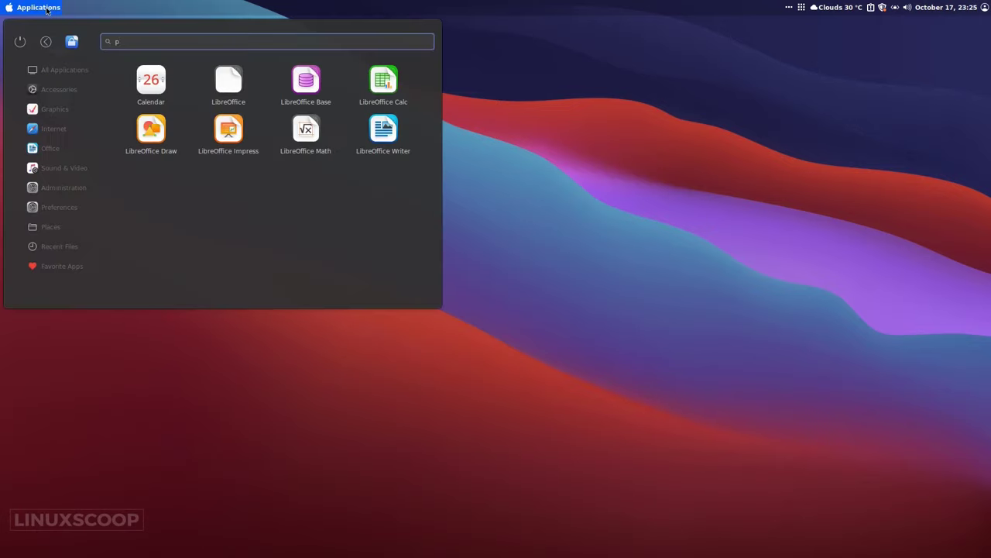
pyautogui.write('lank')
pyautogui.press('Return')
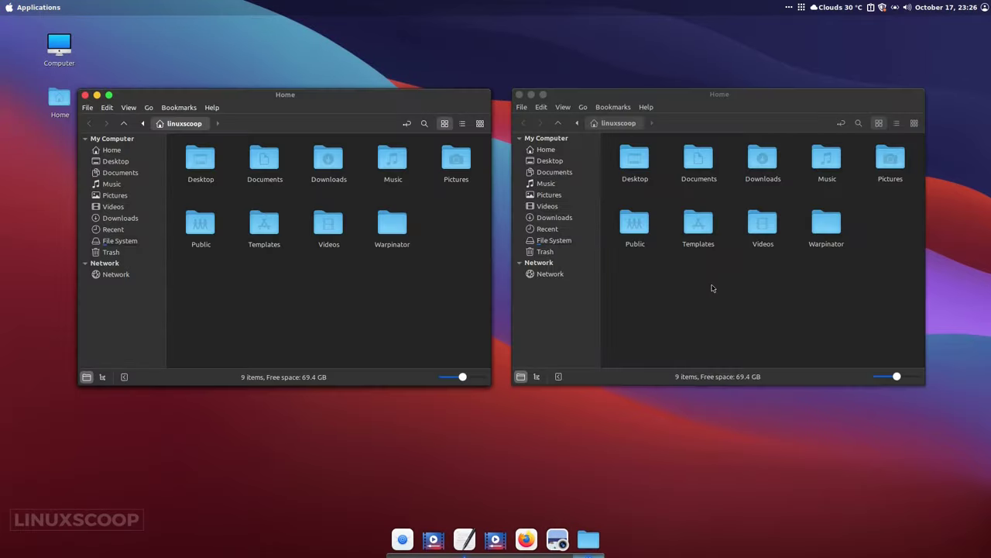
# Step: Go to the folder Downloads/WhiteSur-gtk-theme/src/other/plank in one of the two Home windows
pyautogui.doubleClick(762, 163)
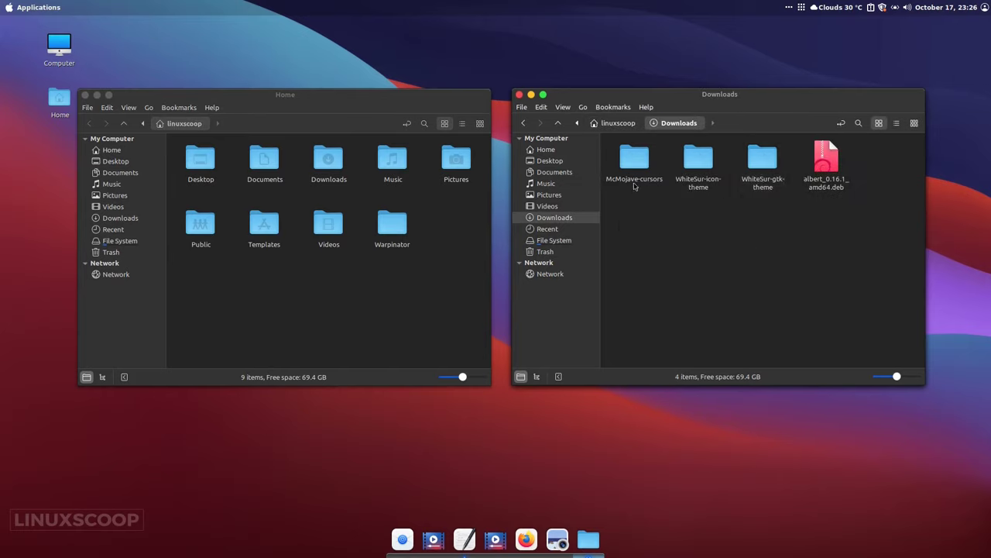
pyautogui.doubleClick(763, 166)
pyautogui.click(701, 163)
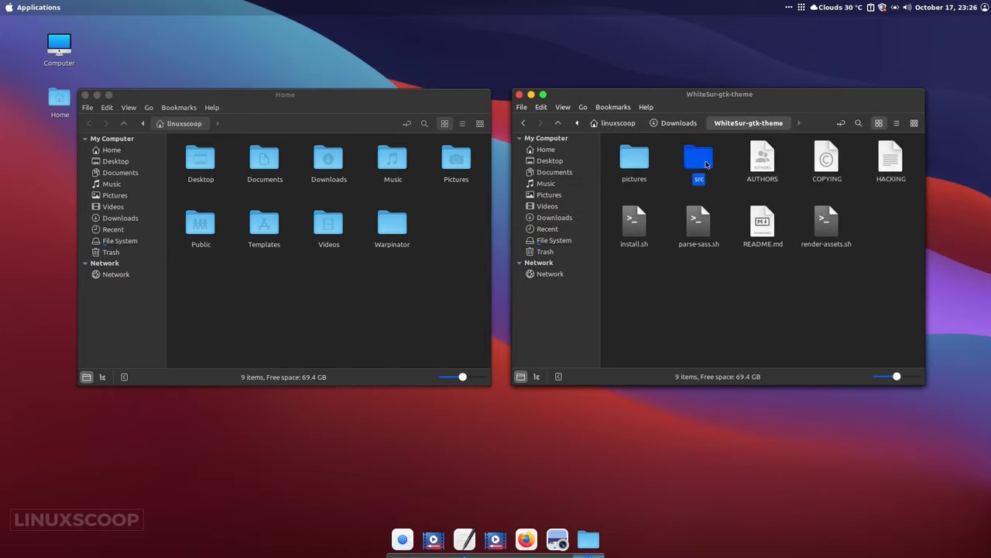
pyautogui.doubleClick(705, 164)
pyautogui.doubleClick(771, 171)
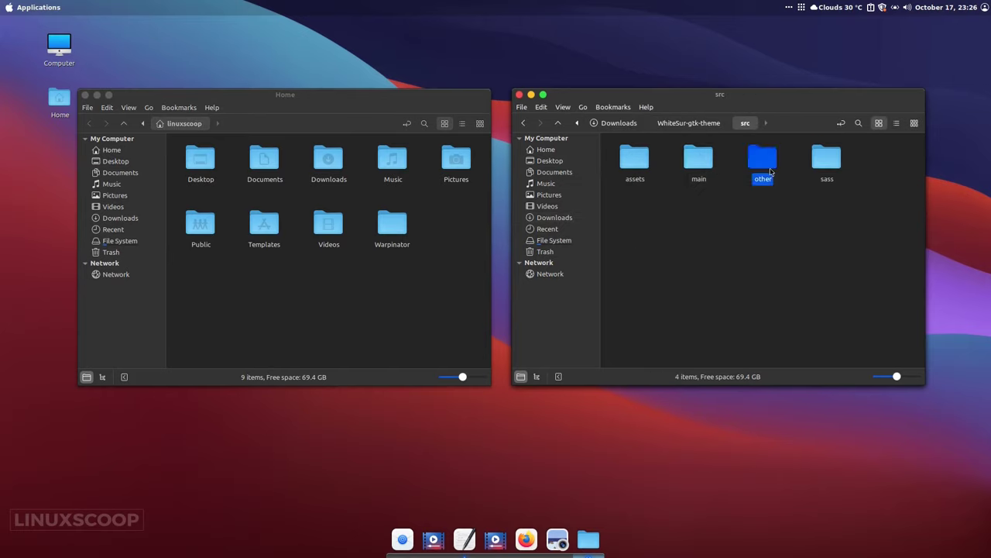
pyautogui.click(705, 161)
pyautogui.doubleClick(704, 161)
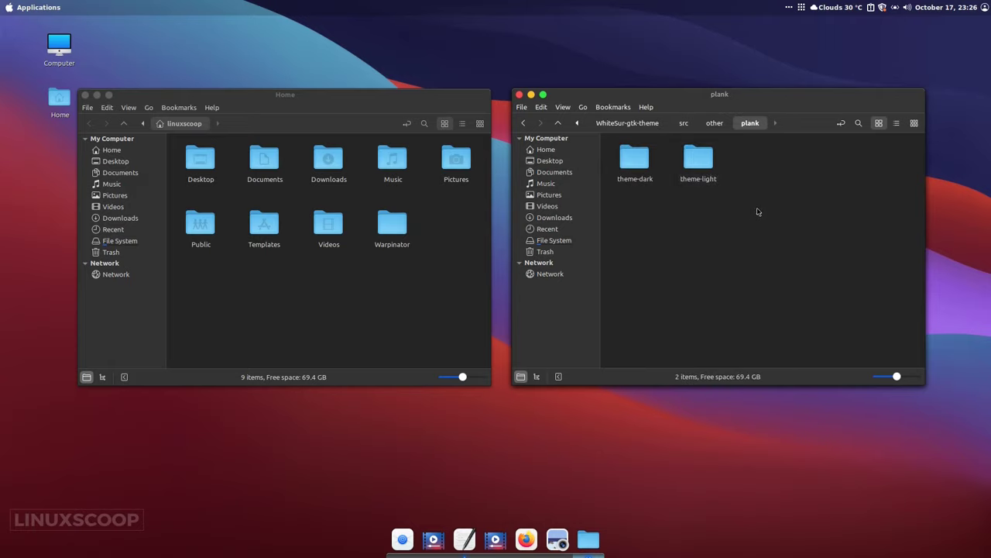
# Step: Copy the theme-dark and theme-light folders from the plank folder
pyautogui.moveTo(757, 208); pyautogui.dragTo(653, 180)
pyautogui.rightClick(653, 180)
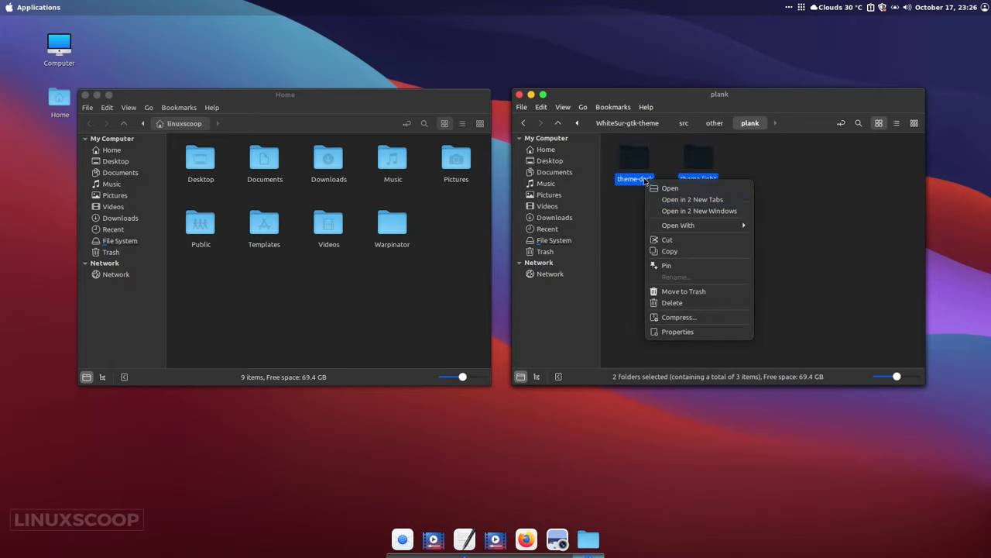
pyautogui.click(666, 251)
# Step: Show the hidden files in the other file window, which is at Home
pyautogui.click(412, 264)
pyautogui.click(128, 107)
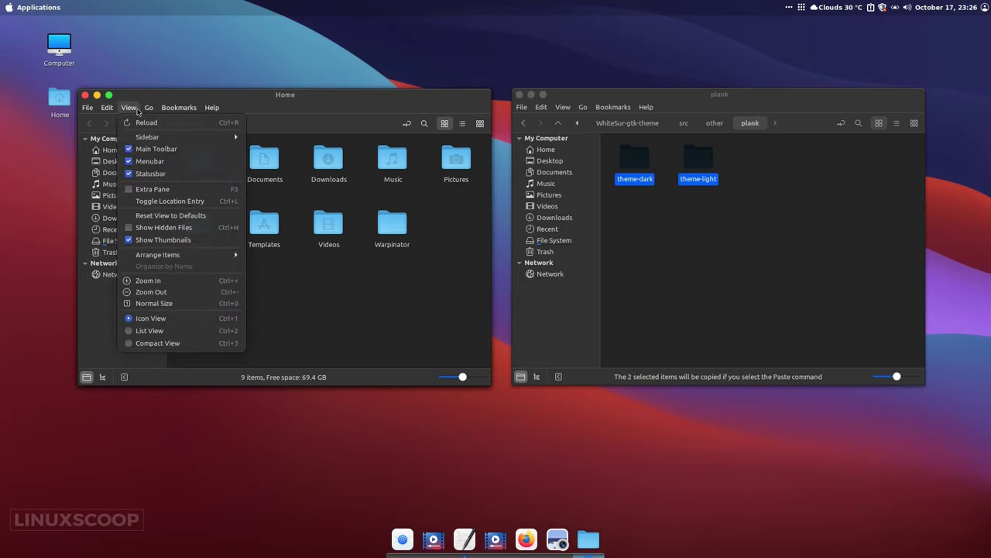
pyautogui.click(153, 227)
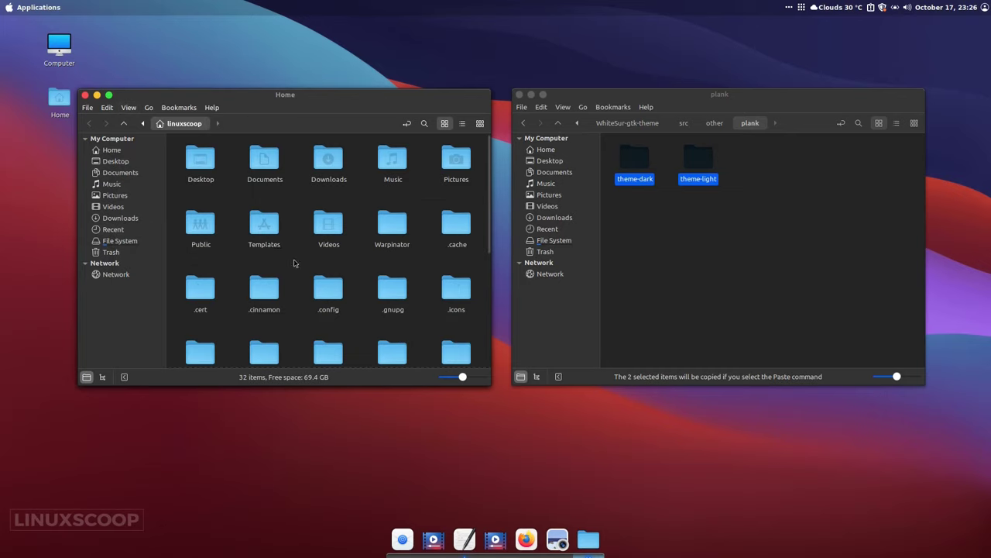
# Step: Paste the copied theme folders into .local/share/plank/themes within the home folder
pyautogui.scroll(-1, 298, 266)
pyautogui.scroll(-1, 299, 271)
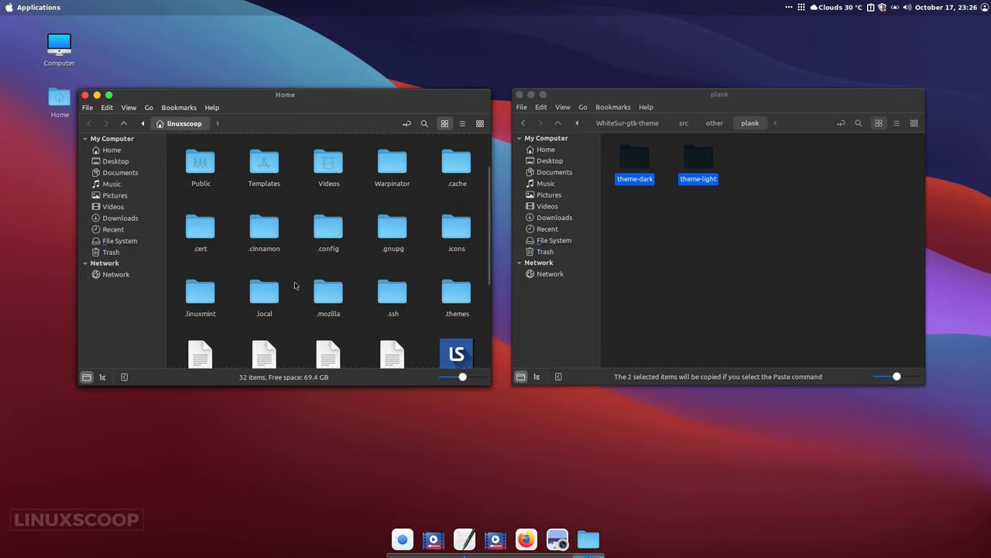
pyautogui.click(271, 291)
pyautogui.doubleClick(271, 291)
pyautogui.doubleClick(204, 161)
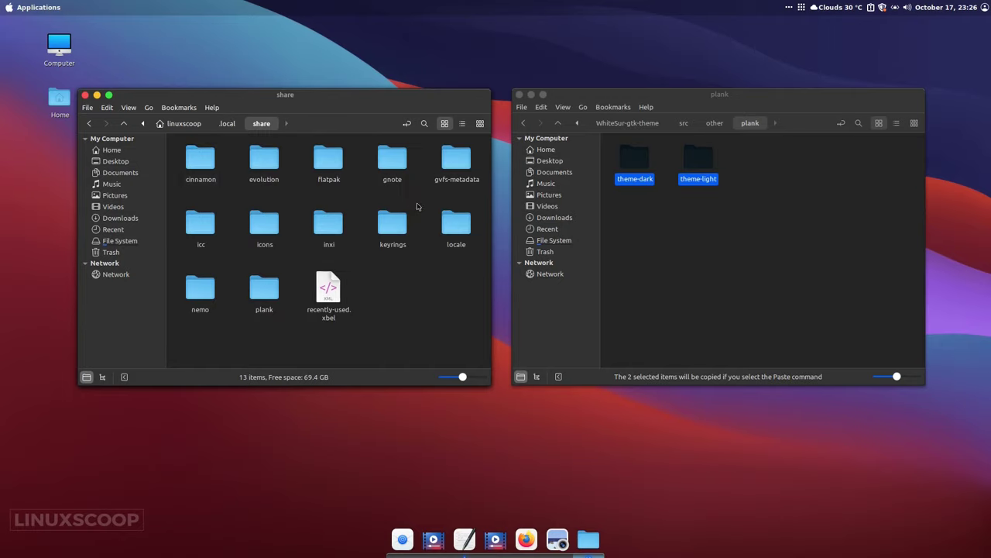
pyautogui.doubleClick(261, 284)
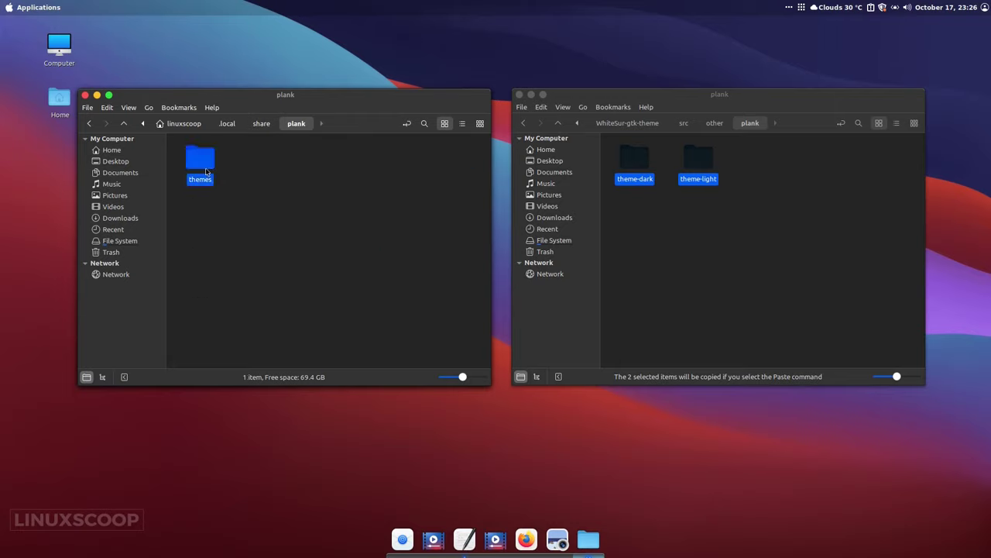
pyautogui.doubleClick(199, 159)
pyautogui.rightClick(230, 177)
pyautogui.click(246, 268)
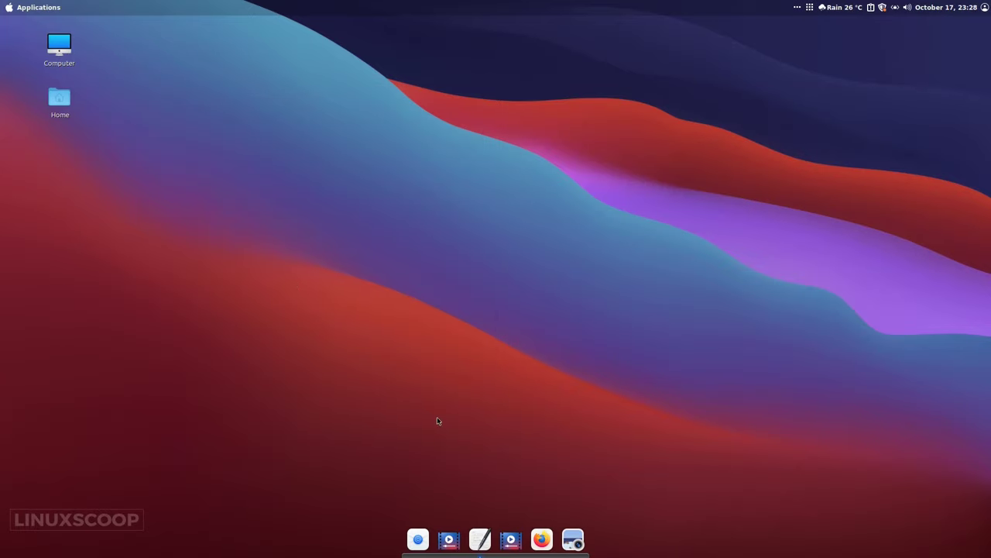
# Step: In Plank's preferences, set the dock theme to theme-dark and enable Icon Zoom
pyautogui.keyDown('ctrl'); pyautogui.rightClick(439, 553); pyautogui.keyUp('ctrl')
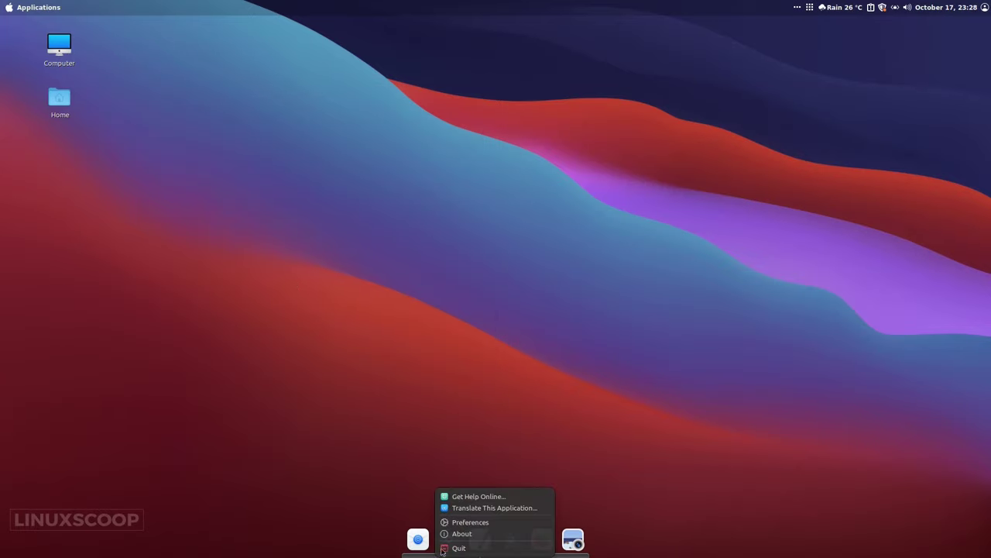
pyautogui.click(457, 520)
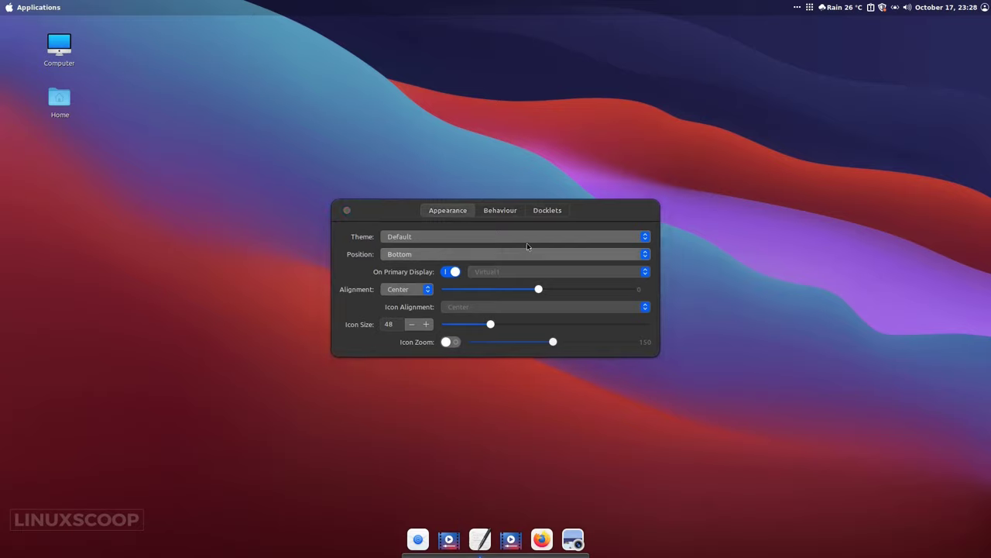
pyautogui.click(527, 241)
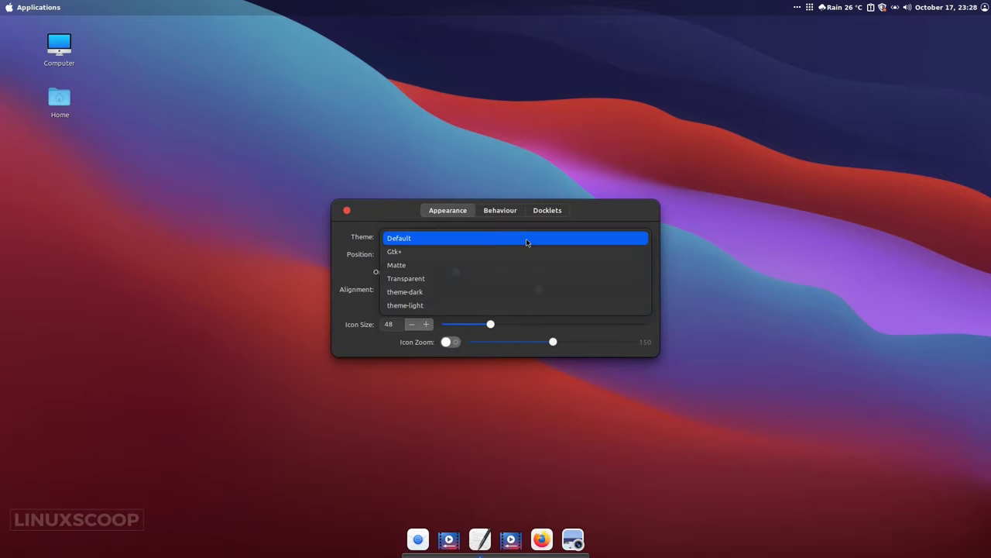
pyautogui.click(497, 292)
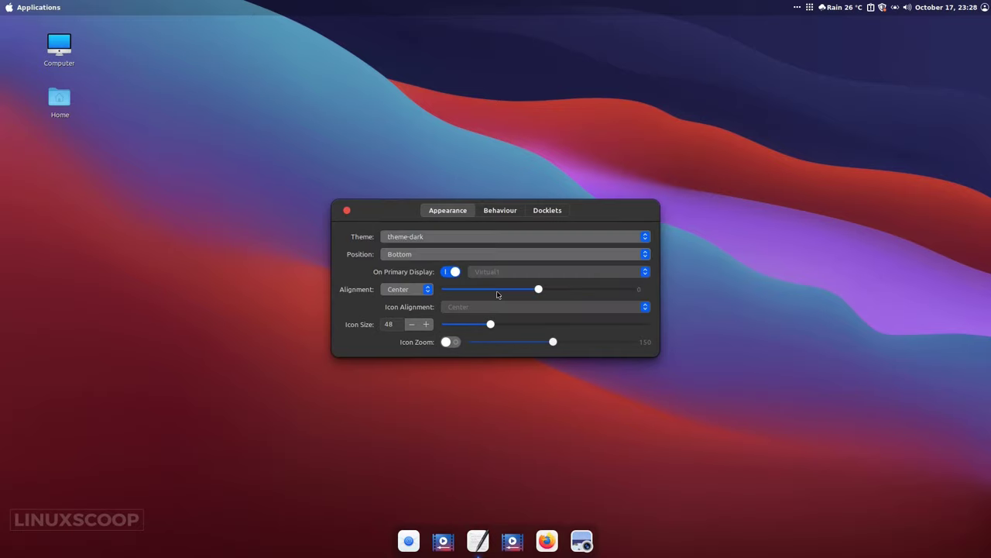
pyautogui.click(451, 343)
# Step: Add the Trash and Desktop docklets to the dock and close Plank's preferences
pyautogui.click(500, 212)
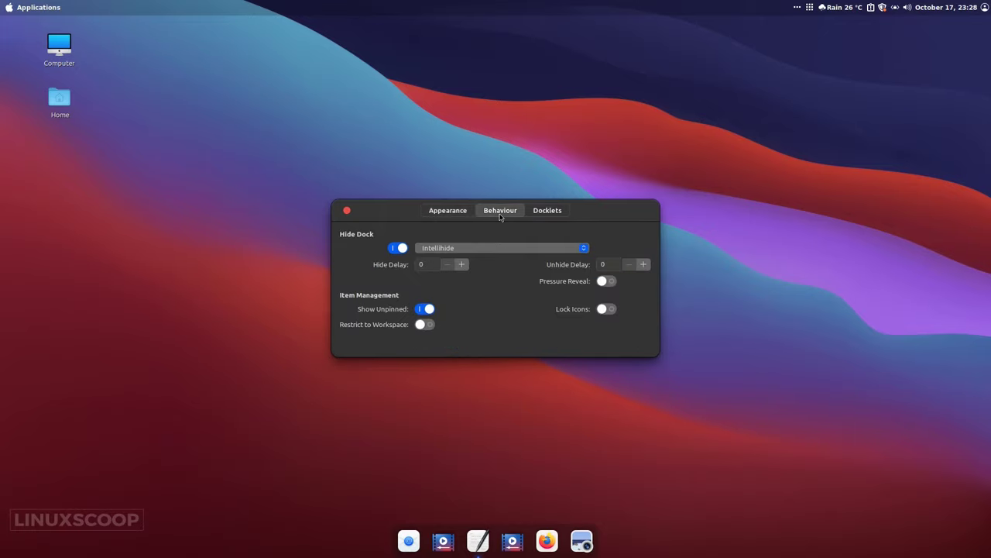
pyautogui.click(545, 212)
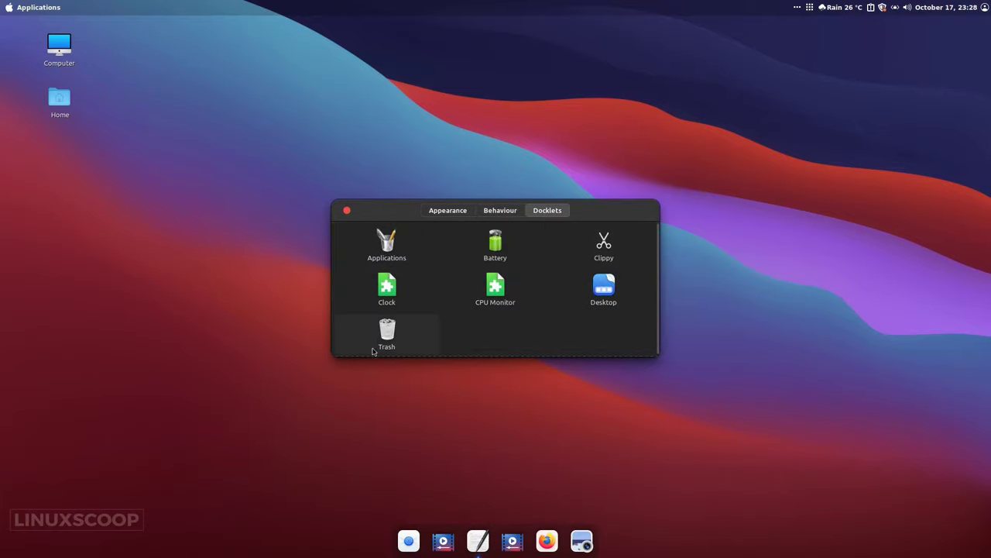
pyautogui.doubleClick(379, 340)
pyautogui.doubleClick(566, 297)
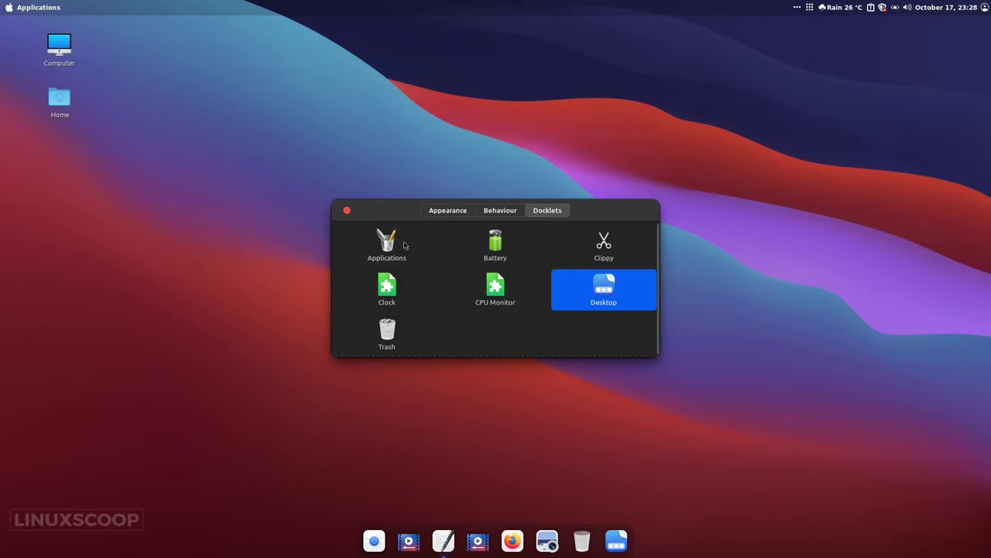
pyautogui.click(439, 212)
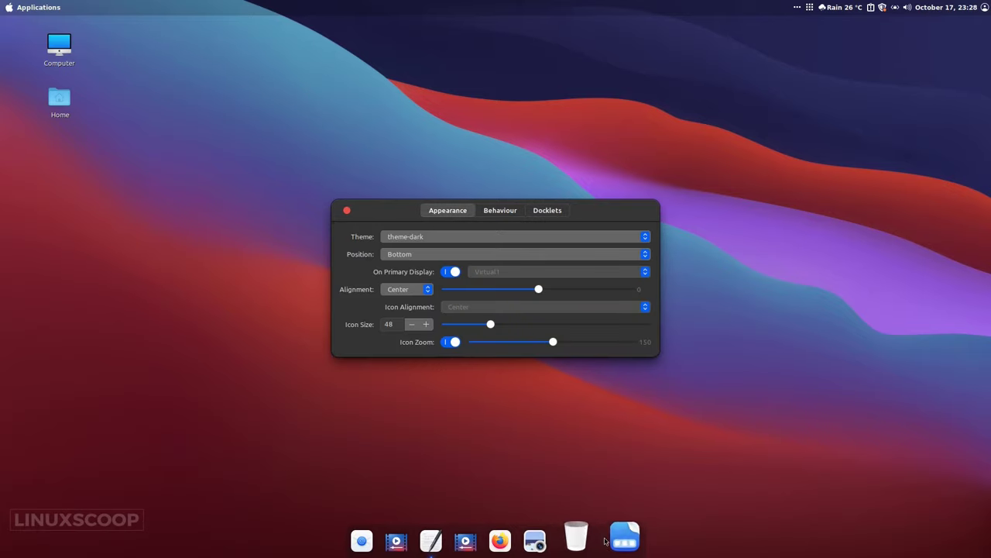
pyautogui.click(346, 210)
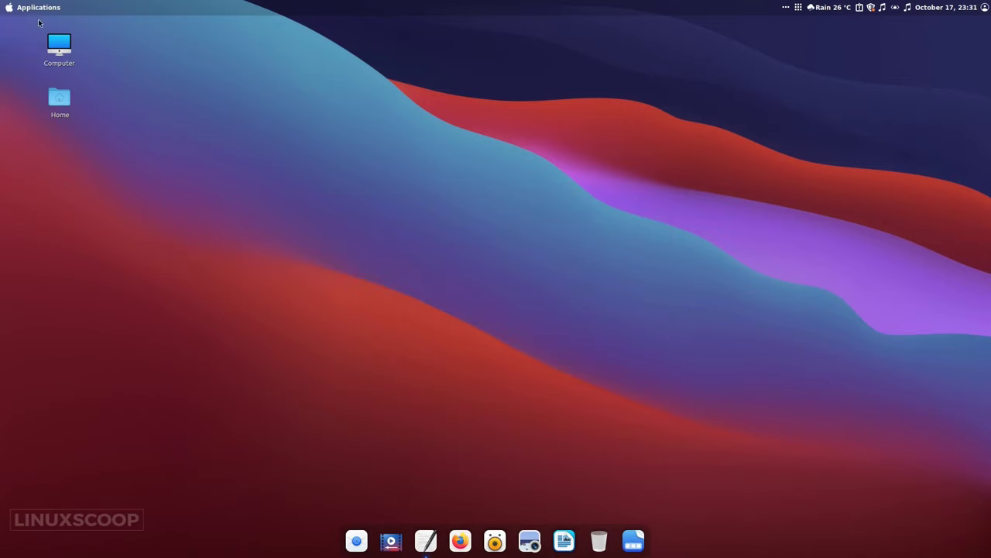
# Step: Search the applications for "start" and open Startup Applications
pyautogui.click(34, 9)
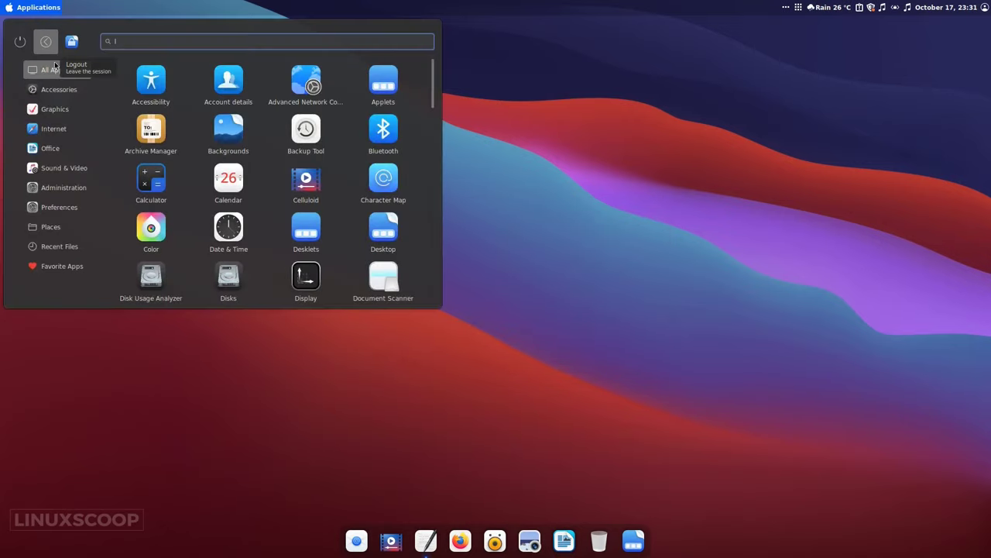
pyautogui.write('start')
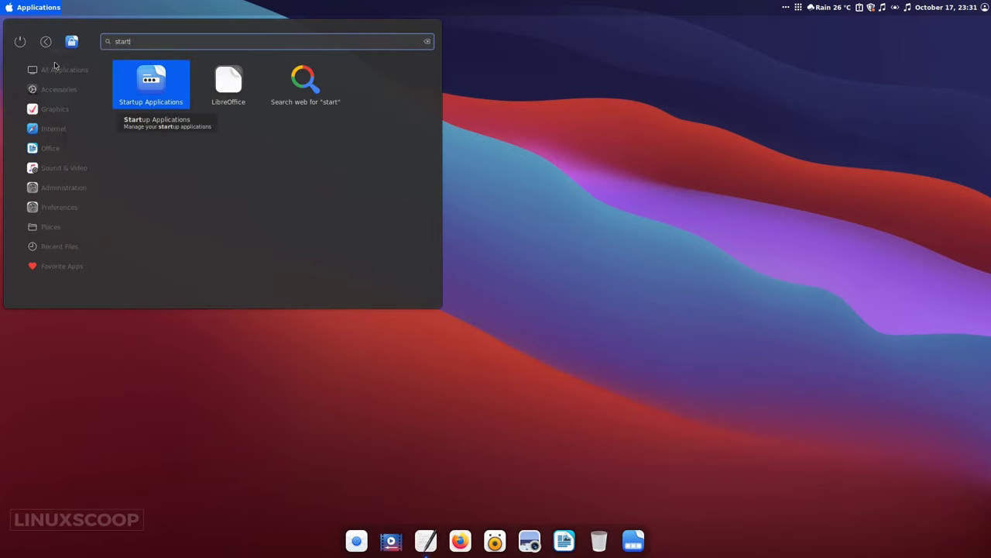
pyautogui.click(156, 91)
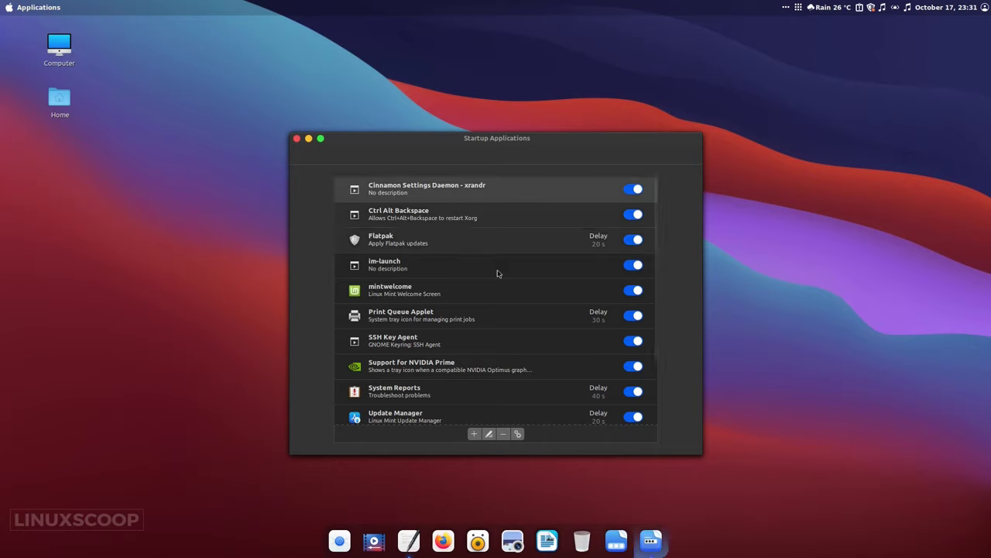
# Step: Add Plank from the installed applications to the startup programs
pyautogui.click(477, 434)
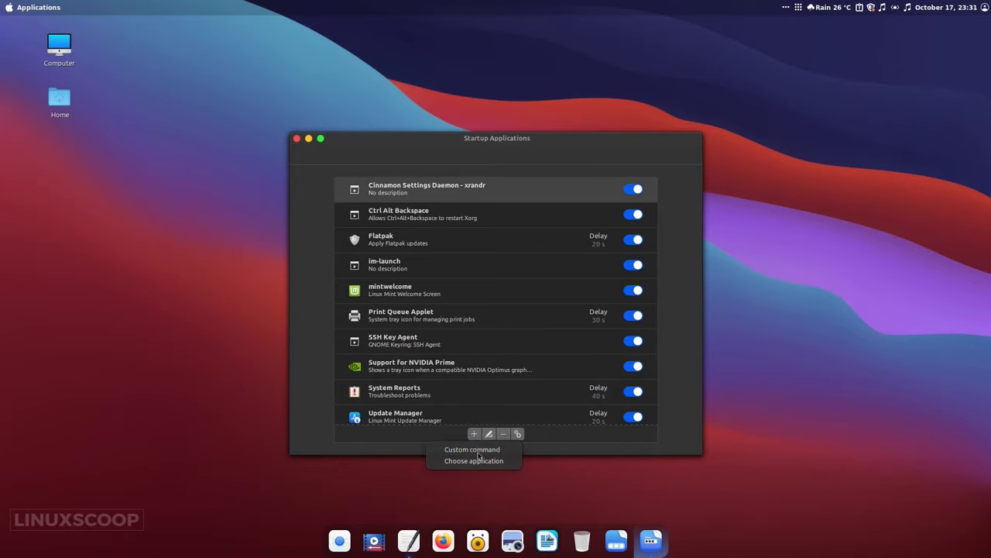
pyautogui.click(474, 460)
pyautogui.scroll(-12, 473, 302)
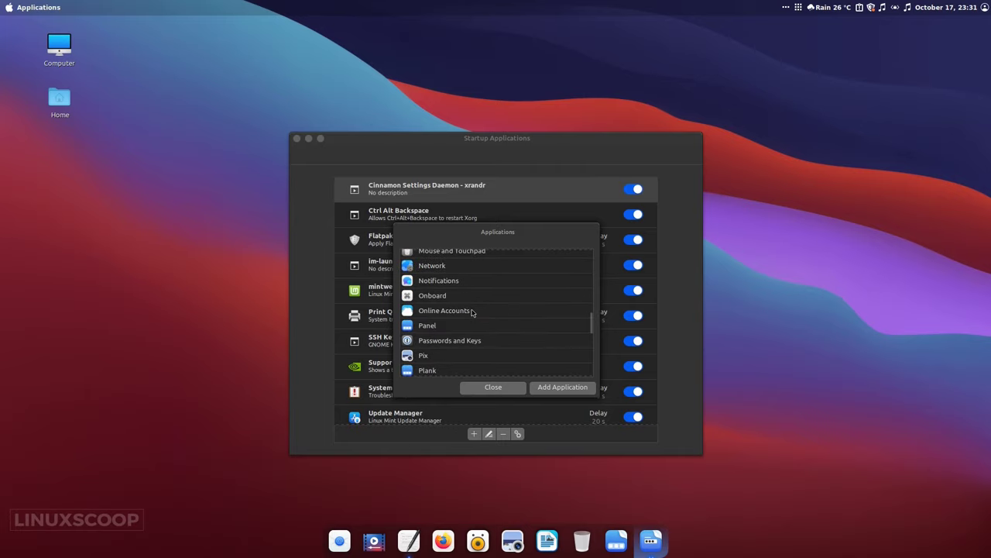
pyautogui.scroll(-1, 465, 364)
pyautogui.click(468, 330)
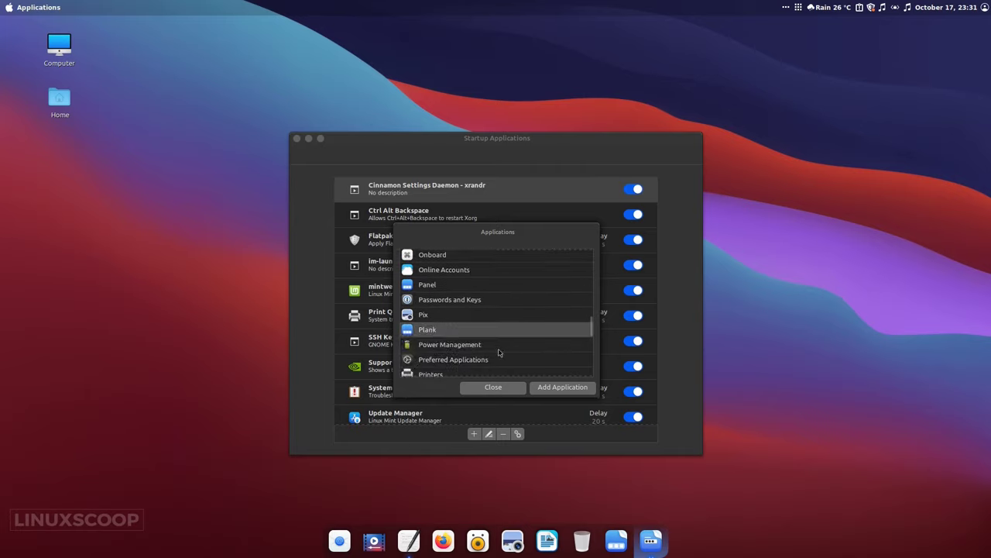
pyautogui.click(555, 387)
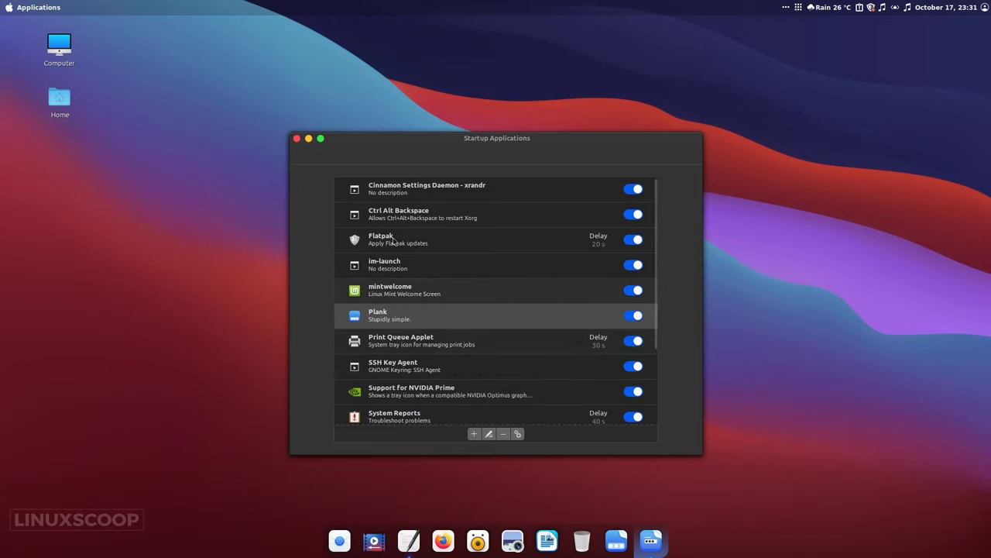
# Step: With Startup Applications closed, launch LibreOffice Writer from the Office applications and keep its icon in the dock
pyautogui.click(298, 139)
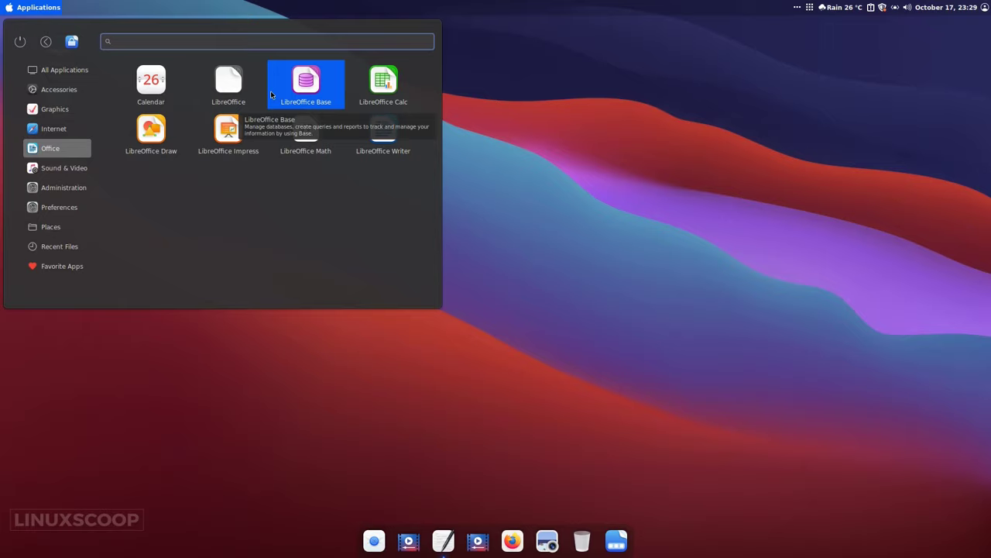
pyautogui.click(389, 146)
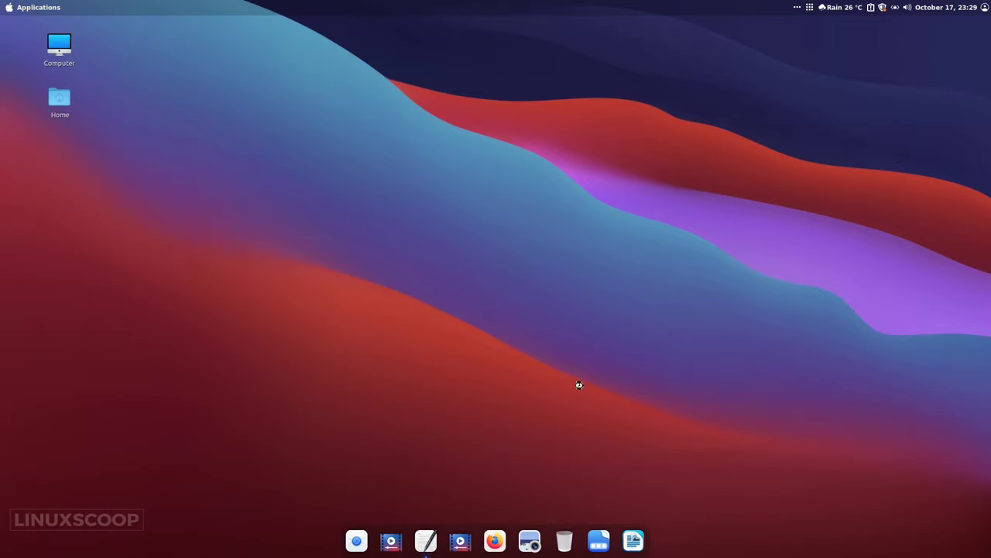
pyautogui.rightClick(630, 534)
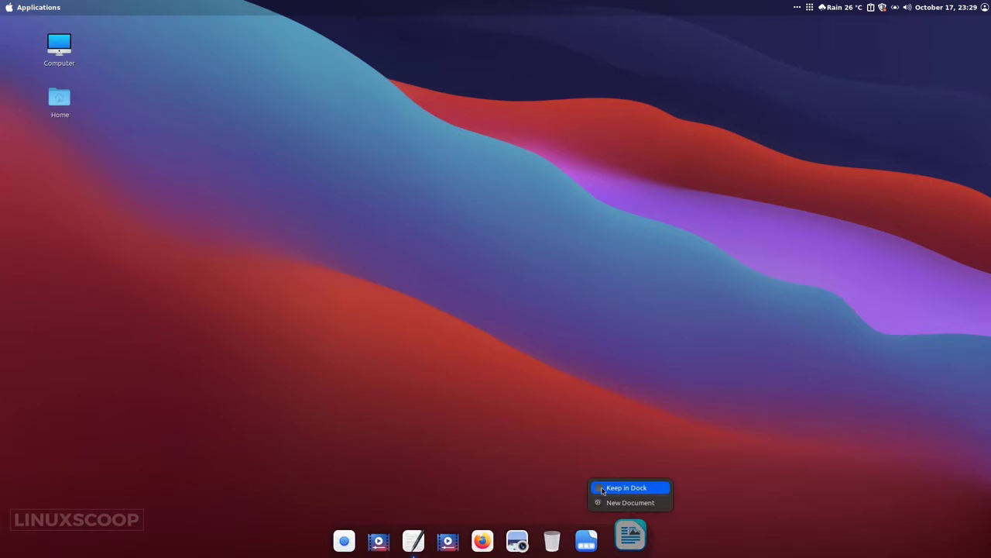
pyautogui.click(603, 488)
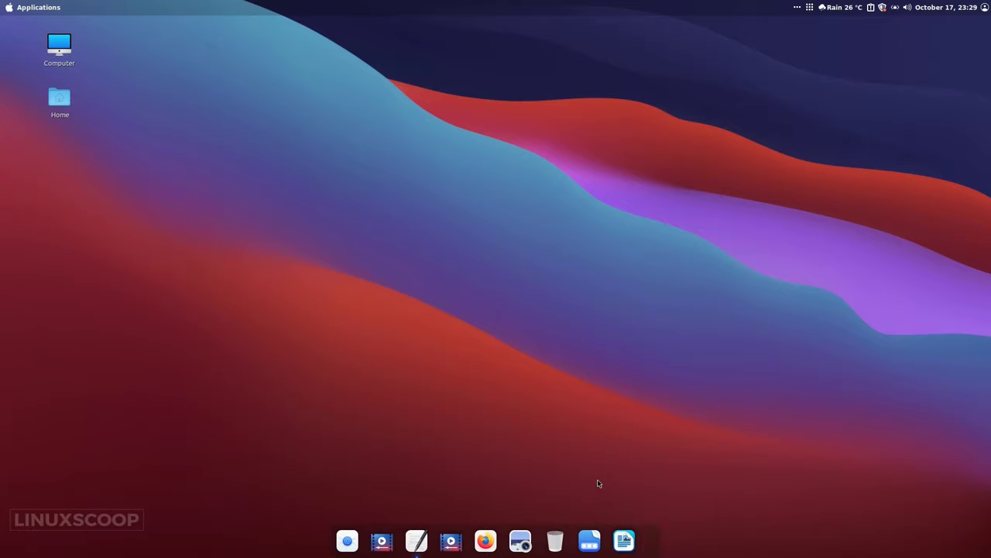
# Step: Test the pinned icon by opening LibreOffice Writer from the dock, and close its window
pyautogui.click(633, 538)
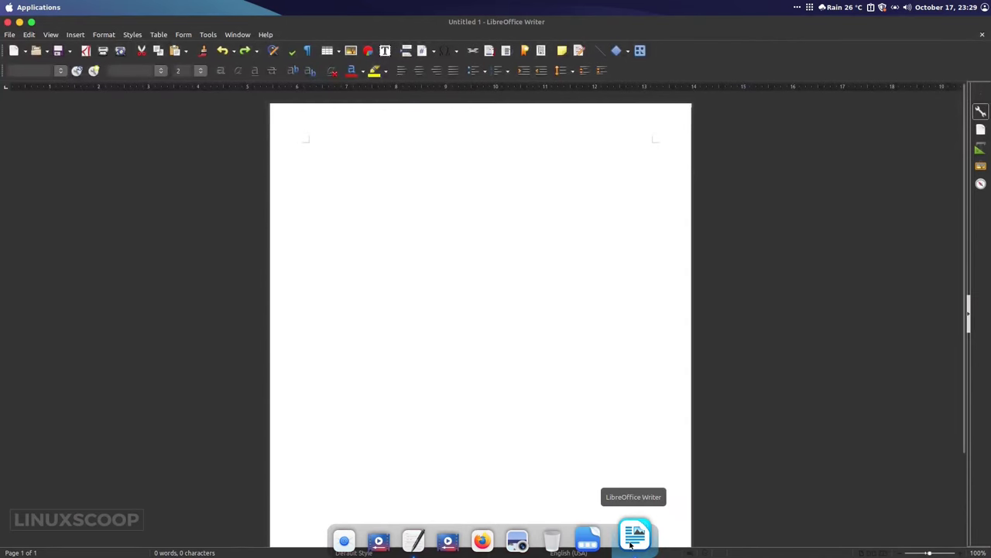
pyautogui.click(609, 351)
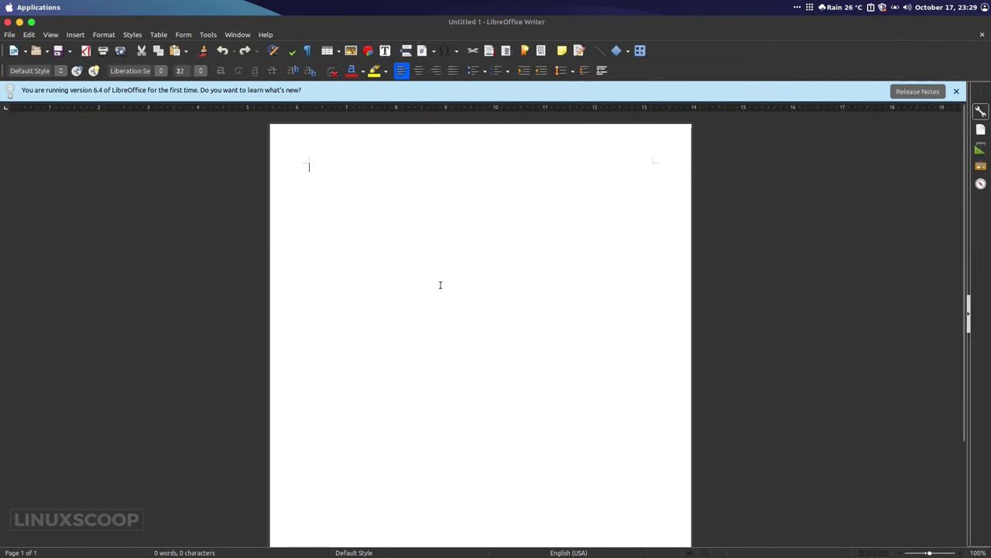
pyautogui.click(7, 22)
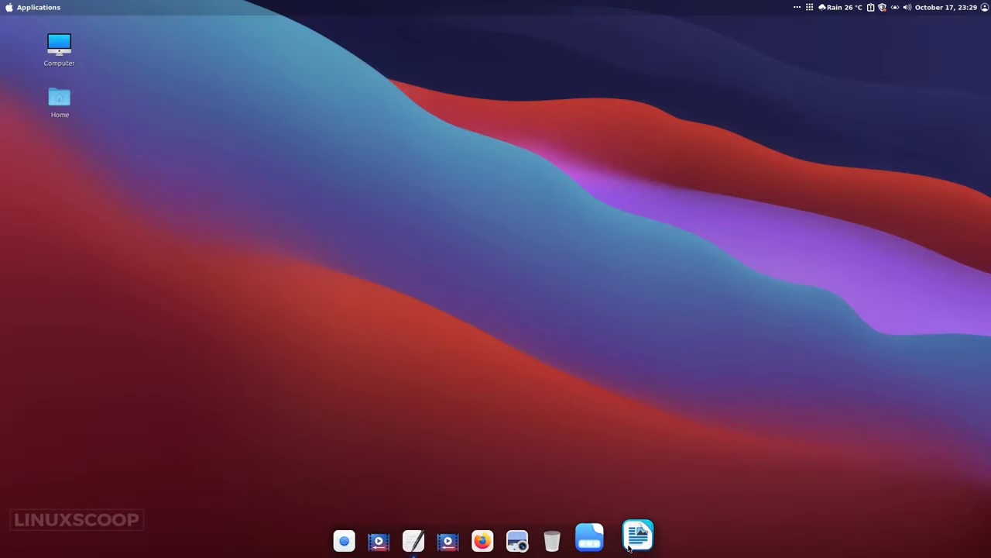
# Step: Move the LibreOffice Writer icon in front of the Trash in the dock and remove the duplicate video player icon
pyautogui.moveTo(629, 546); pyautogui.dragTo(550, 540)
pyautogui.rightClick(450, 542)
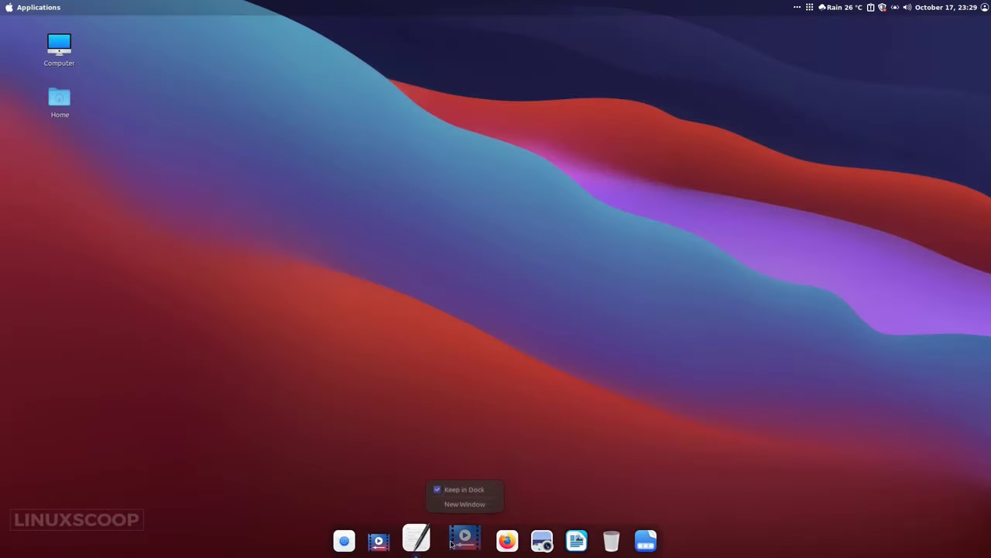
pyautogui.click(463, 488)
# Step: Launch Rhythmbox from the Sound & Video applications, keep it in the dock and close its window
pyautogui.press('super')
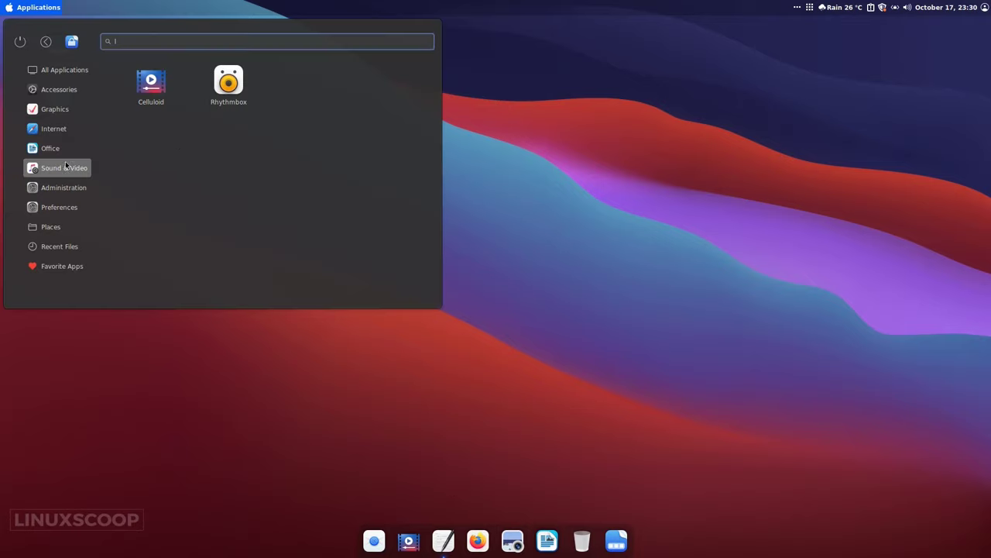
pyautogui.click(228, 83)
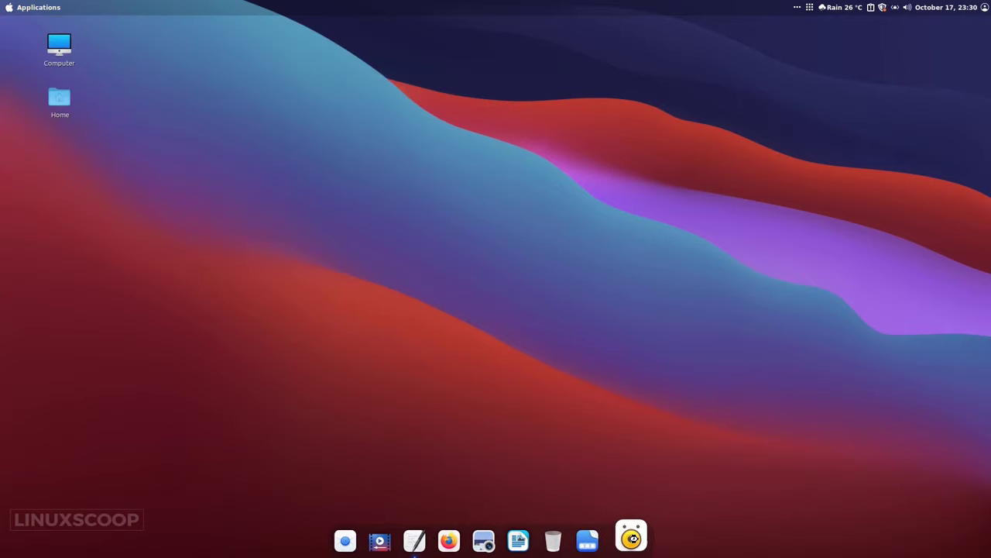
pyautogui.rightClick(631, 537)
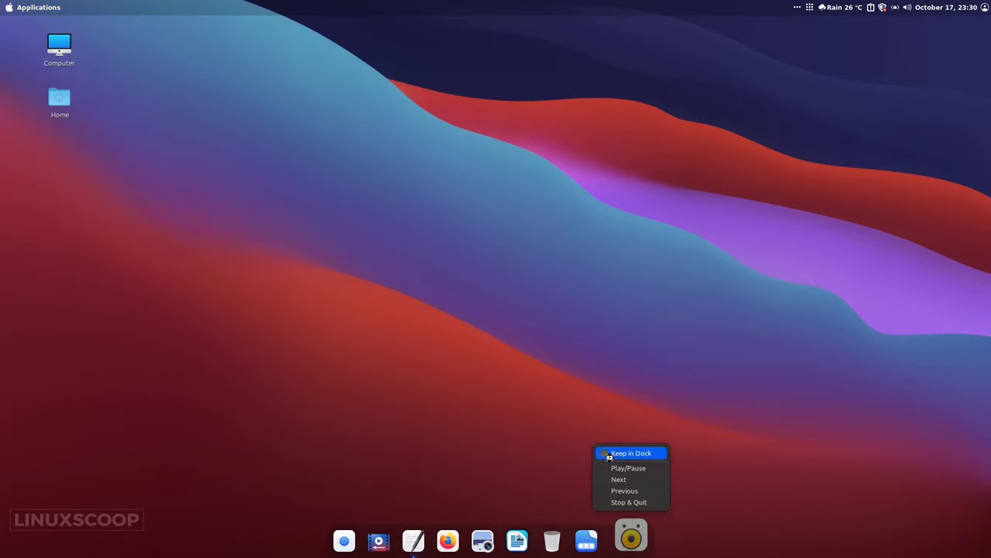
pyautogui.click(610, 454)
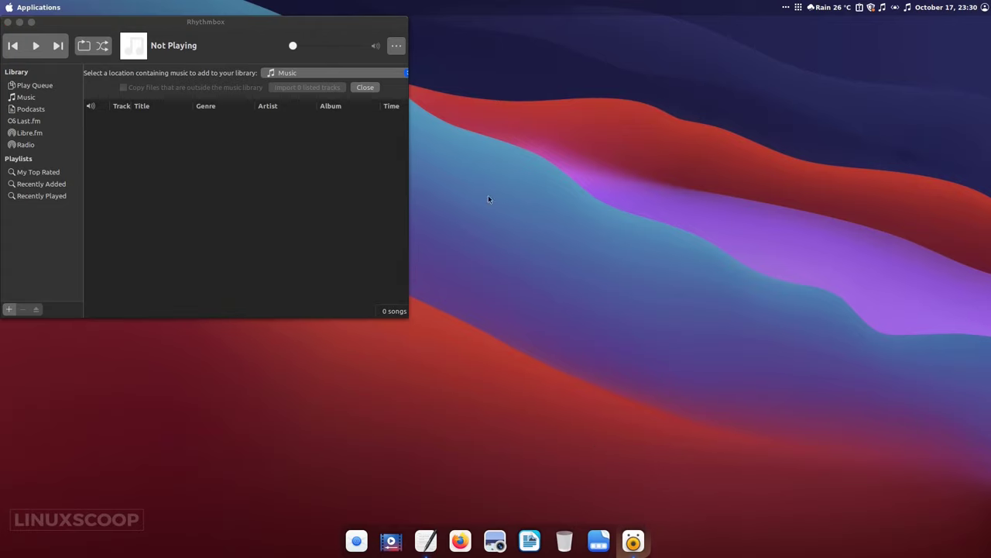
pyautogui.click(7, 22)
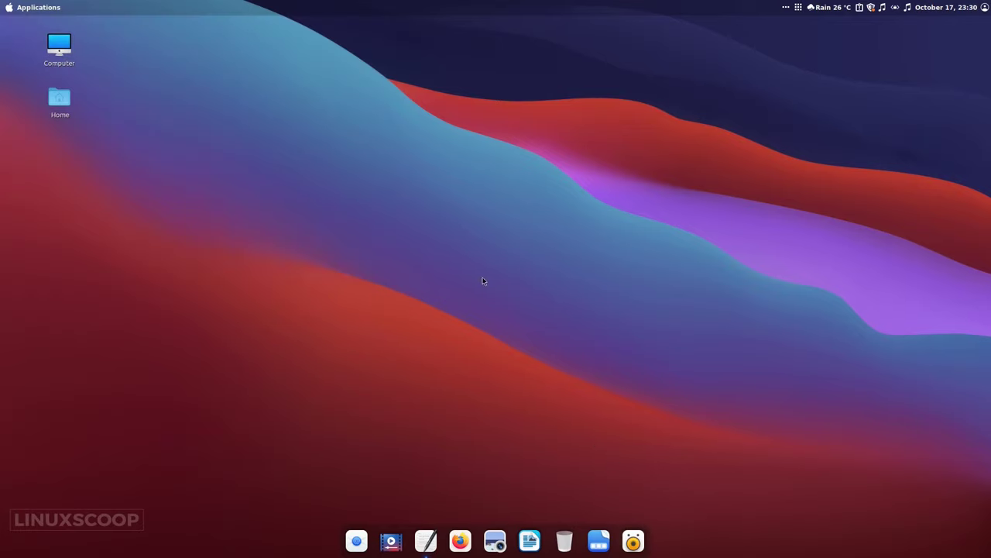
# Step: Test Rhythmbox from the dock, close it and move its icon between the Firefox and screenshot icons
pyautogui.click(633, 540)
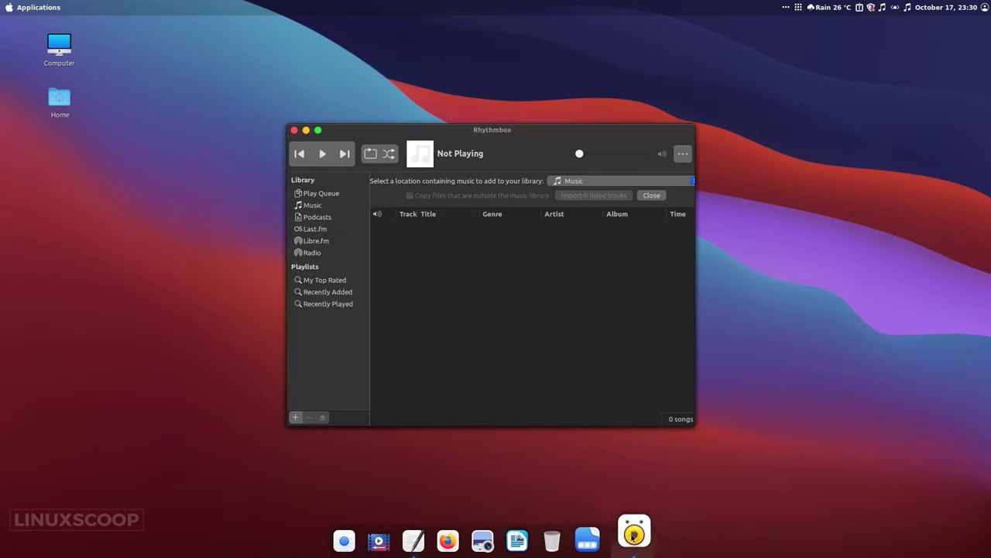
pyautogui.click(297, 131)
pyautogui.moveTo(634, 540); pyautogui.dragTo(495, 540)
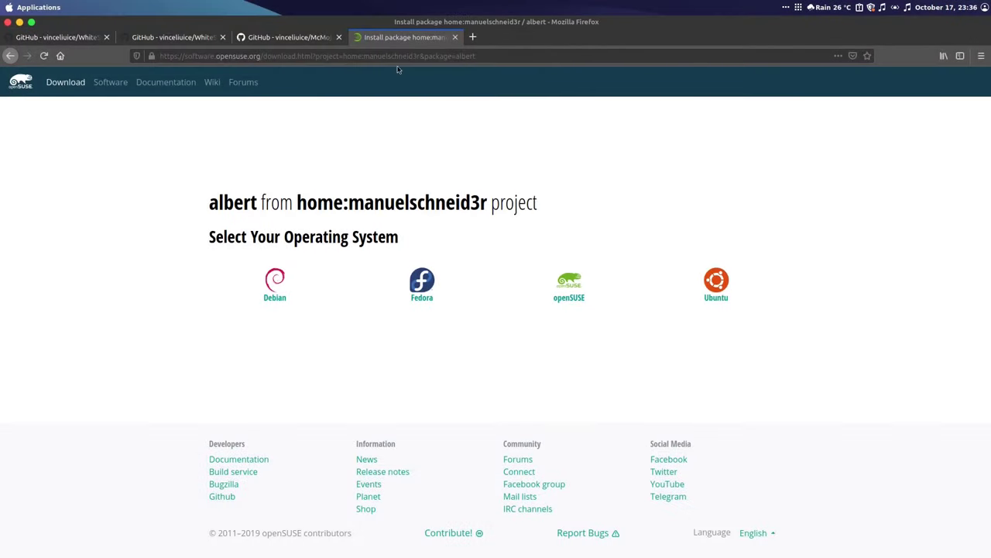
# Step: On the openSUSE download page, save the Ubuntu binary package albert_0.16.1_amd64.deb for xUbuntu 20.04
pyautogui.click(477, 57)
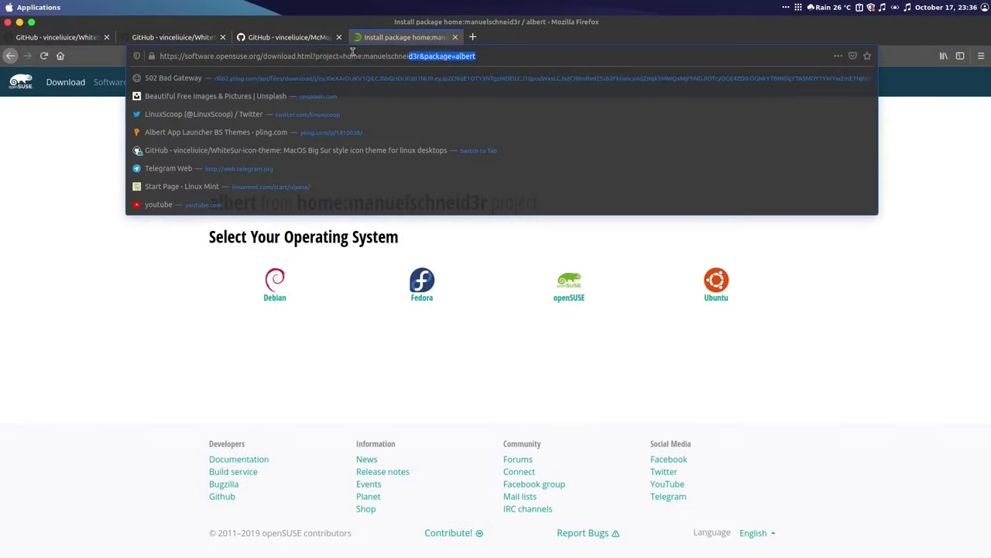
pyautogui.click(717, 282)
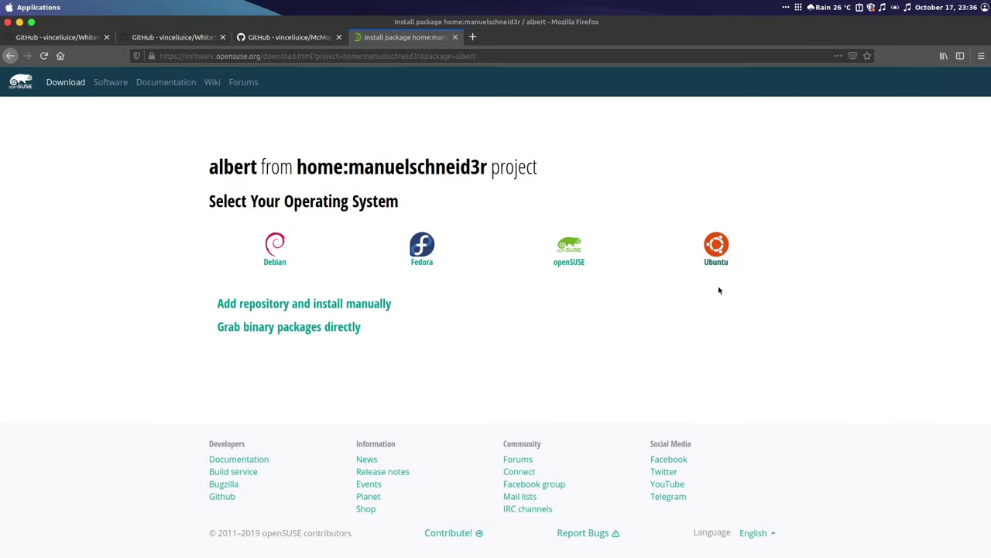
pyautogui.click(328, 326)
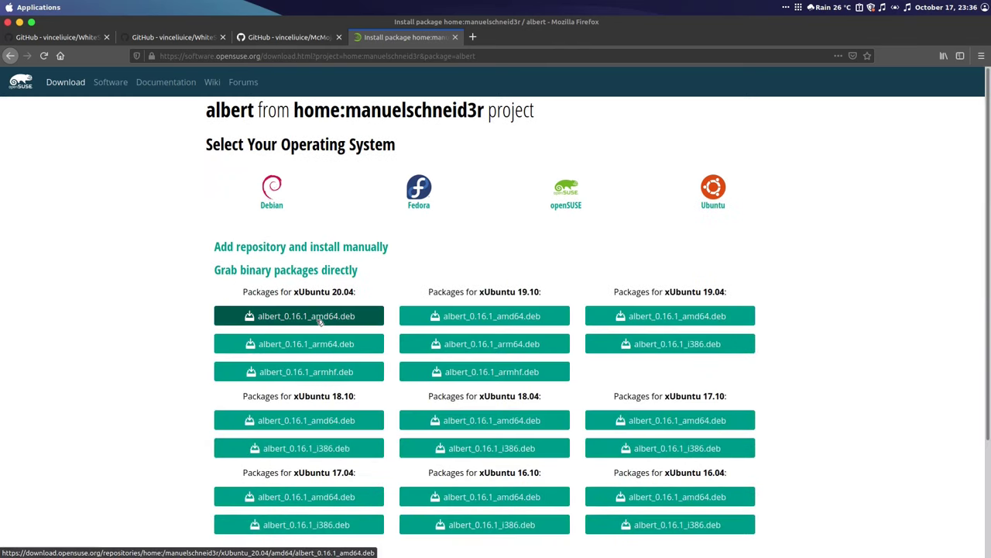
pyautogui.click(319, 323)
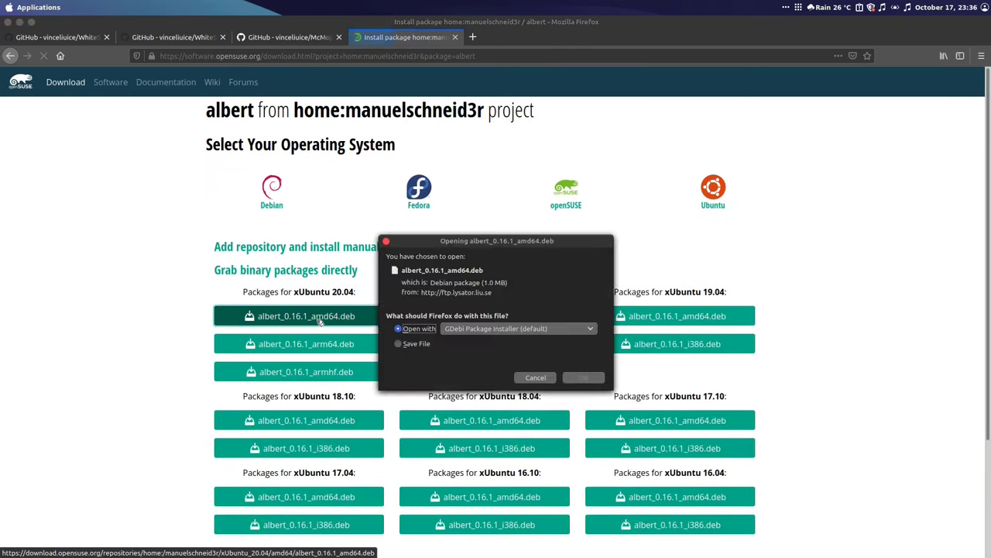
pyautogui.click(414, 344)
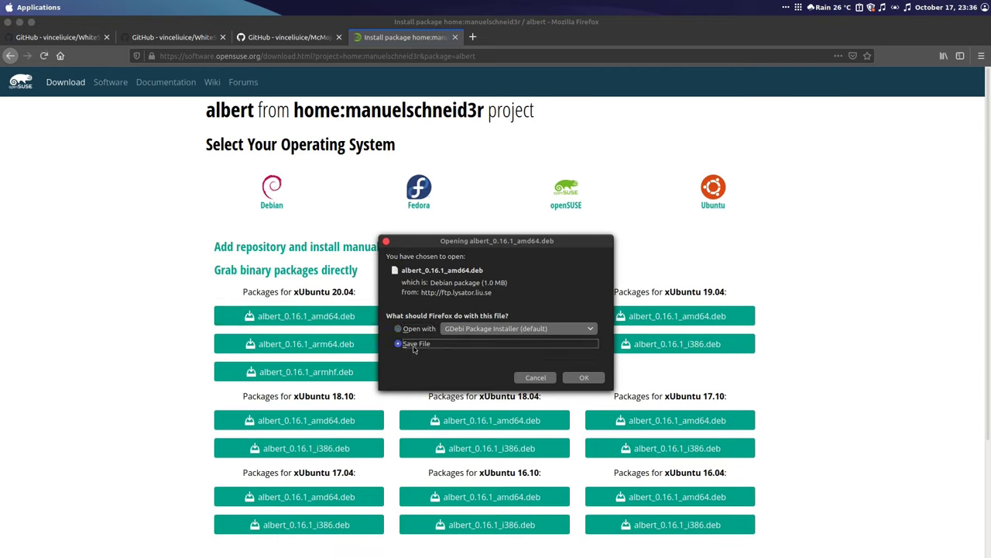
pyautogui.click(582, 378)
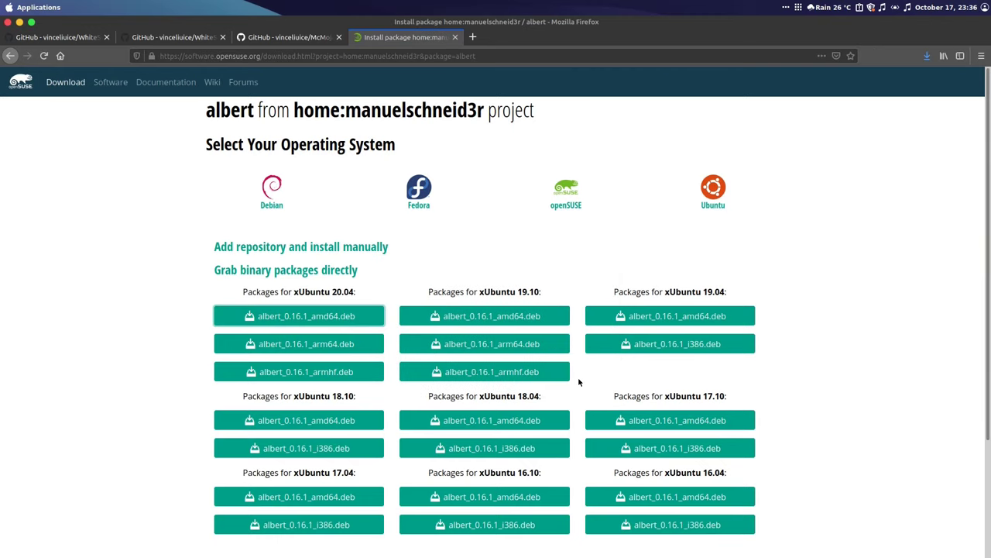
# Step: Open the Downloads folder from Firefox's download list and open albert_0.16.1_amd64.deb in the package installer
pyautogui.click(926, 56)
pyautogui.click(917, 85)
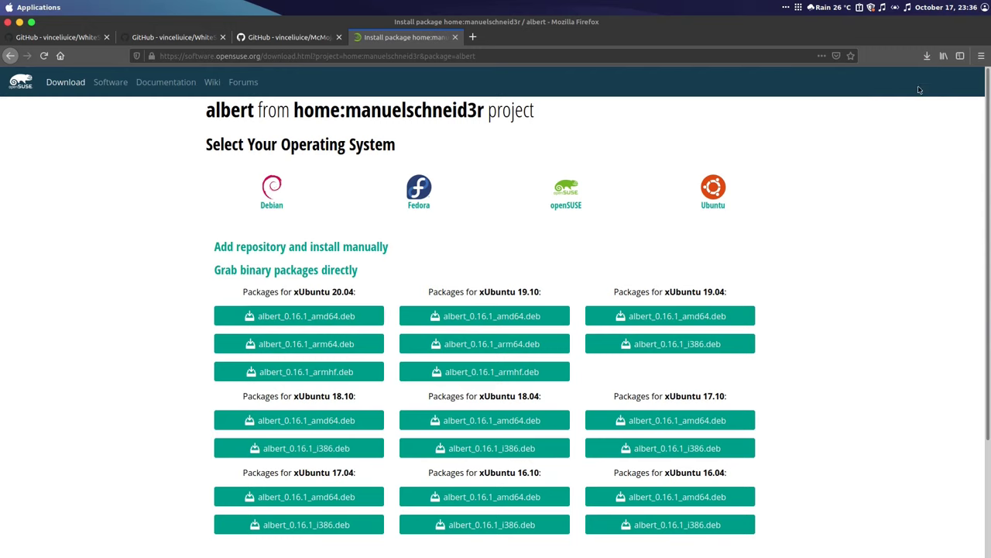
pyautogui.doubleClick(597, 197)
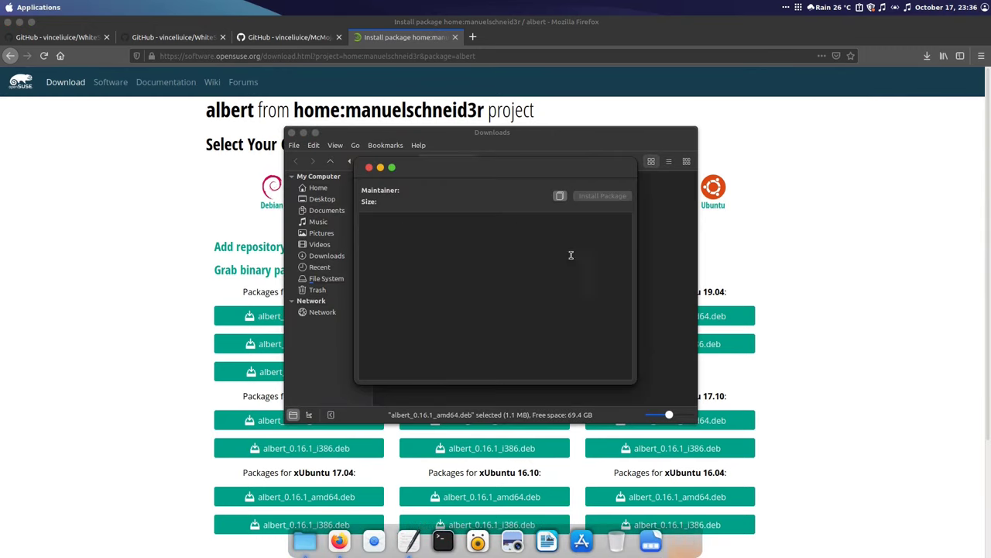
# Step: Install the albert package with its required dependencies, authenticating with the account password
pyautogui.click(608, 217)
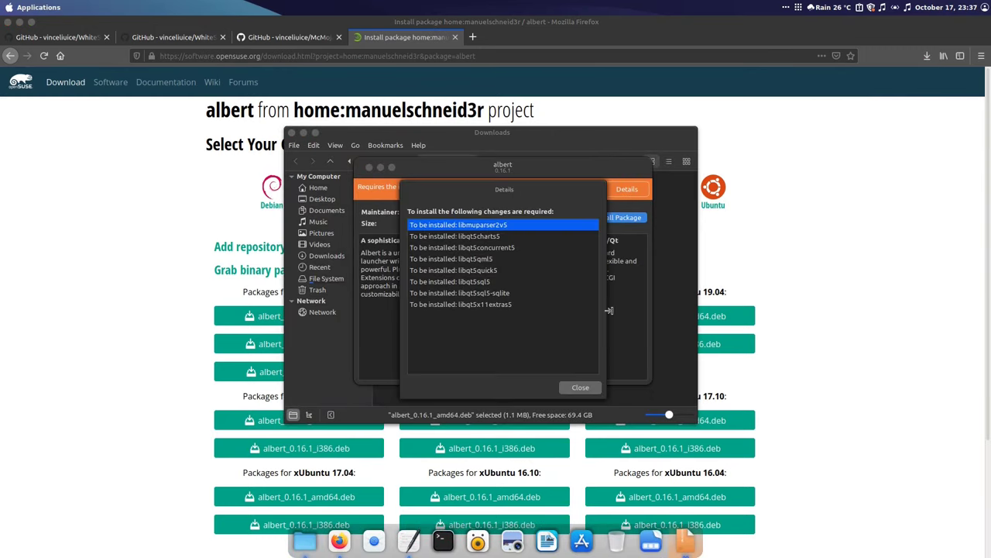
pyautogui.click(598, 385)
pyautogui.click(617, 217)
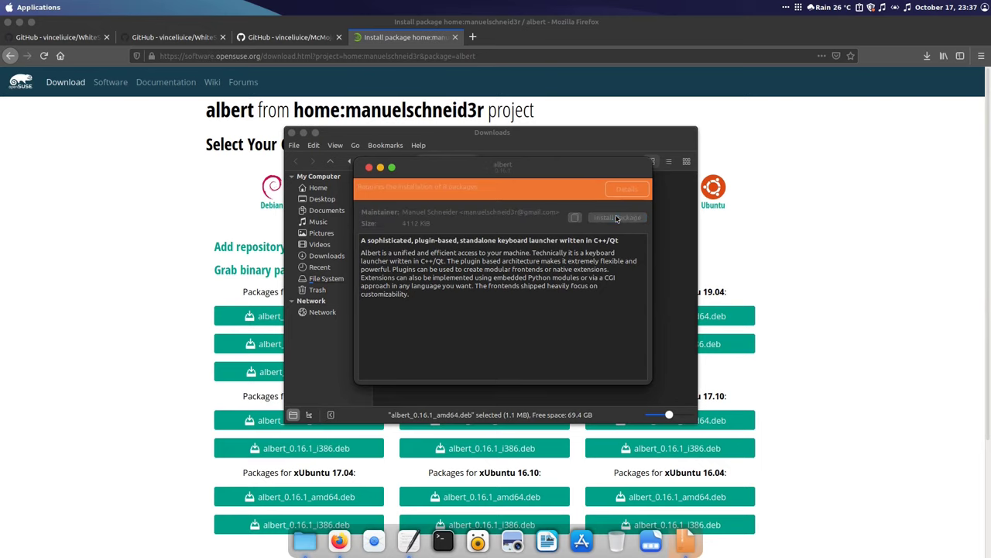
pyautogui.press('Return')
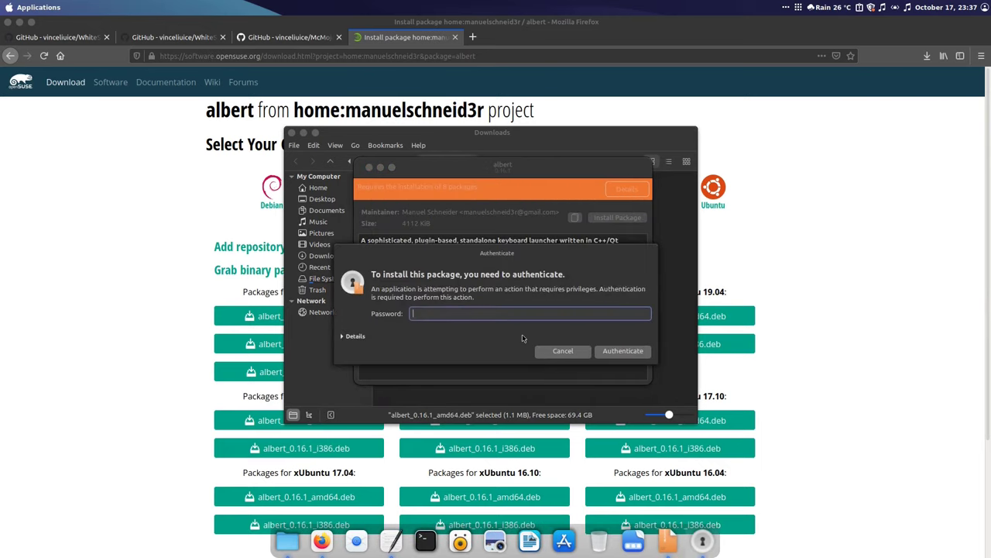
pyautogui.press('Return')
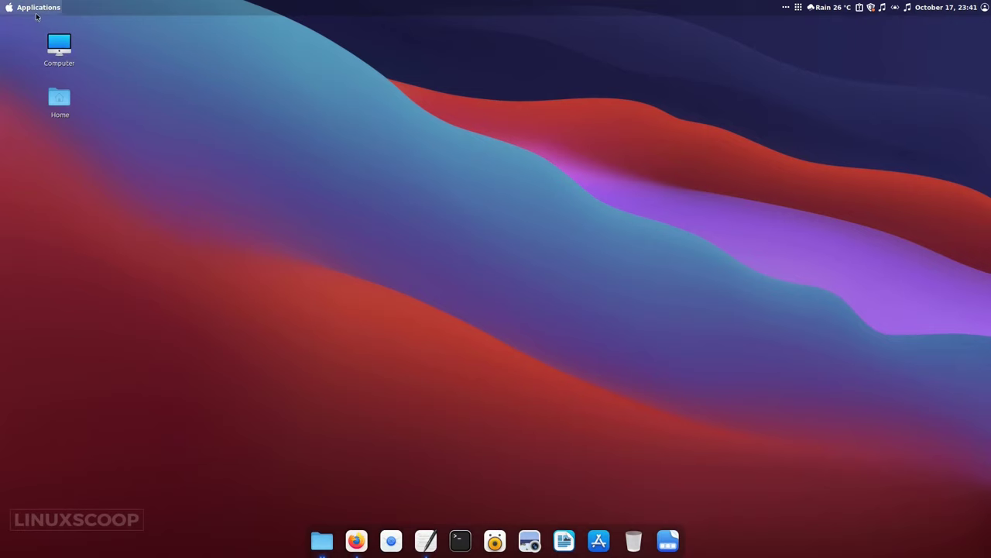
# Step: Launch Albert, decline sending telemetry data and enable Autostart on login in its settings
pyautogui.click(35, 9)
pyautogui.click(153, 77)
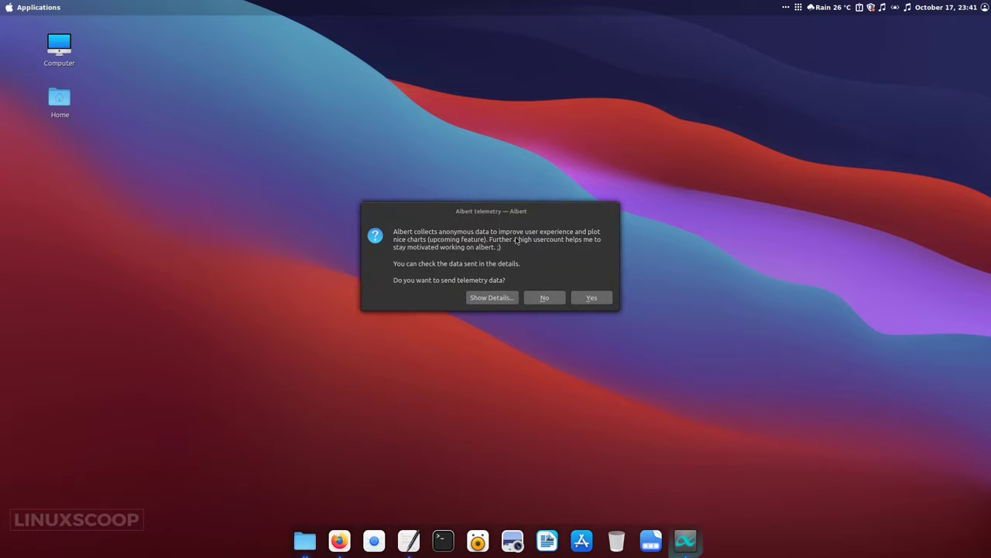
pyautogui.click(541, 297)
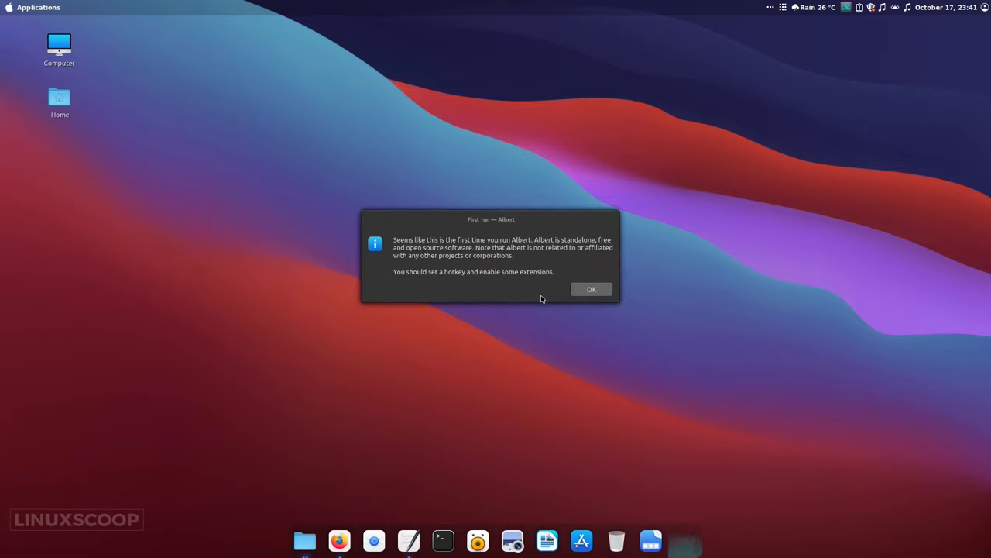
pyautogui.click(585, 291)
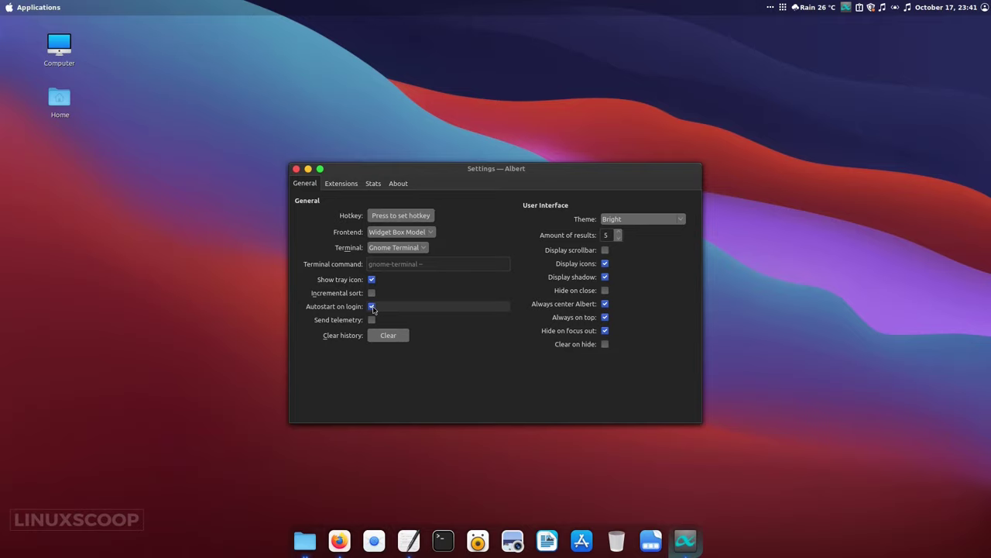
# Step: Enable Albert's Applications, Calculator, Files, System, Terminal and WebSearch extensions
pyautogui.click(347, 185)
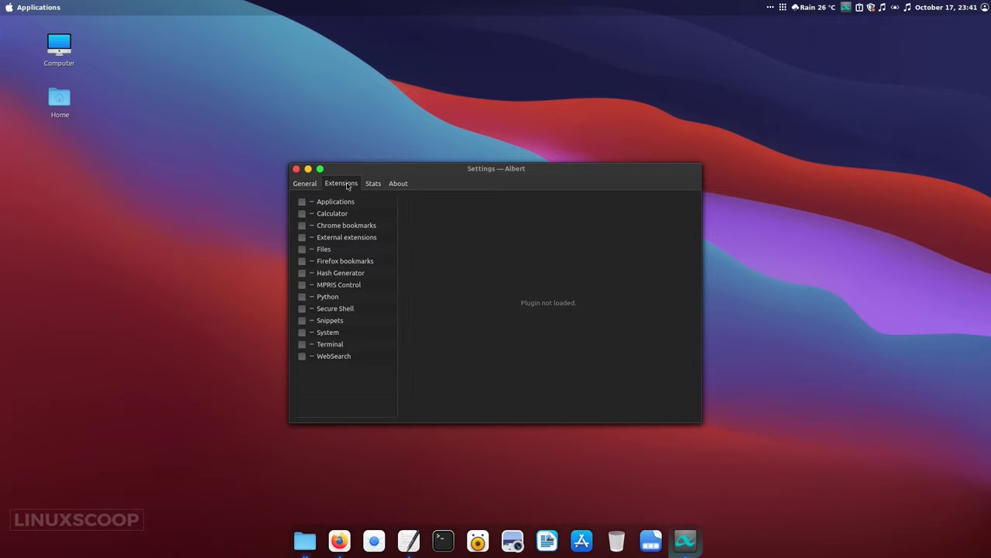
pyautogui.click(302, 202)
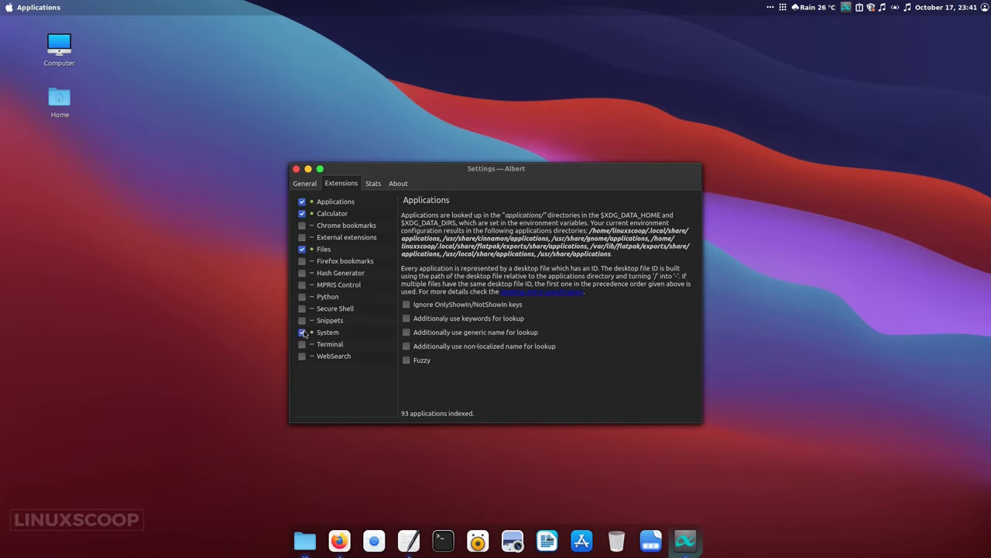
pyautogui.click(302, 344)
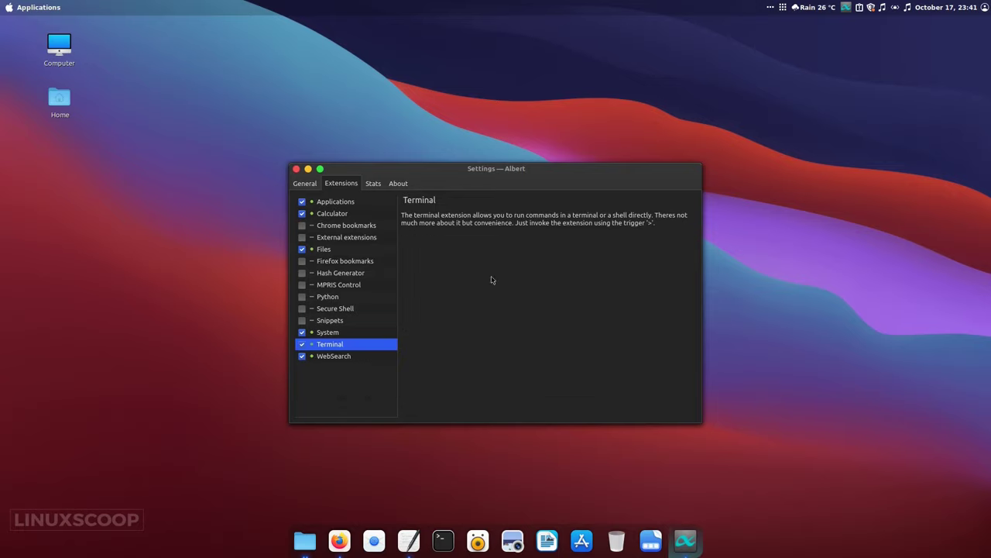
# Step: View Albert's About page and start recording its hotkey in the general settings
pyautogui.click(398, 184)
pyautogui.click(307, 185)
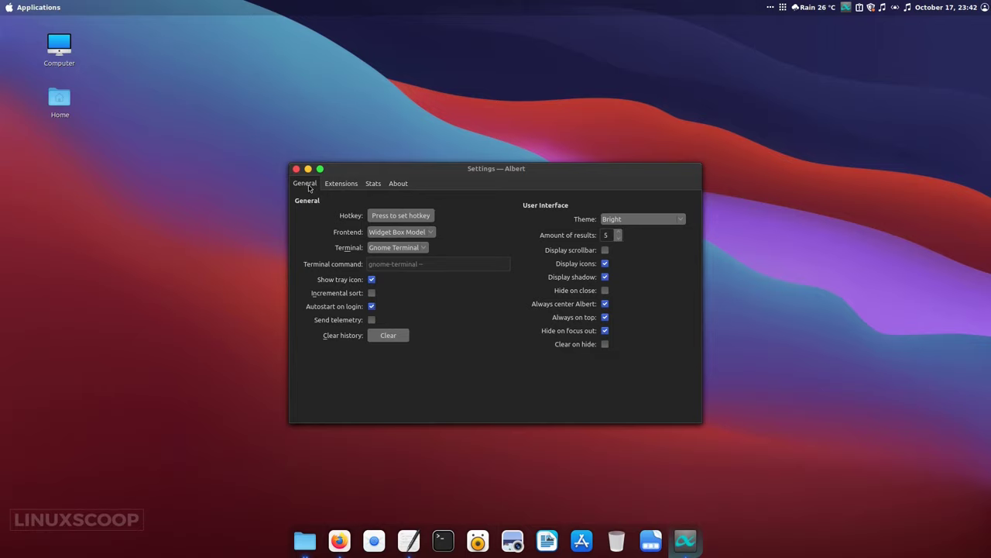
pyautogui.click(396, 216)
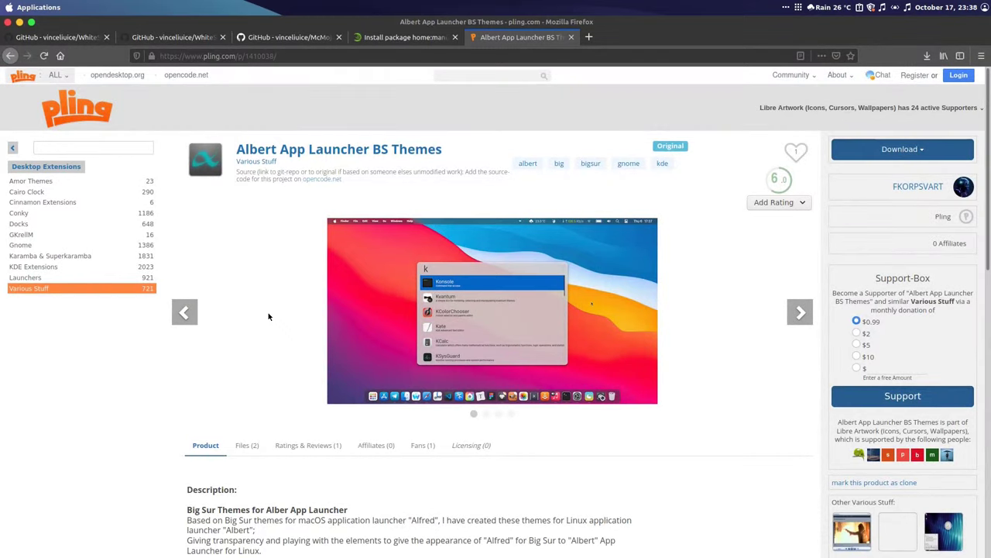
# Step: Save the dark theme archive BigSur_Dark.qss.zip from the files of the Albert App Launcher BS Themes page
pyautogui.scroll(-3, 269, 316)
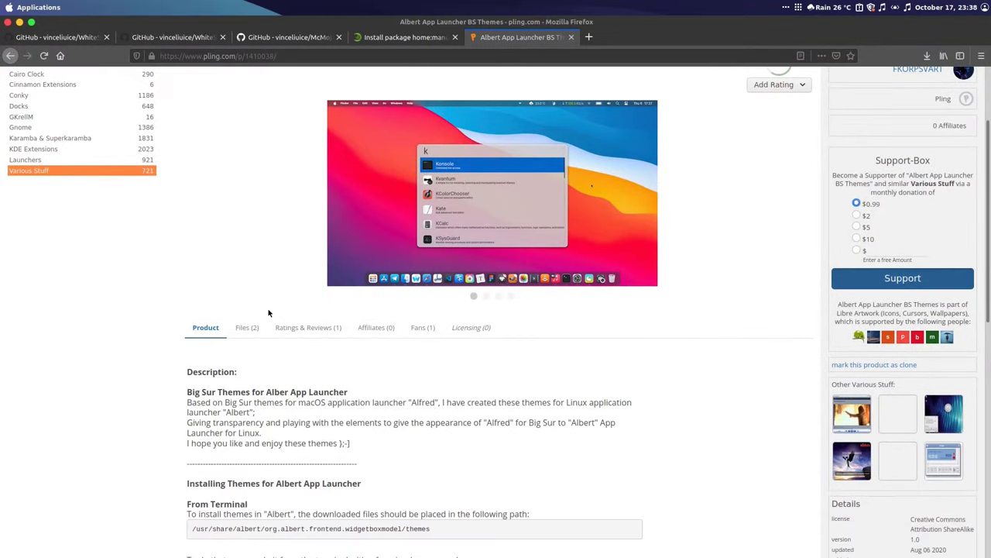
pyautogui.click(177, 51)
pyautogui.click(125, 264)
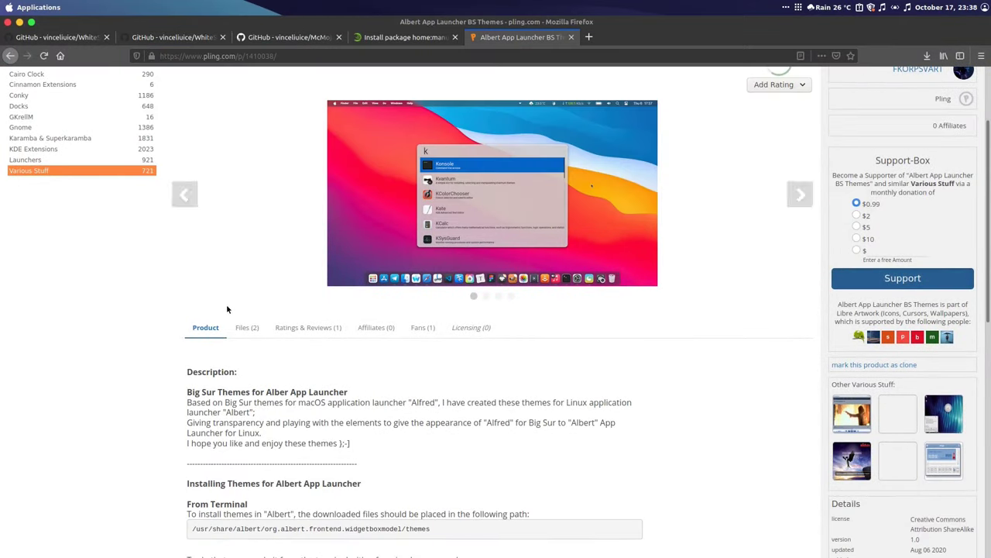
pyautogui.click(249, 328)
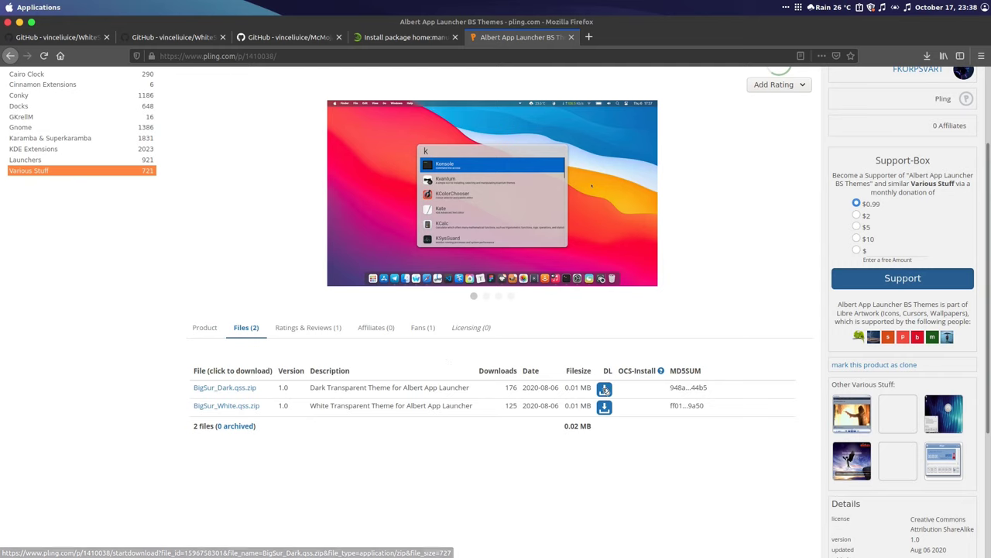
pyautogui.click(604, 388)
pyautogui.click(498, 312)
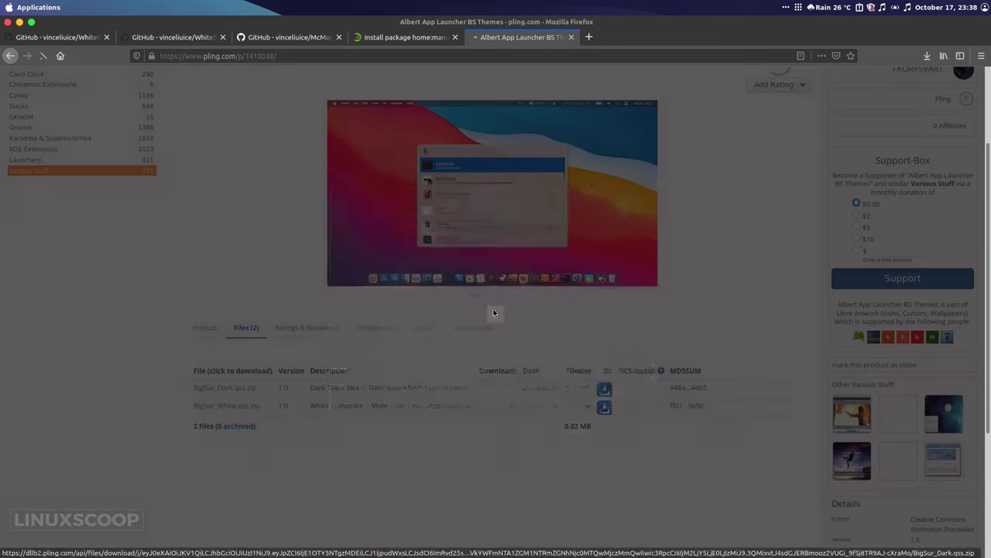
pyautogui.click(410, 344)
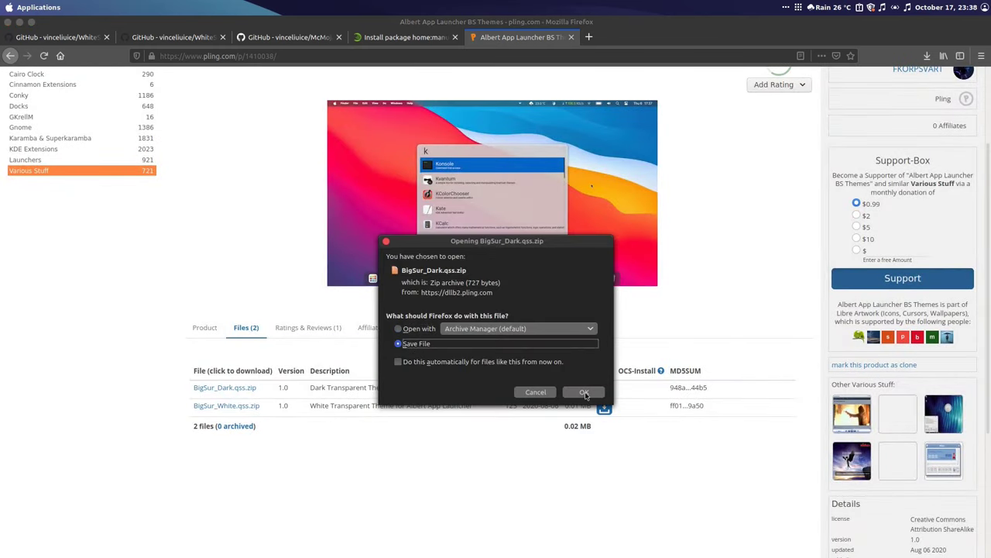
pyautogui.click(585, 393)
# Step: Save the white theme archive BigSur_White.qss.zip and open the folder containing the download
pyautogui.click(604, 407)
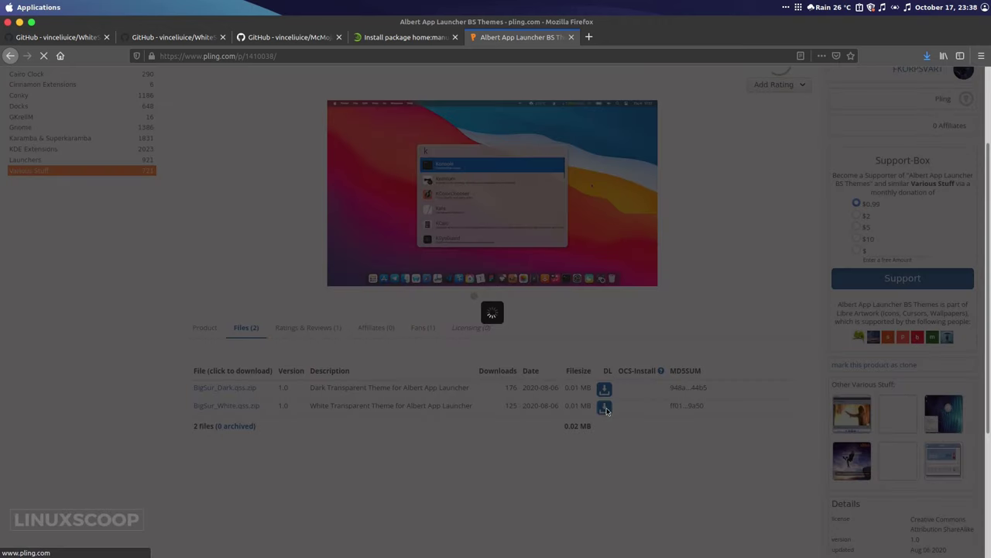
pyautogui.click(482, 313)
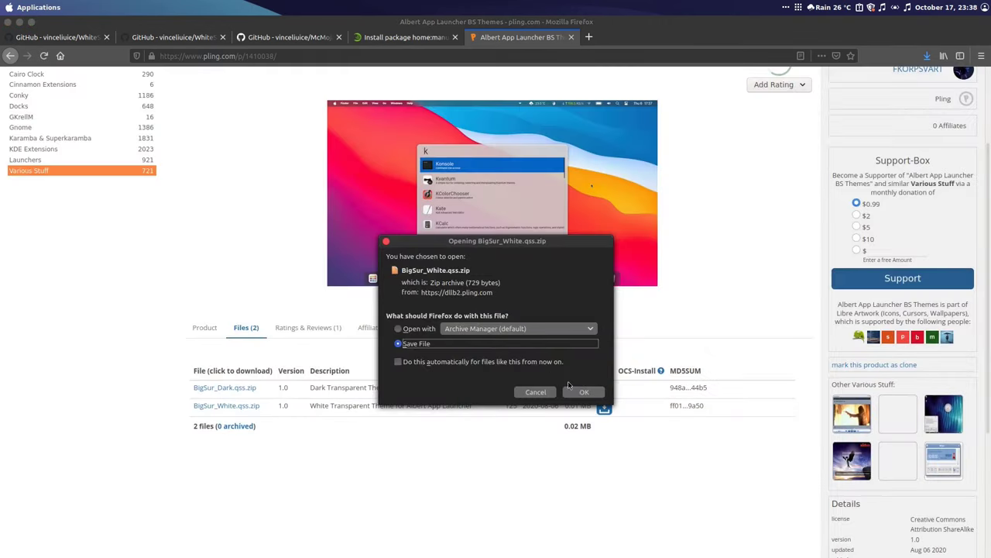
pyautogui.click(576, 390)
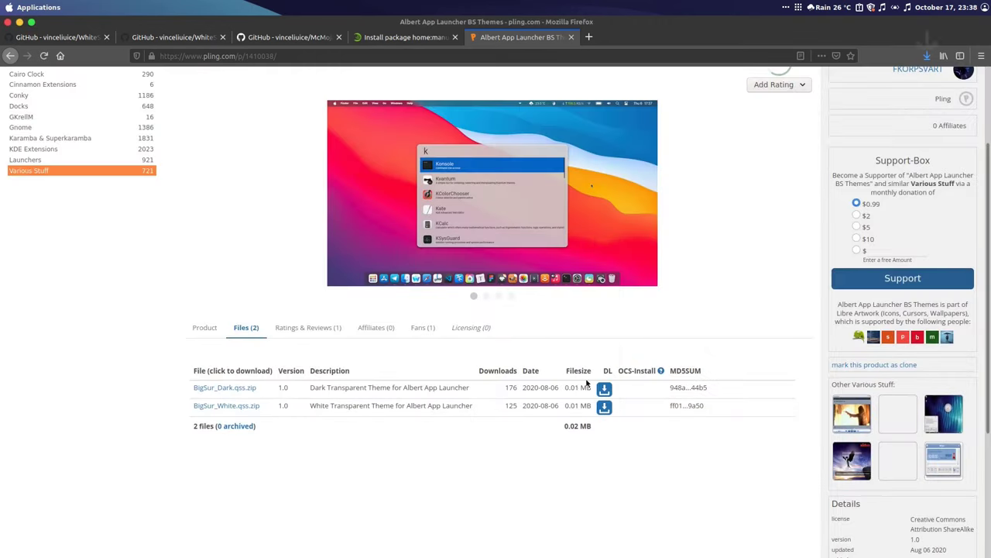
pyautogui.click(925, 55)
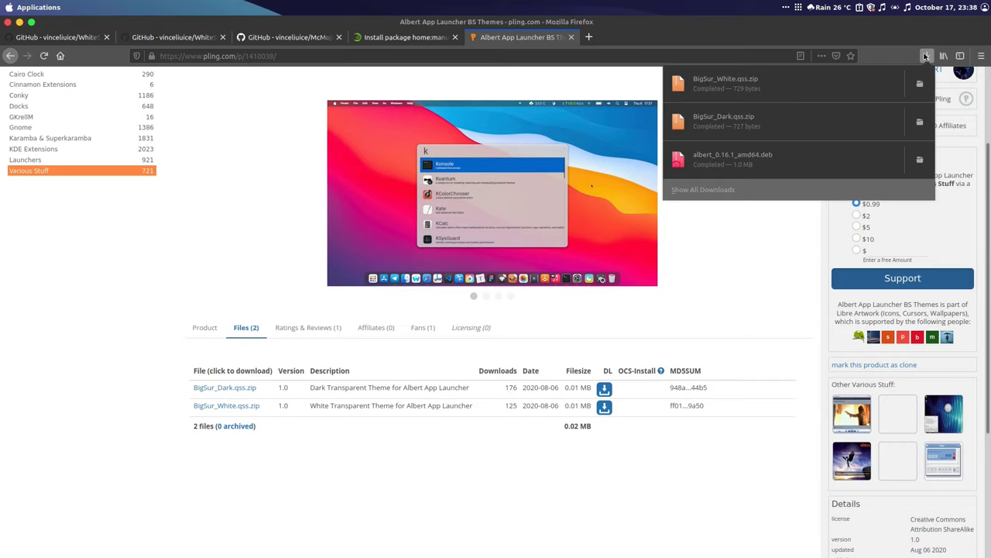
pyautogui.click(919, 83)
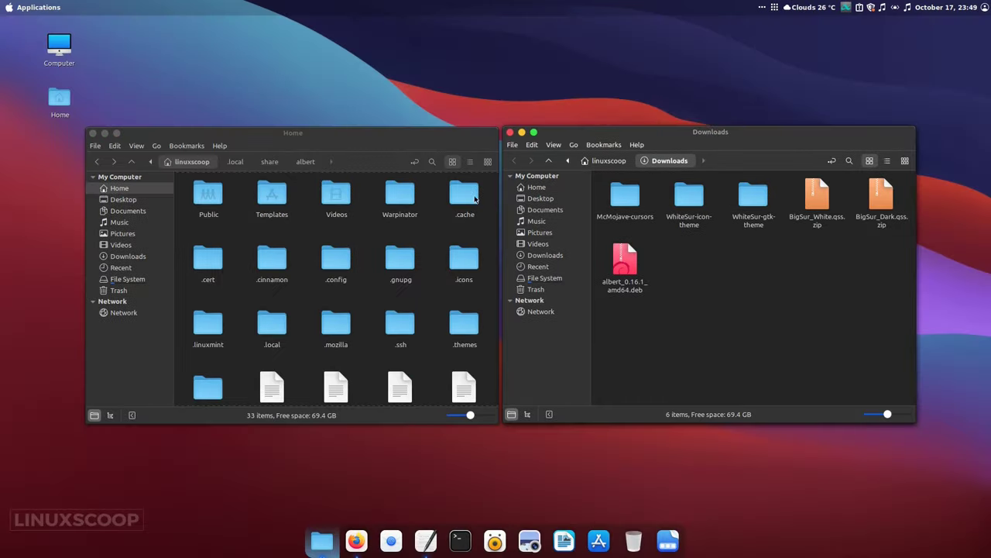
# Step: Extract BigSur_White.qss.zip and BigSur_Dark.qss.zip in place in the Downloads folder
pyautogui.rightClick(817, 218)
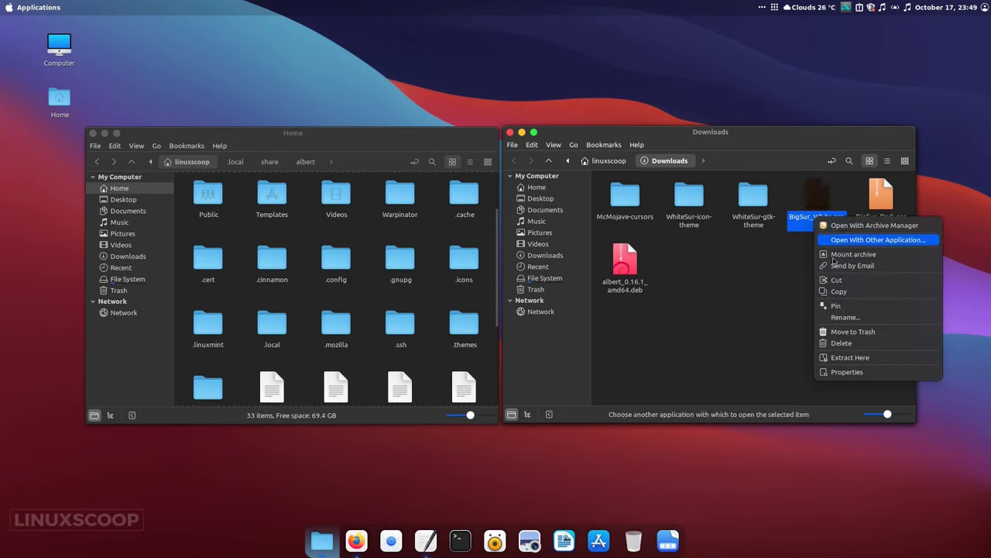
pyautogui.click(848, 357)
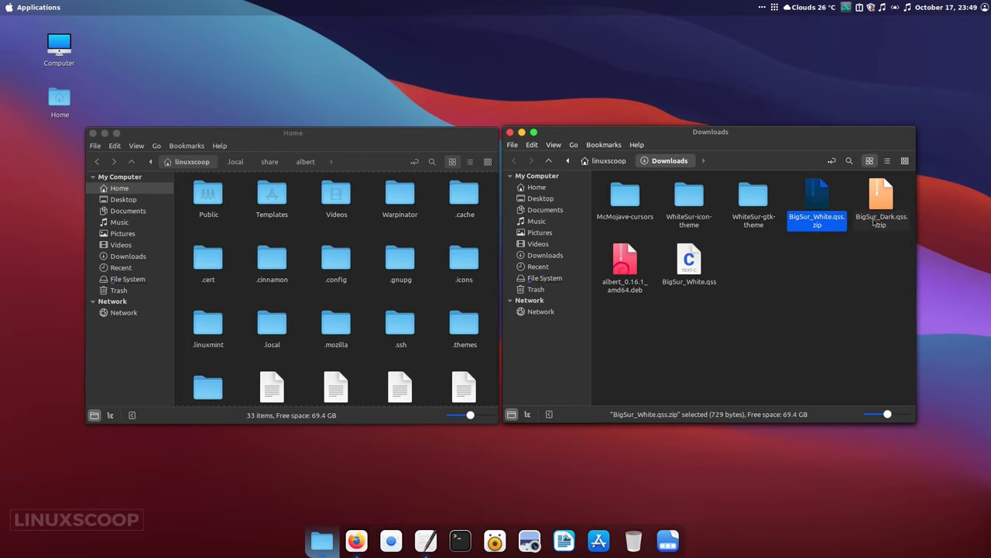
pyautogui.rightClick(874, 223)
pyautogui.click(810, 361)
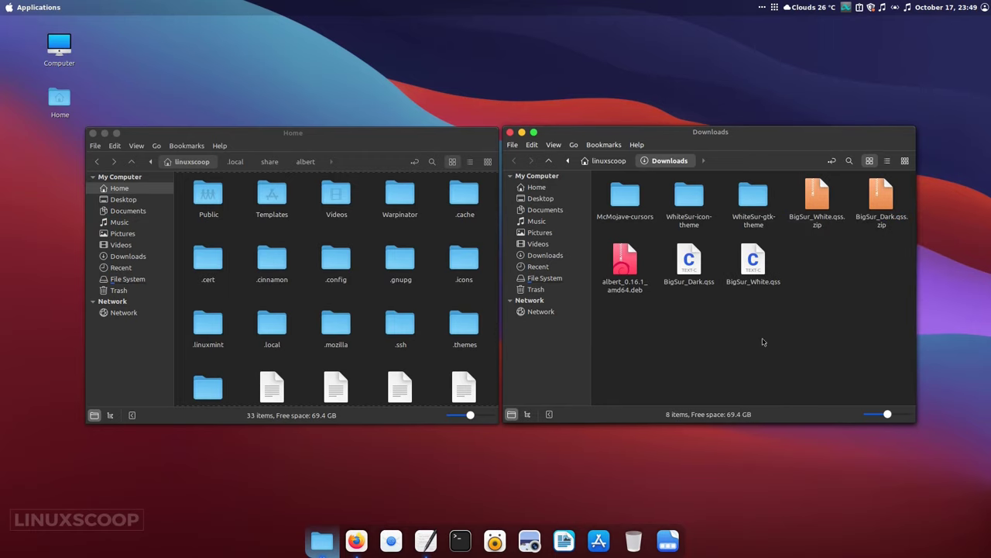
# Step: Browse to /usr/share/albert in the Home file manager window
pyautogui.click(127, 279)
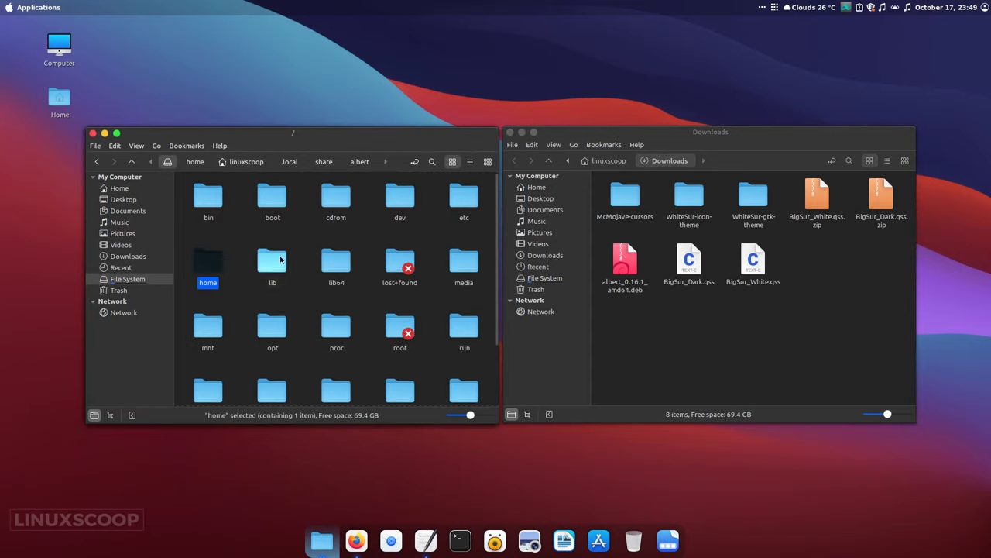
pyautogui.scroll(-2, 336, 263)
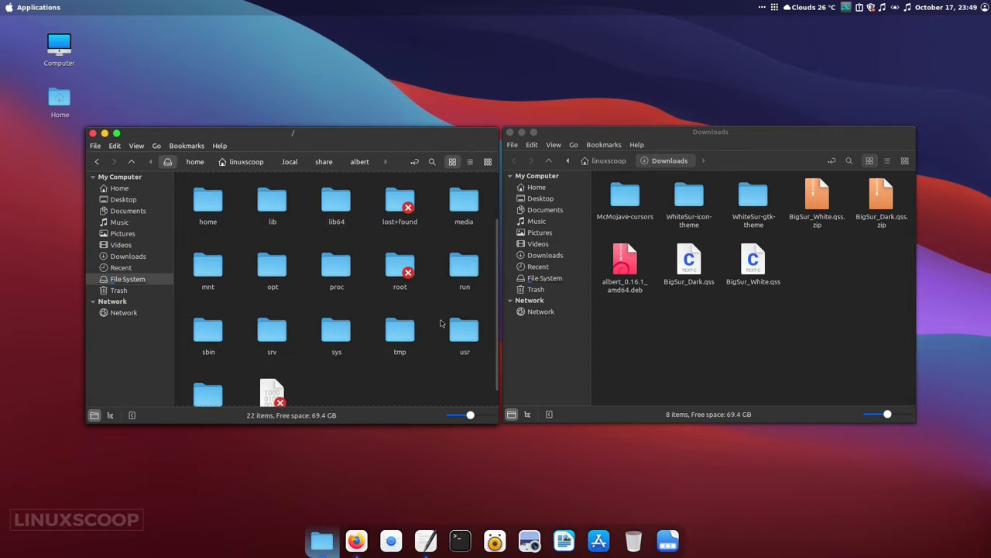
pyautogui.doubleClick(465, 331)
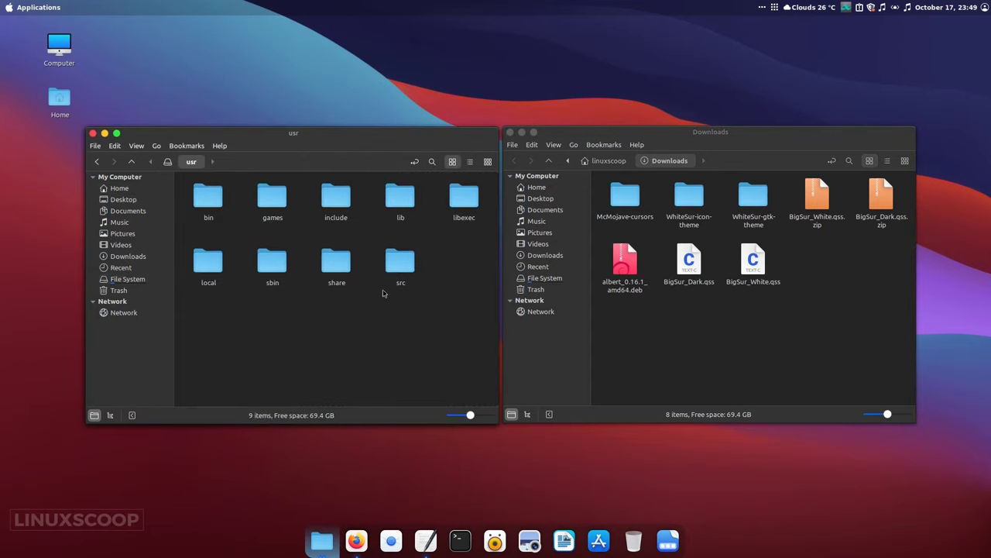
pyautogui.doubleClick(339, 265)
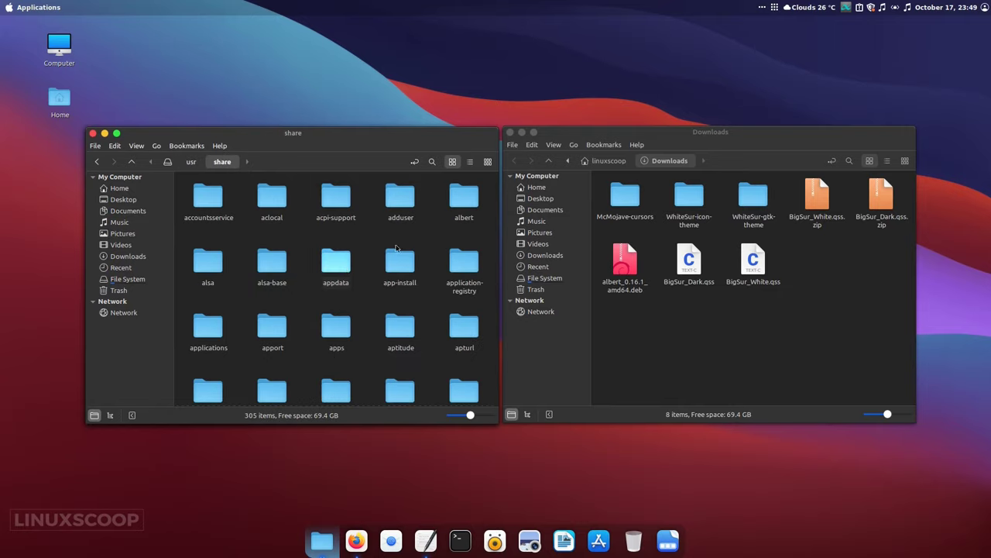
pyautogui.doubleClick(464, 198)
# Step: Reopen the albert folder as root with the account password and go to org.albert.frontend.widgetboxmodel/themes
pyautogui.rightClick(293, 266)
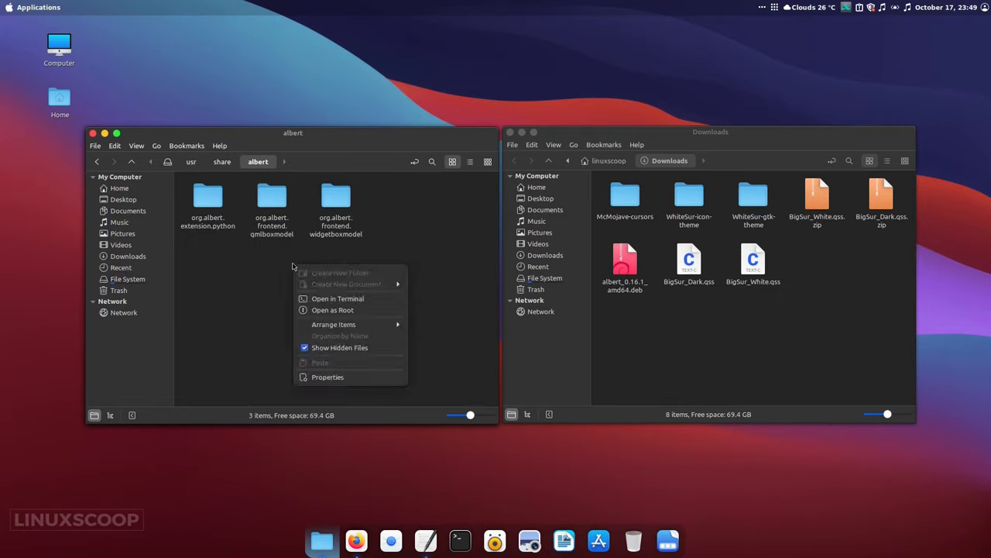
pyautogui.click(343, 310)
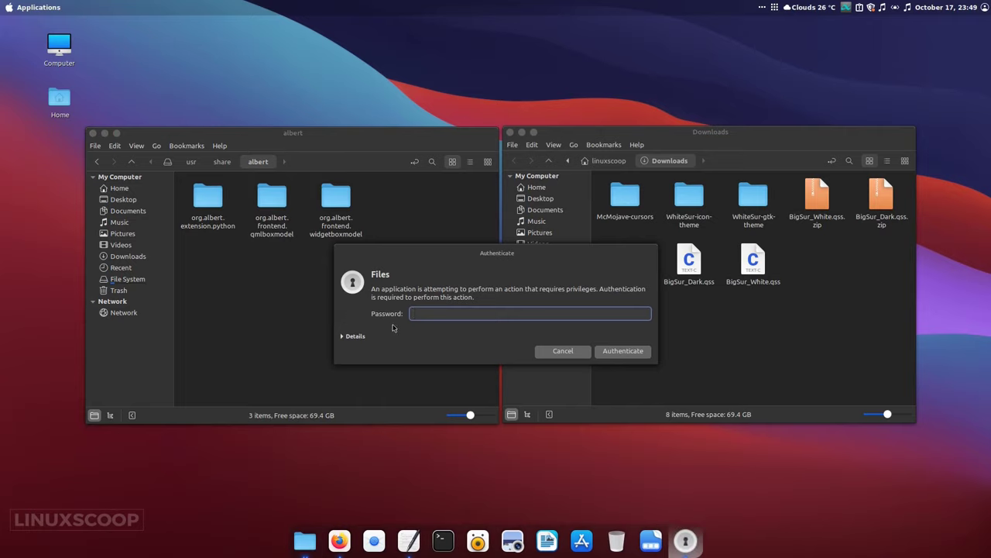
pyautogui.press('Return')
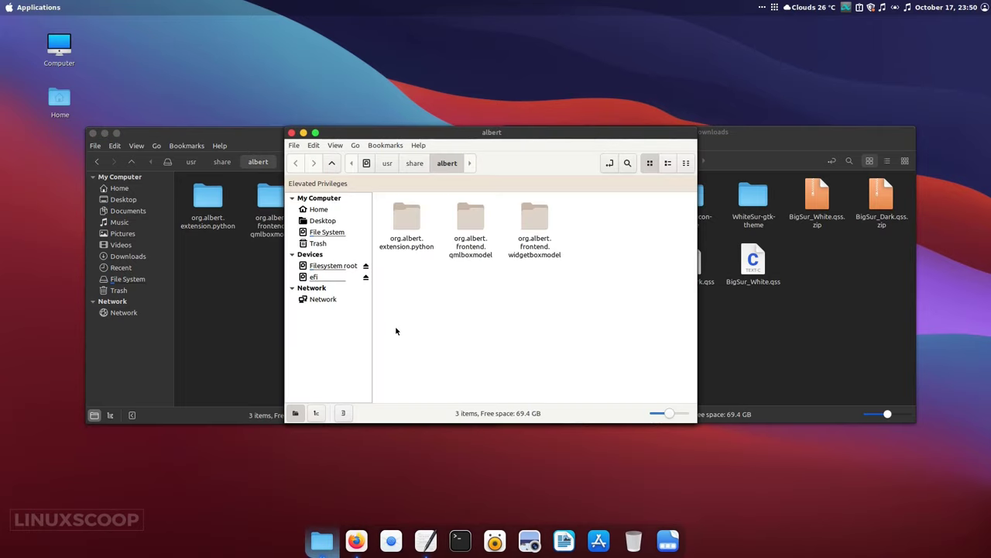
pyautogui.doubleClick(531, 252)
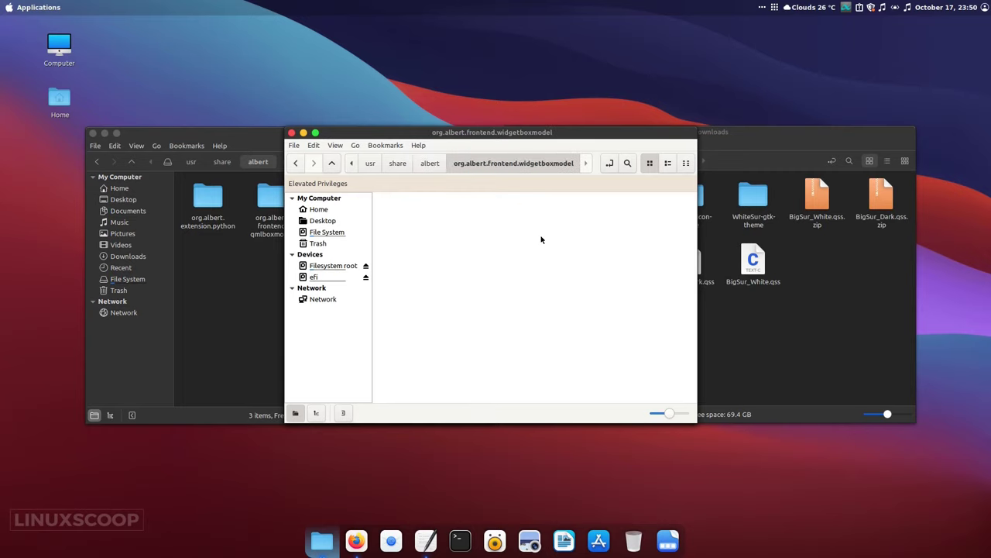
pyautogui.doubleClick(411, 223)
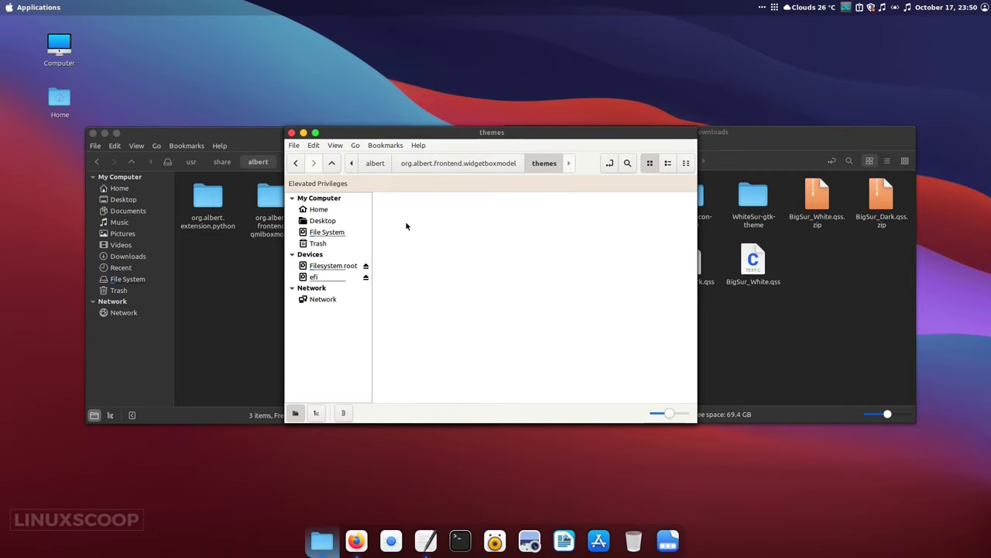
# Step: Copy BigSur_White.qss and BigSur_Dark.qss from Downloads into the root-opened themes folder and close that window
pyautogui.click(734, 132)
pyautogui.click(753, 262)
pyautogui.keyDown('ctrl'); pyautogui.click(689, 262); pyautogui.keyUp('ctrl')
pyautogui.rightClick(692, 277)
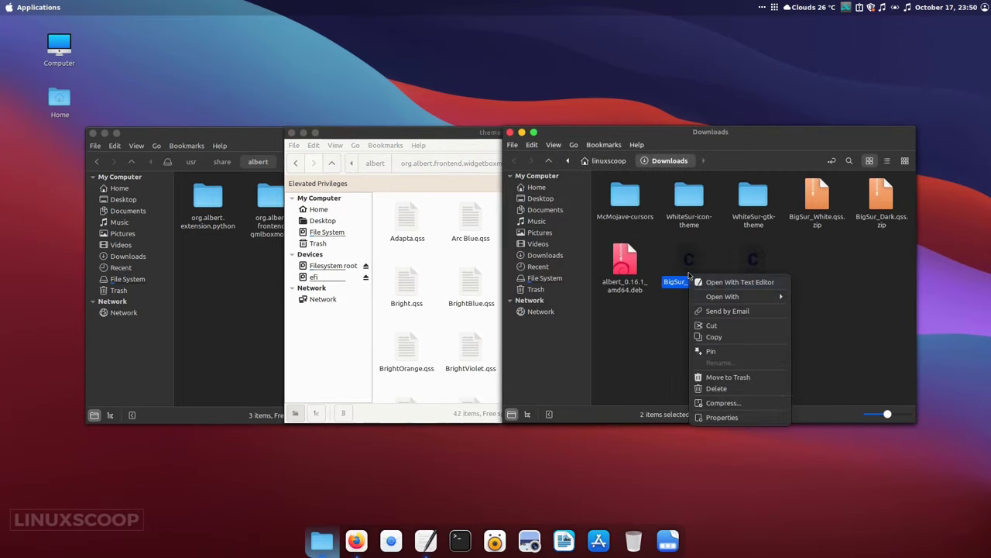
pyautogui.click(724, 338)
pyautogui.click(442, 261)
pyautogui.rightClick(444, 261)
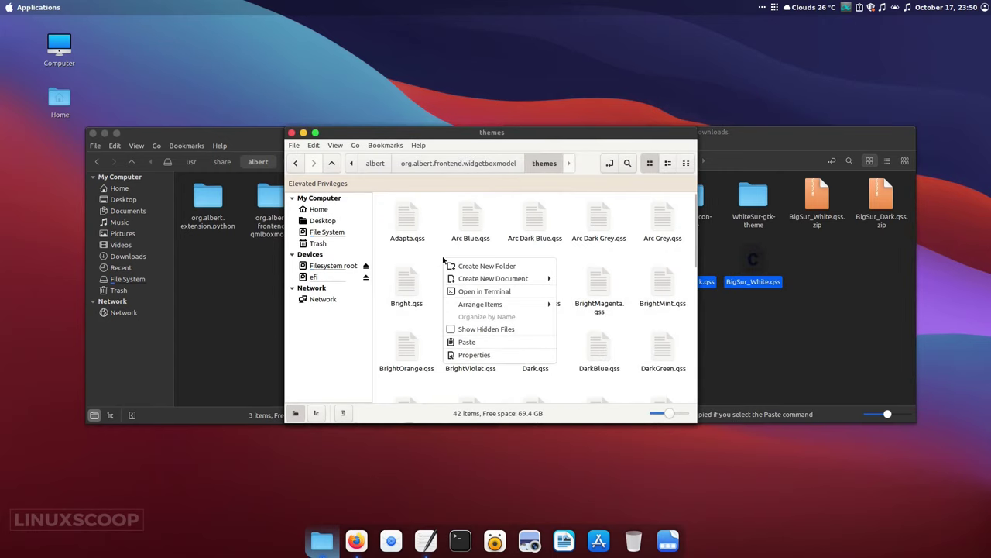
pyautogui.click(479, 341)
pyautogui.click(482, 334)
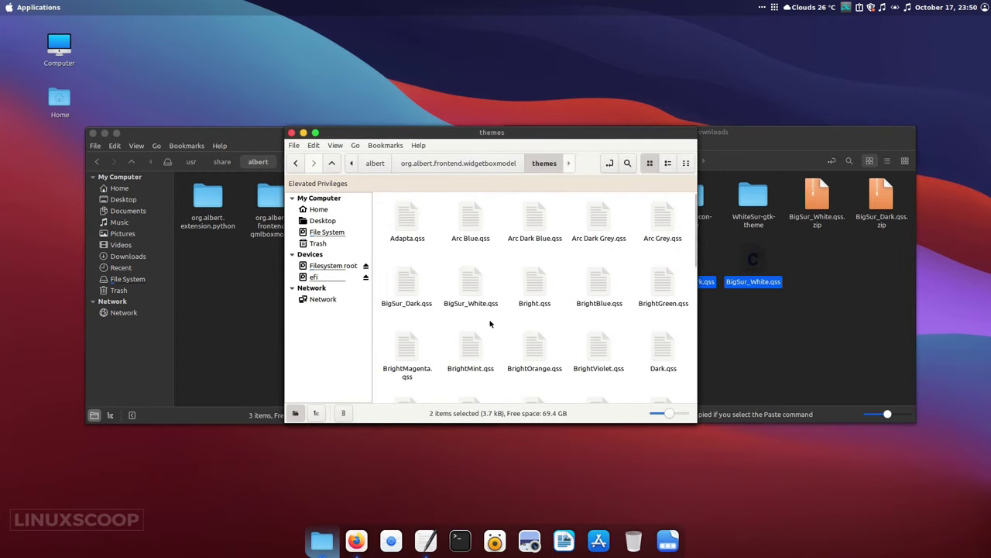
pyautogui.click(292, 133)
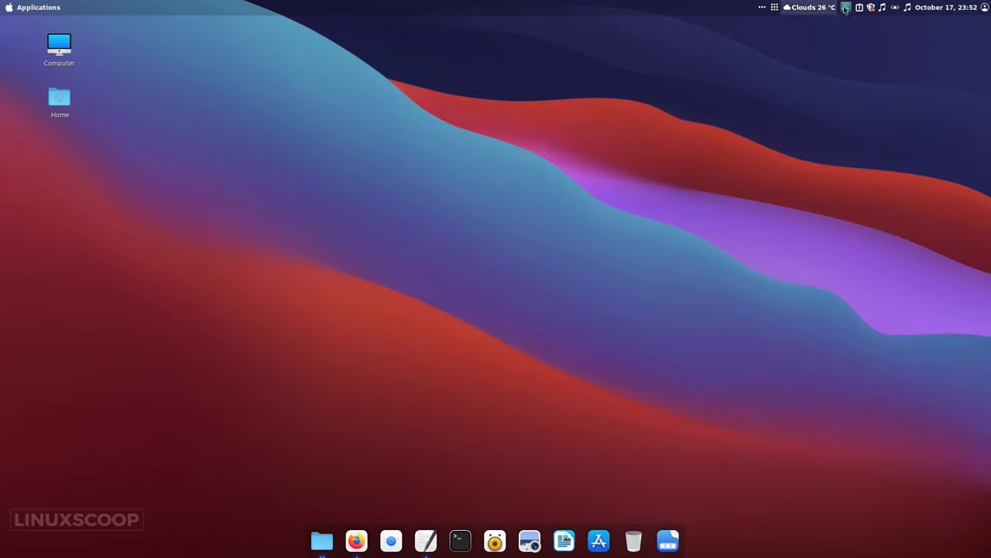
# Step: Quit Albert and launch it again from the applications menu
pyautogui.click(846, 9)
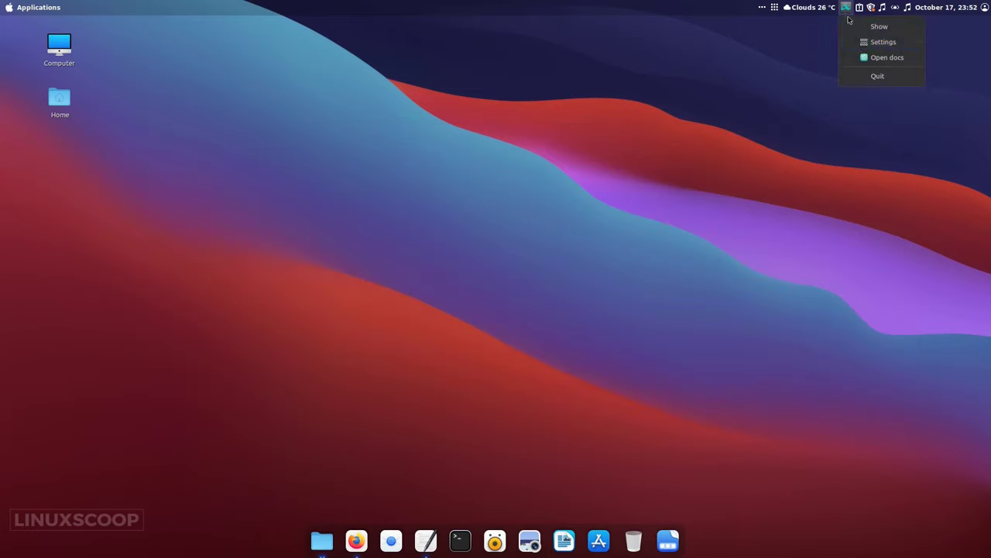
pyautogui.click(878, 75)
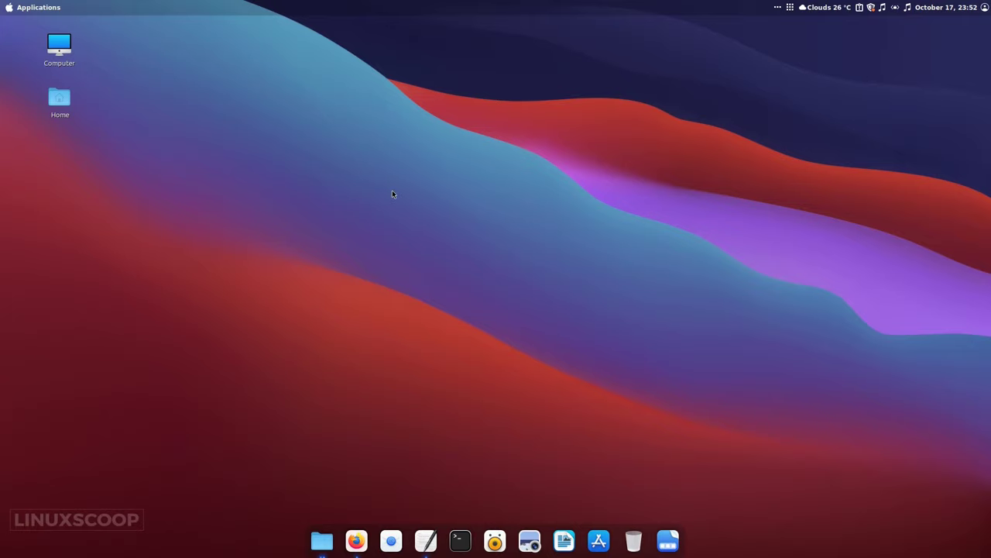
pyautogui.click(39, 7)
pyautogui.click(151, 84)
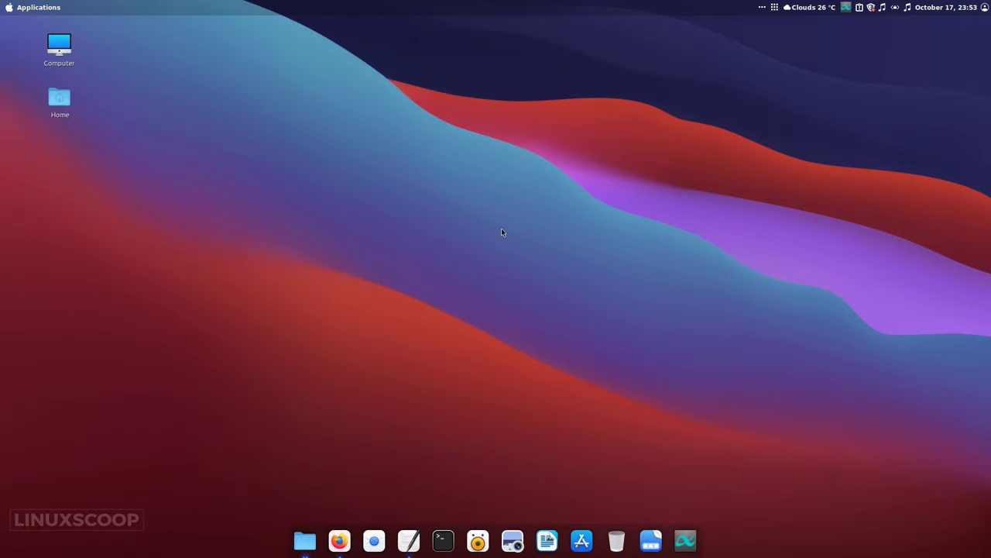
# Step: Open Albert's settings and bring up the choice of user interface themes
pyautogui.click(846, 8)
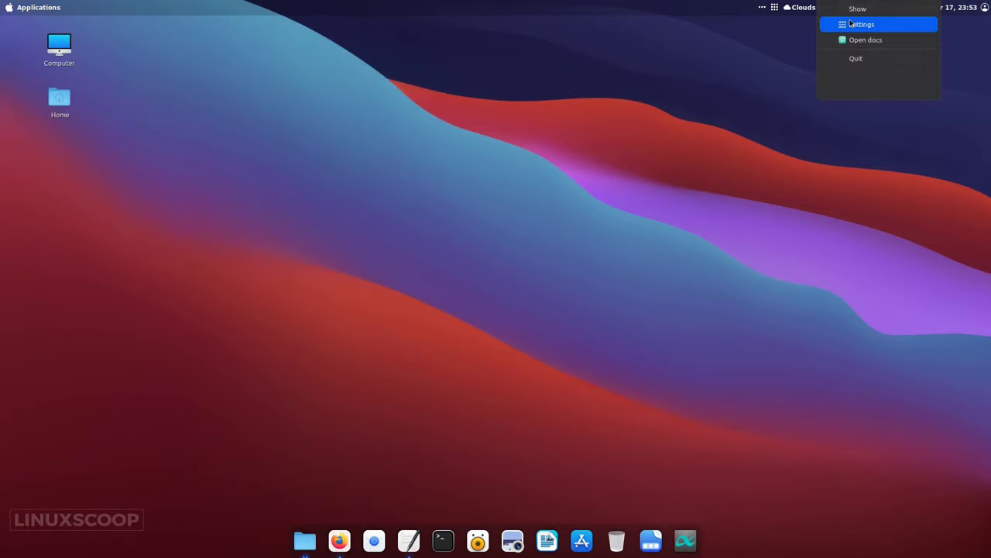
pyautogui.click(869, 23)
pyautogui.click(666, 217)
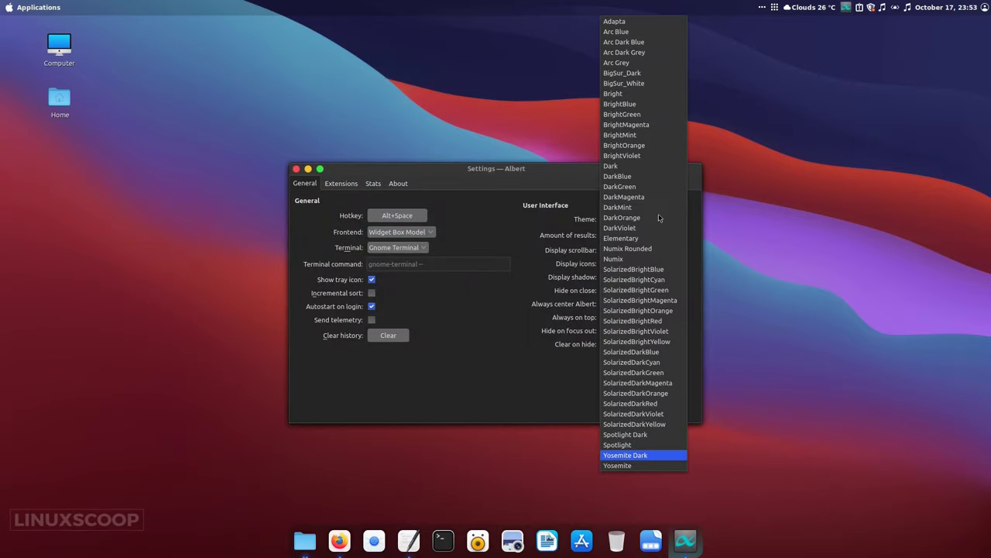
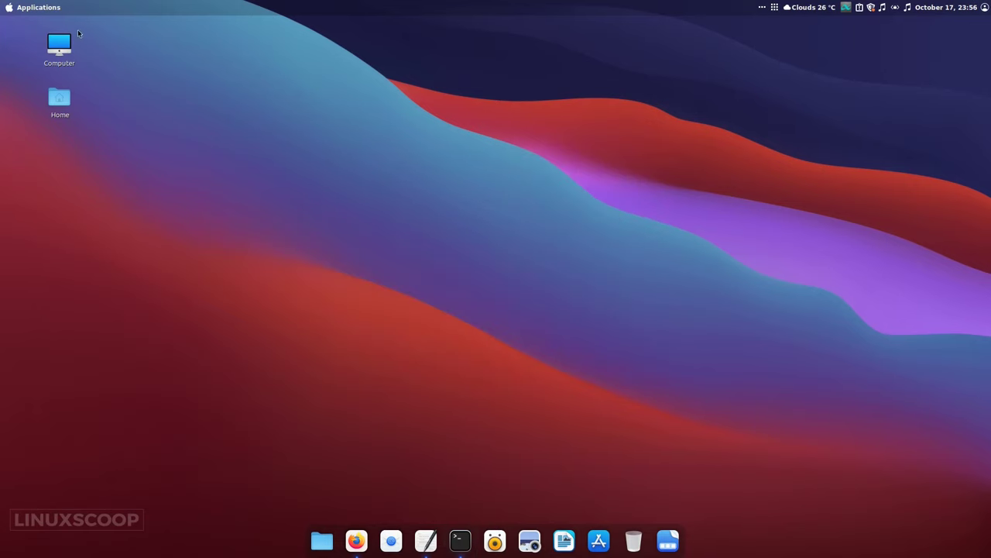
# Step: Launch Conky Manager and preview the ~/.conky/Extra/4 & 2 core blue/conkyrc2core widget
pyautogui.click(43, 8)
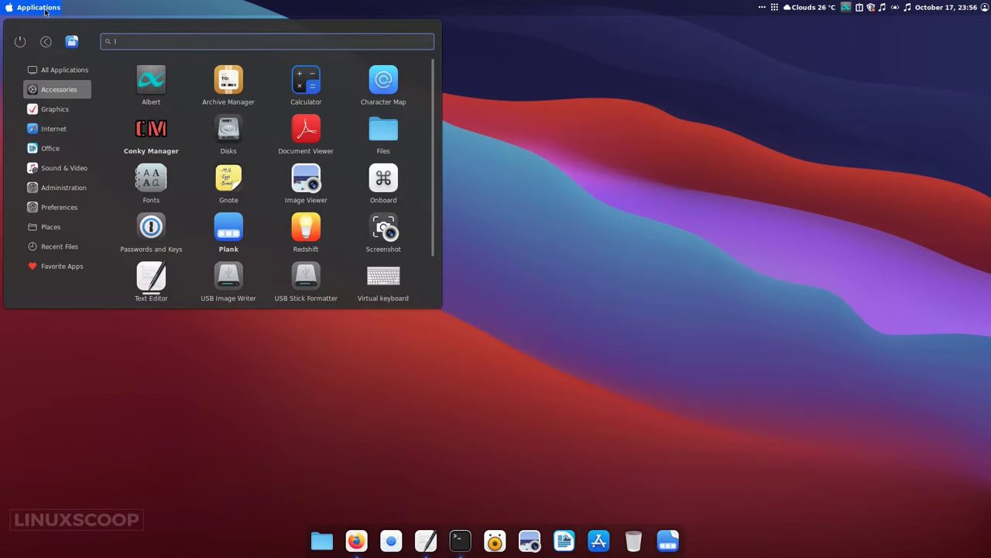
pyautogui.click(155, 128)
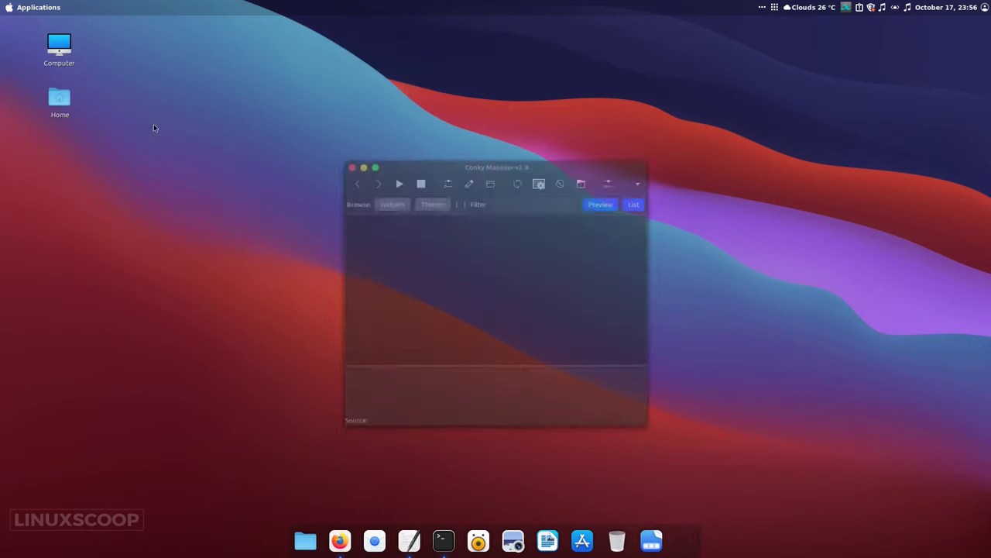
pyautogui.click(439, 253)
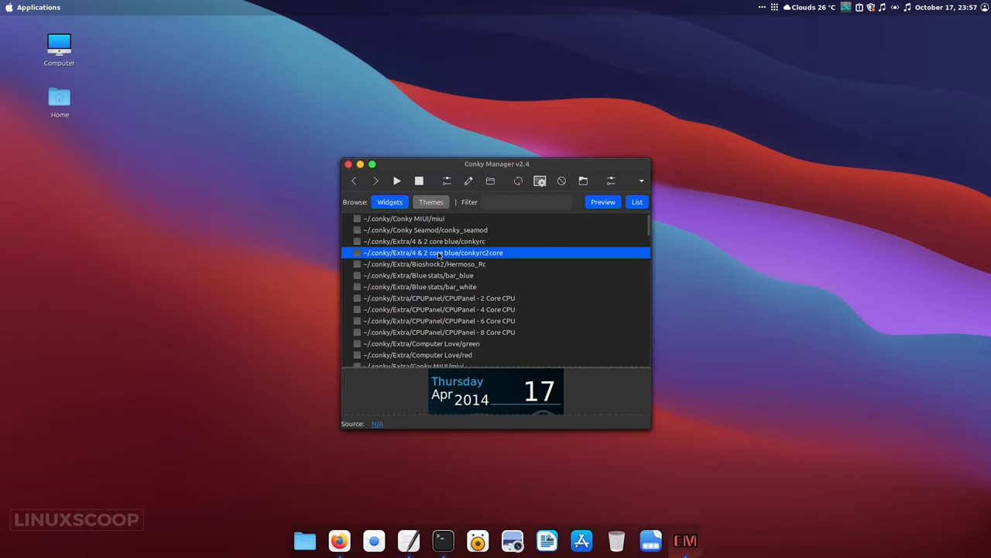
# Step: Enable the ~/.conky/Extra/4 & 2 core blue/conkyrc2core widget and open its conkyrc2core configuration file in the text editor
pyautogui.click(357, 253)
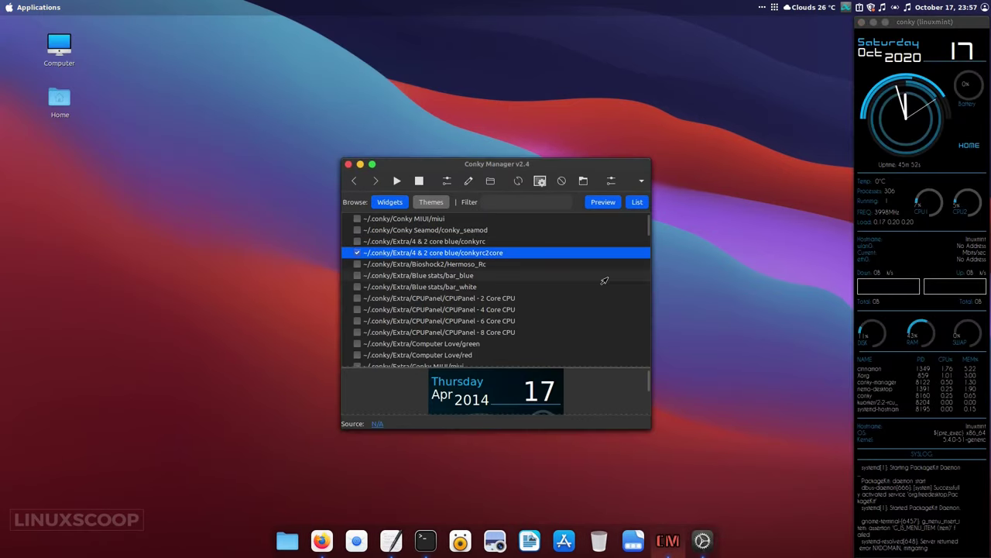
pyautogui.click(491, 181)
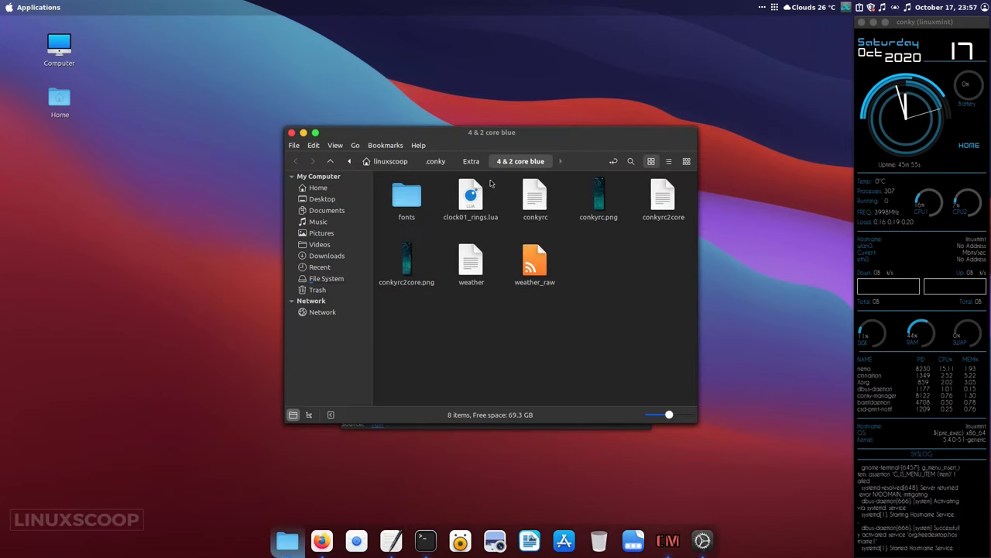
pyautogui.rightClick(671, 219)
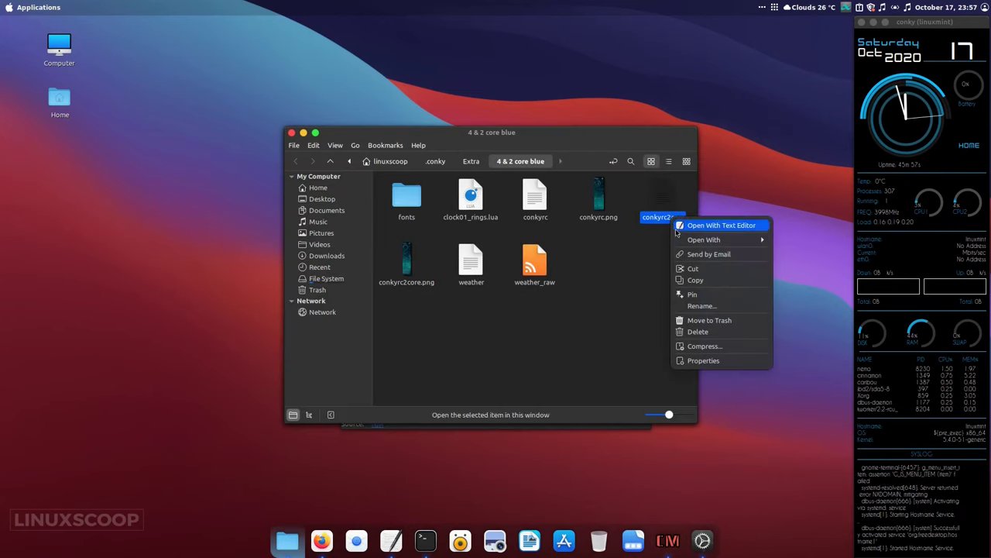
pyautogui.click(696, 225)
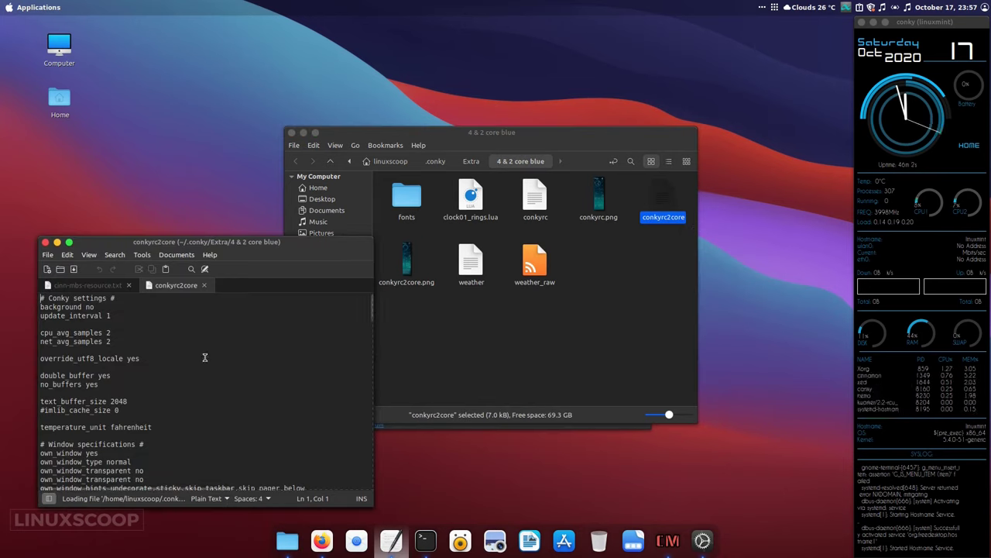
# Step: Set own_window_type to desktop in conkyrc2core and save the file
pyautogui.doubleClick(116, 462)
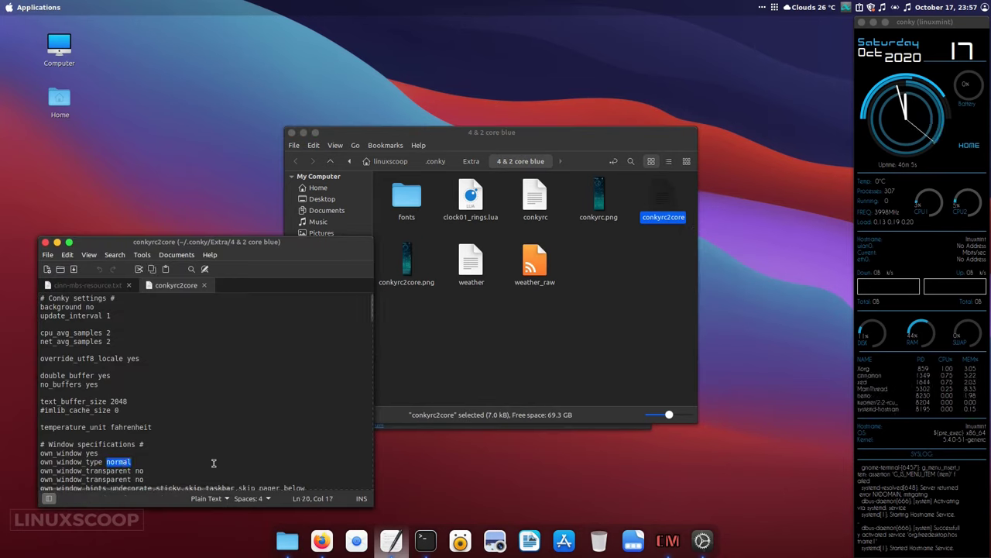
pyautogui.write('deskto')
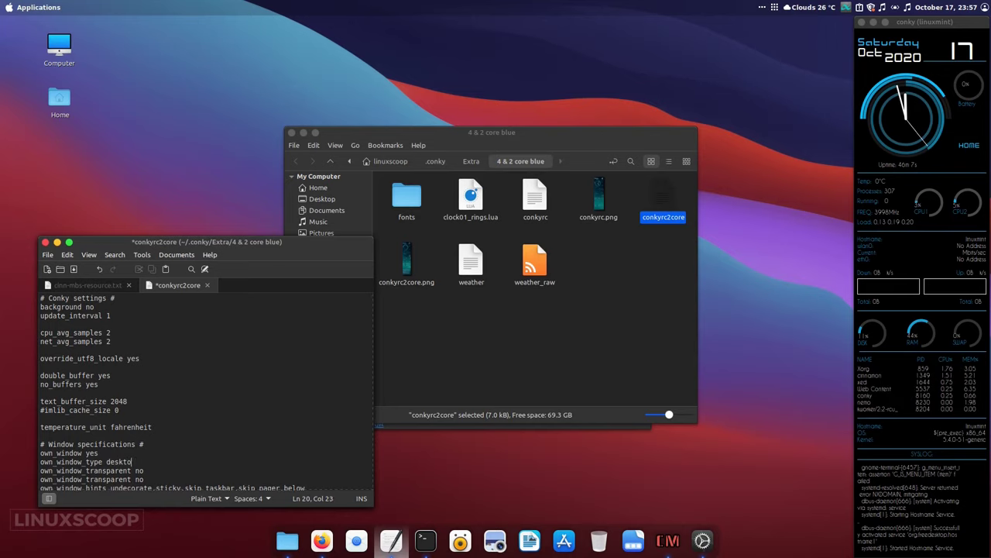
pyautogui.write('p')
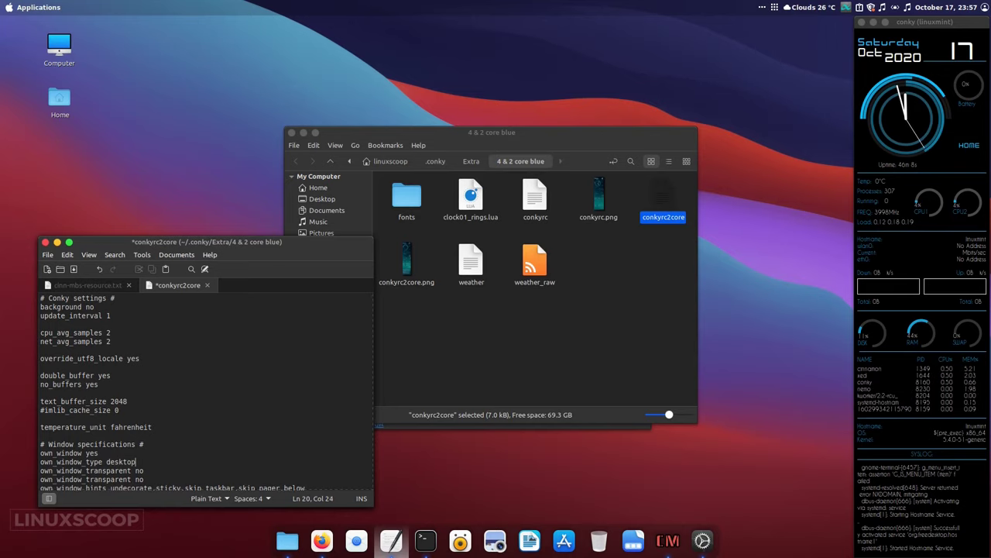
pyautogui.click(75, 269)
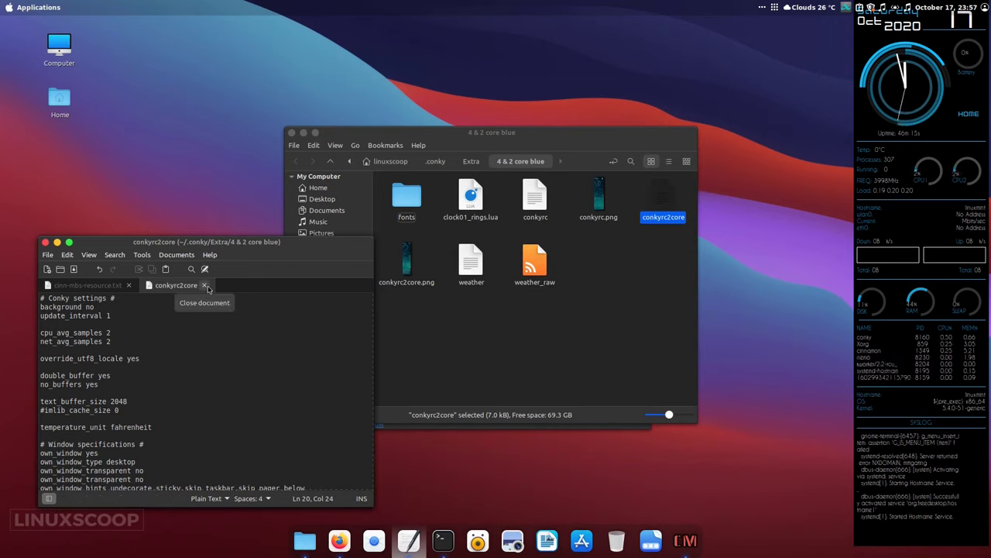
# Step: Close the conkyrc2core document and the 4 & 2 core blue folder, and minimize the text editor
pyautogui.click(205, 286)
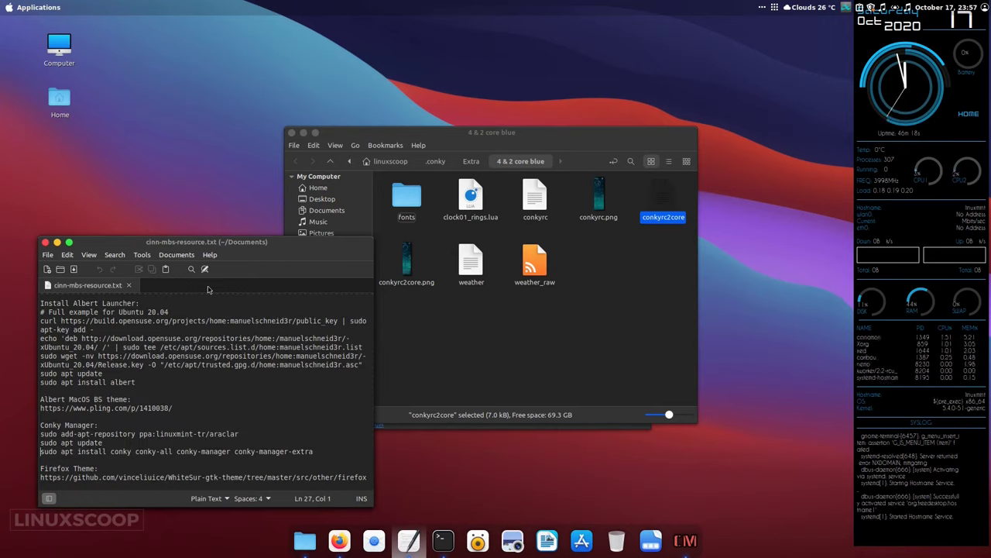
pyautogui.click(292, 133)
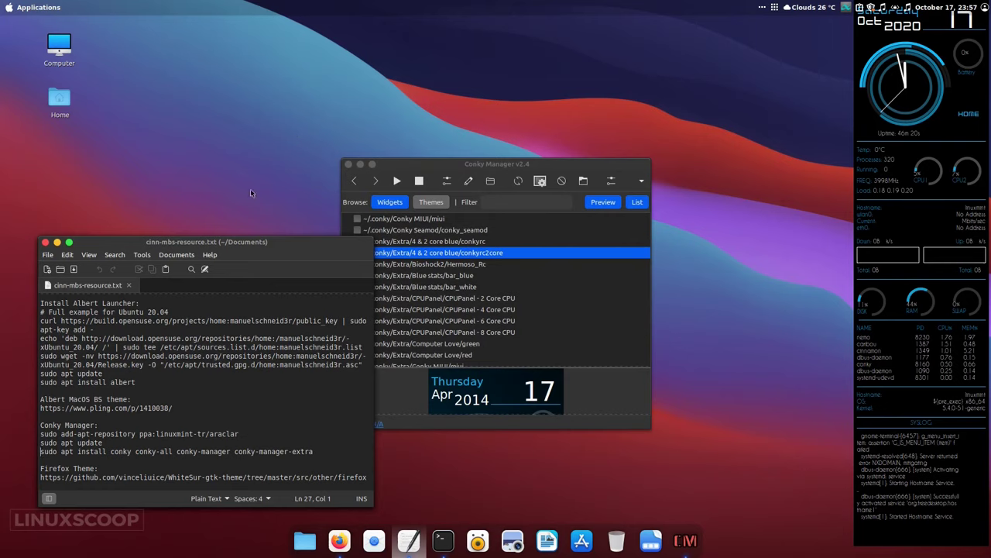
pyautogui.click(44, 241)
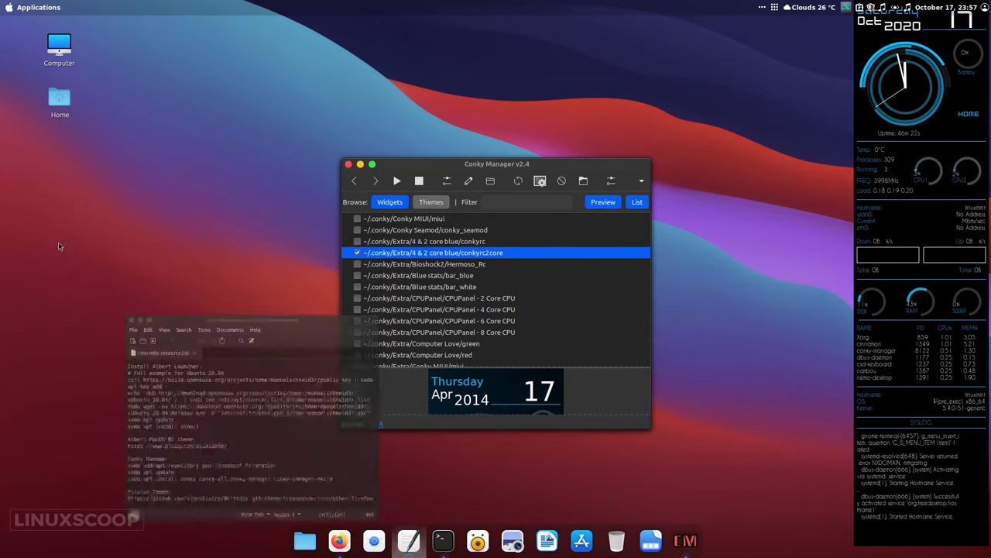
# Step: Set the conkyrc2core widget's transparency type to Transparent and apply it
pyautogui.click(446, 182)
pyautogui.click(446, 217)
pyautogui.click(483, 217)
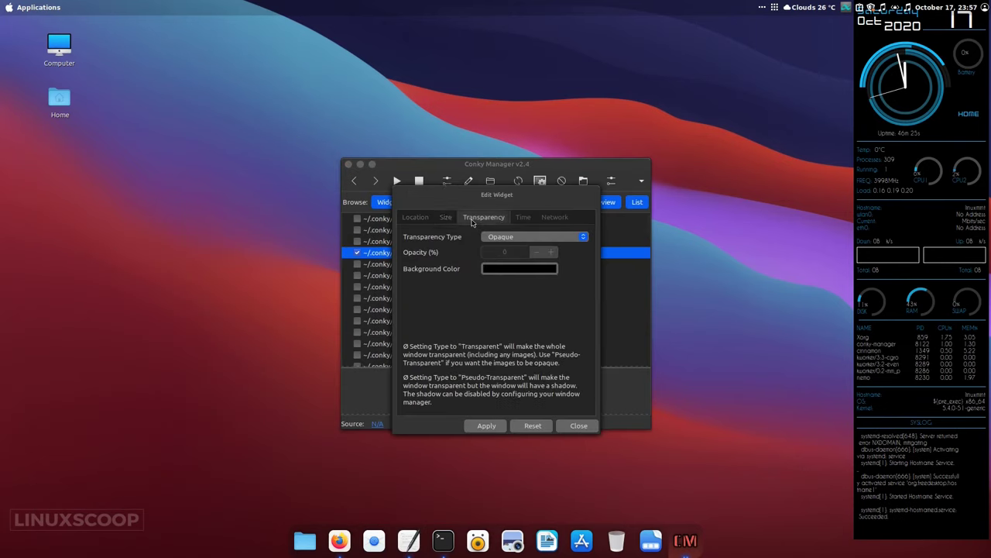
pyautogui.click(516, 238)
pyautogui.click(515, 251)
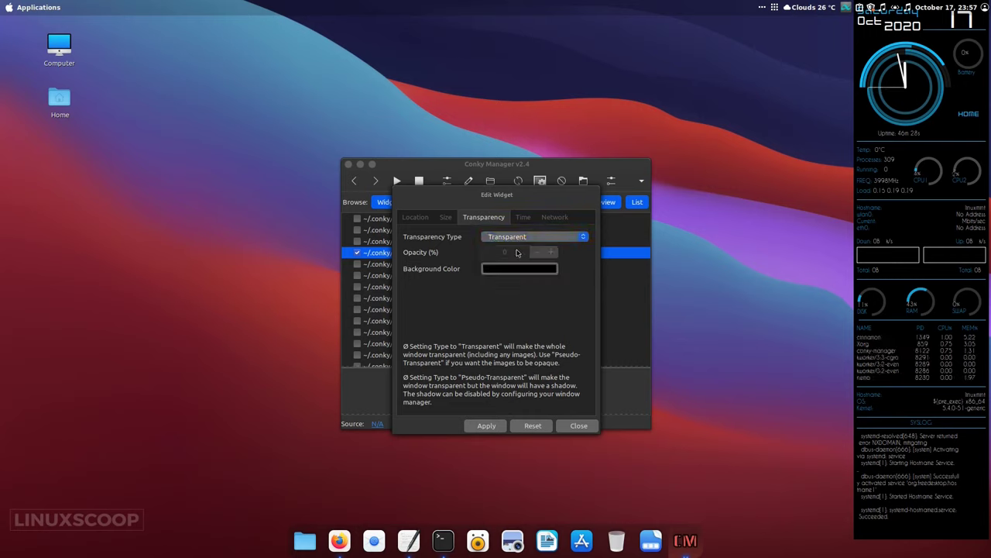
pyautogui.click(490, 426)
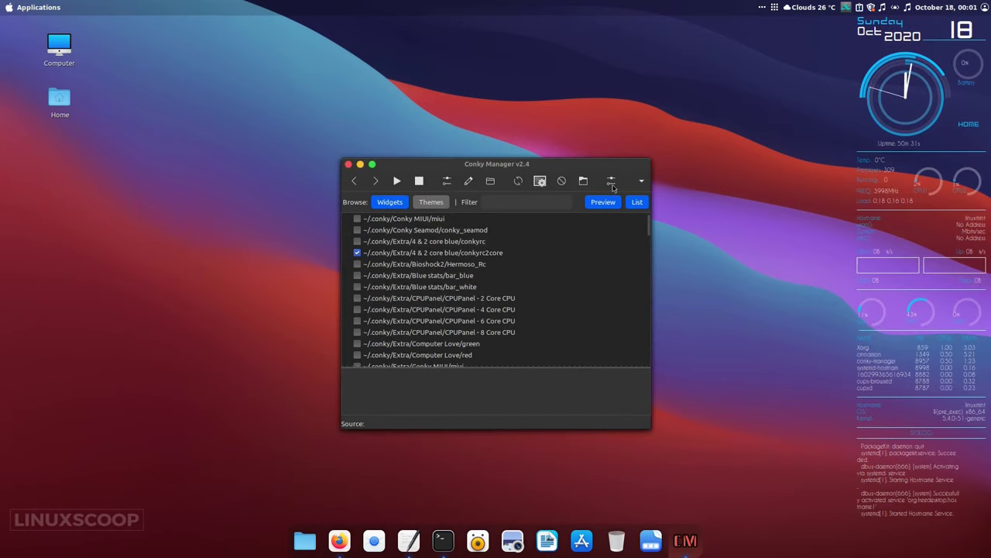
# Step: Turn on running Conky at system startup in the application settings and close Conky Manager
pyautogui.click(611, 181)
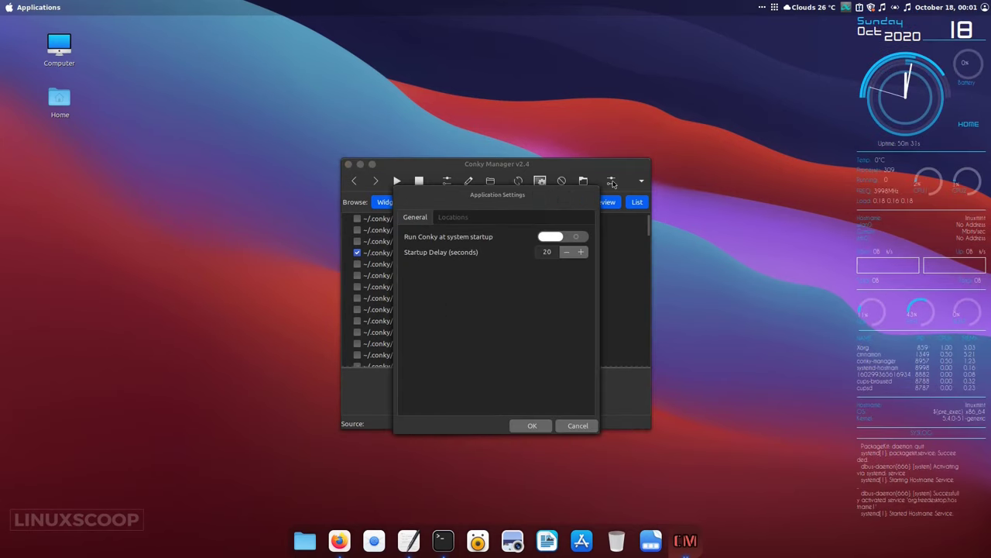
pyautogui.click(570, 239)
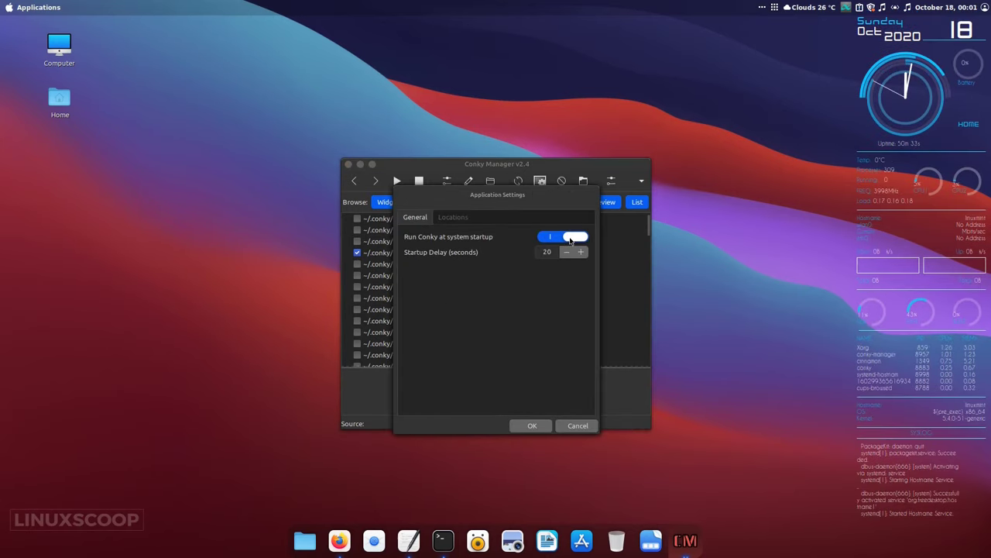
pyautogui.click(532, 425)
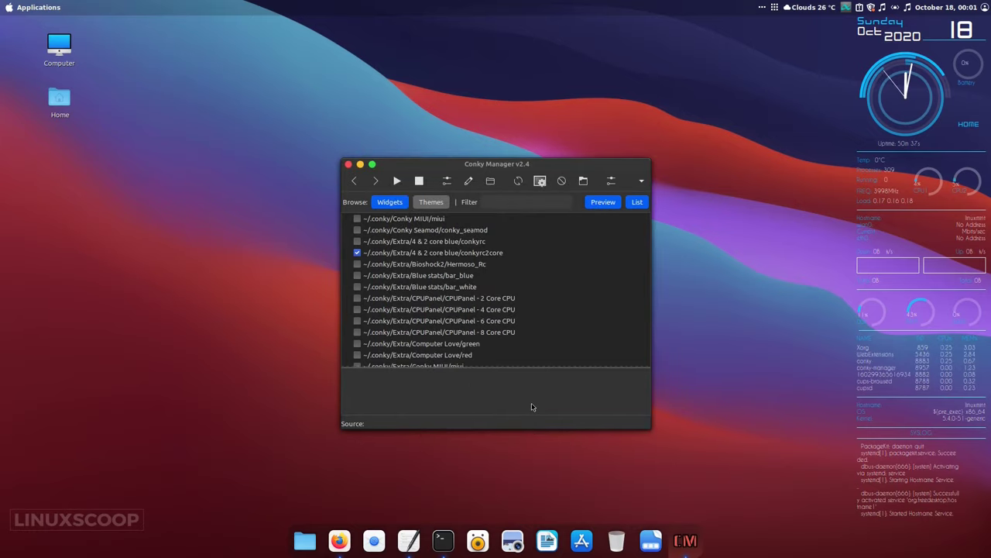
pyautogui.click(349, 168)
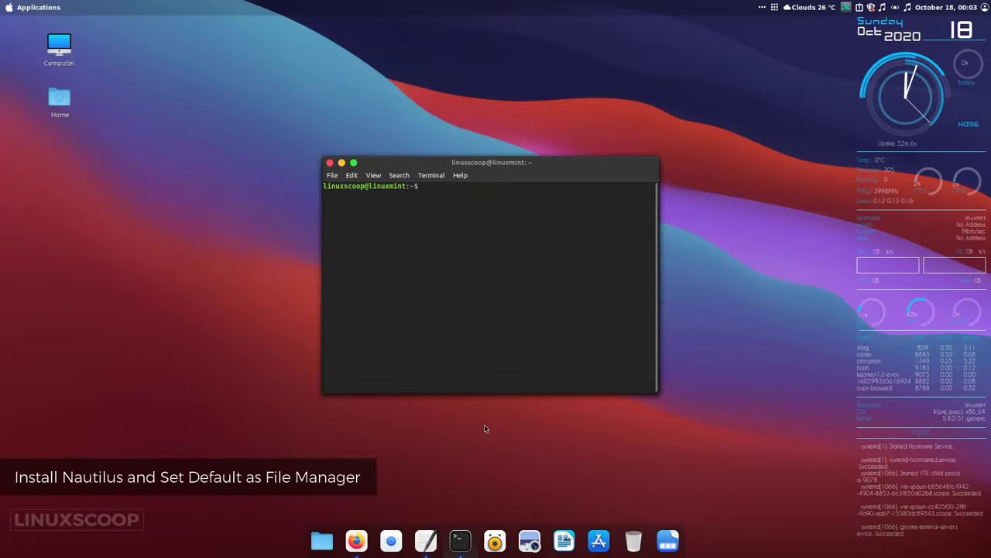
# Step: Install Nautilus with sudo apt install nautilus, entering the sudo password, and minimize the terminal
pyautogui.write('apt')
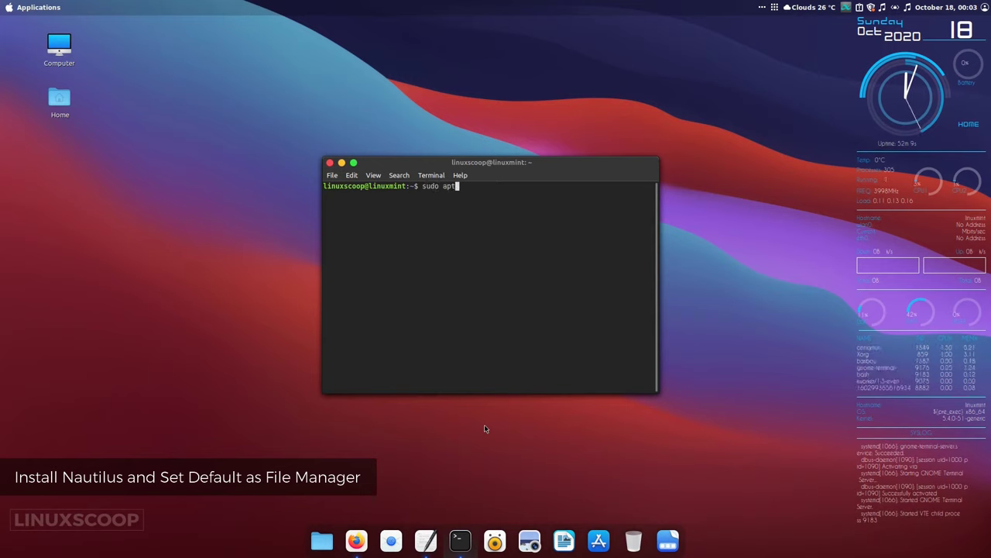
pyautogui.write(' install nau')
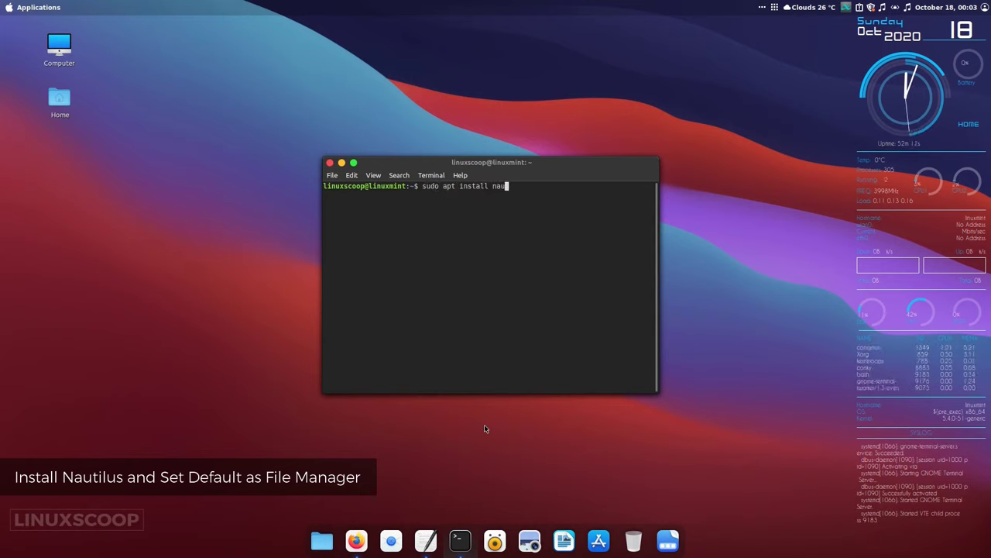
pyautogui.write('tilus')
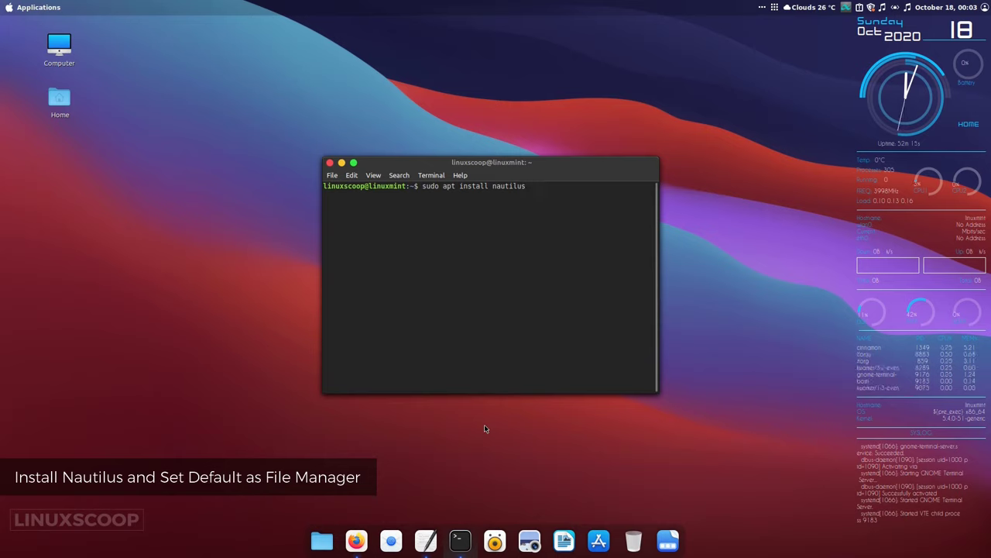
pyautogui.press('Return')
pyautogui.write('**')
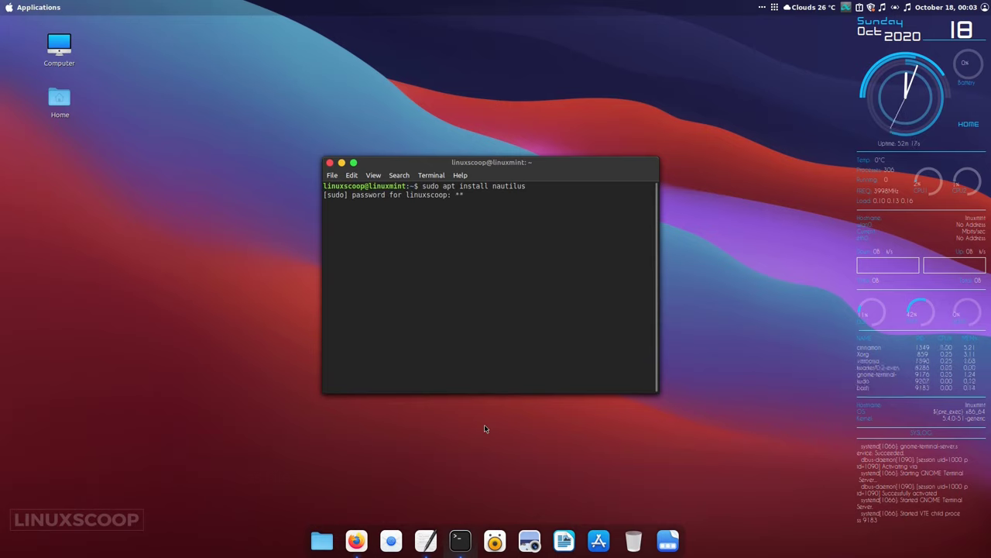
pyautogui.write('****')
pyautogui.press('Return')
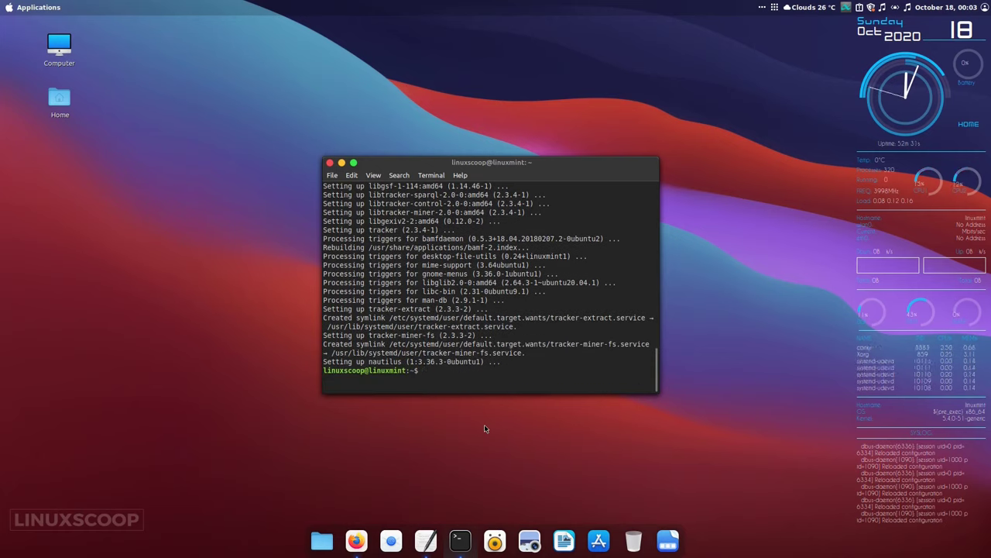
pyautogui.click(340, 164)
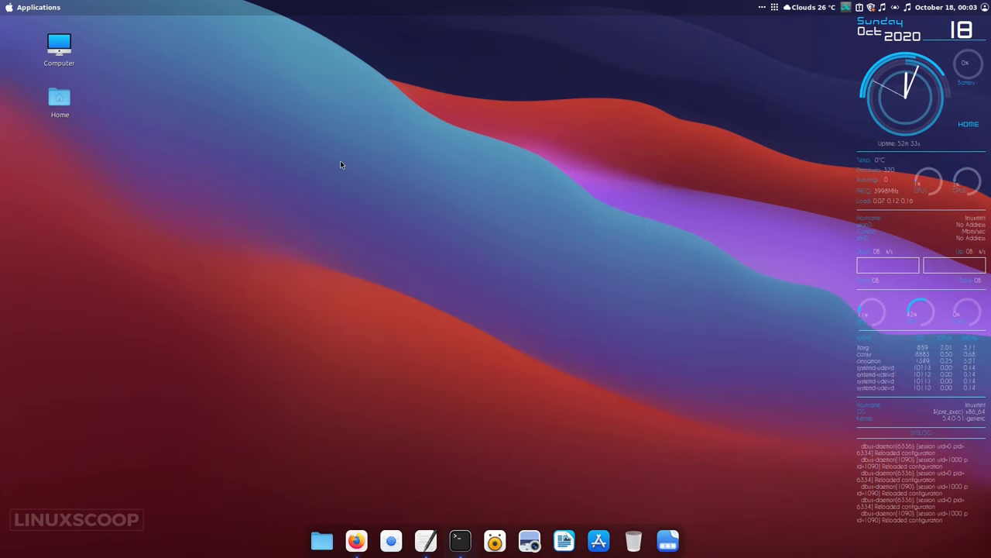
# Step: Make the Nautilus Files application the preferred file manager in System Settings and close the settings window
pyautogui.click(31, 8)
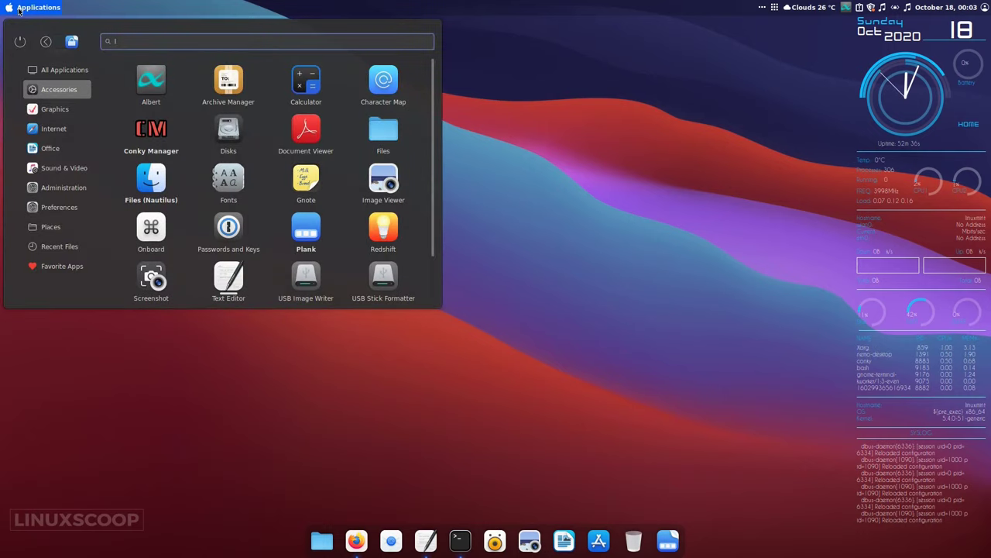
pyautogui.write('sett')
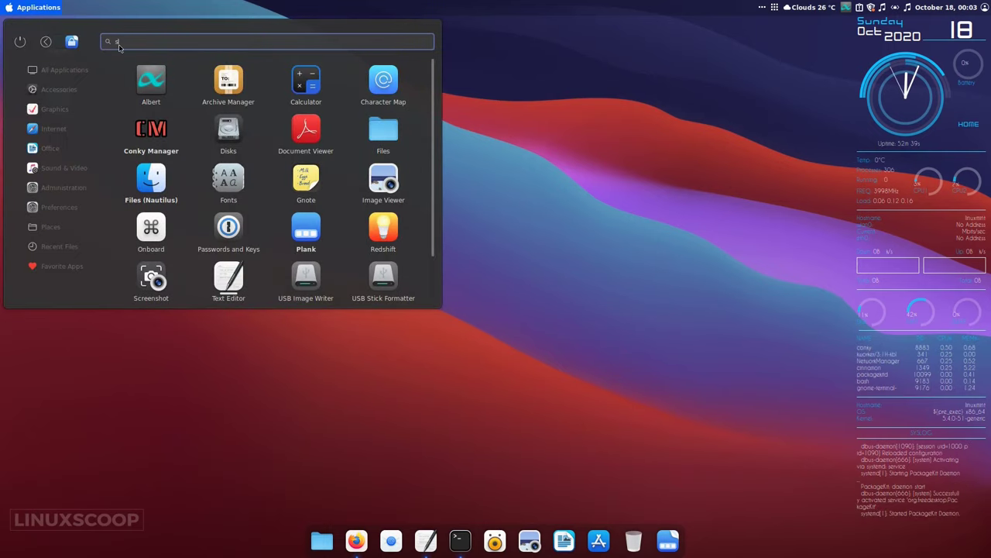
pyautogui.click(219, 80)
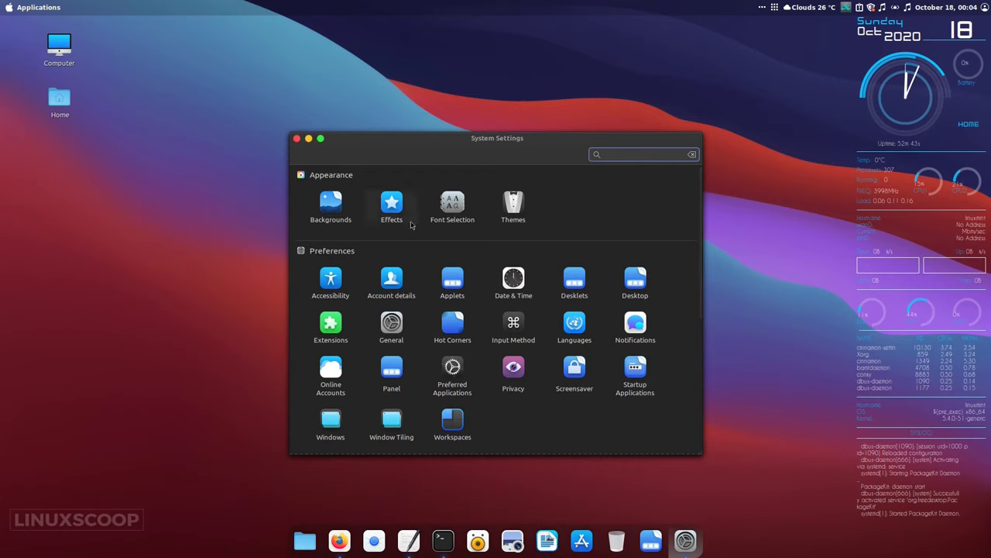
pyautogui.click(452, 370)
pyautogui.click(542, 200)
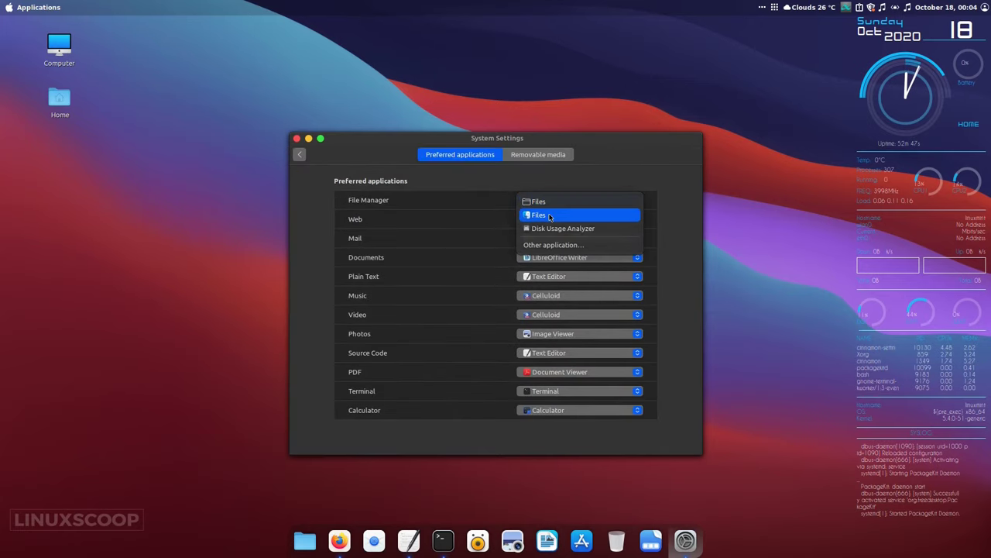
pyautogui.click(542, 210)
pyautogui.click(296, 138)
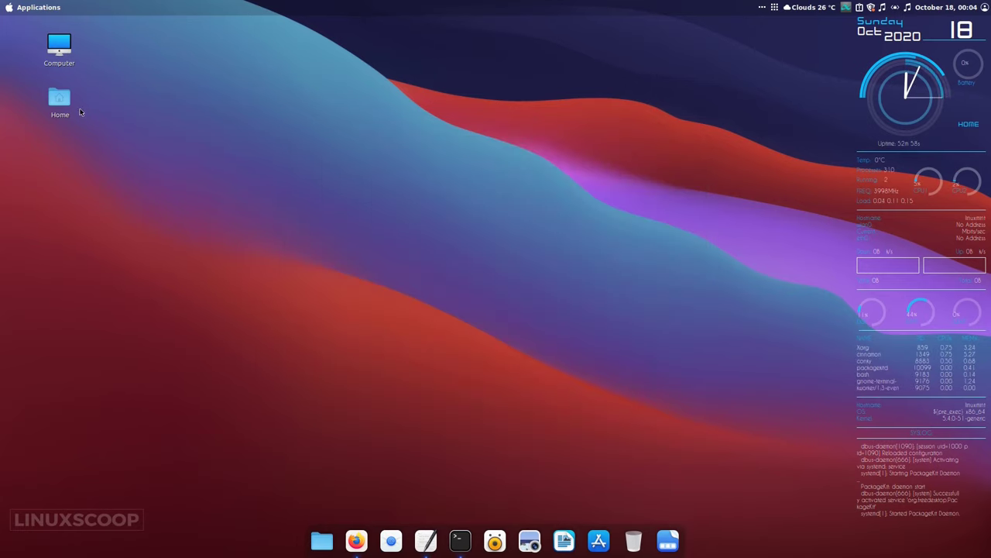
# Step: Open the Home folder and replace the dock's old file manager launcher with Nautilus, placed before Firefox
pyautogui.doubleClick(77, 110)
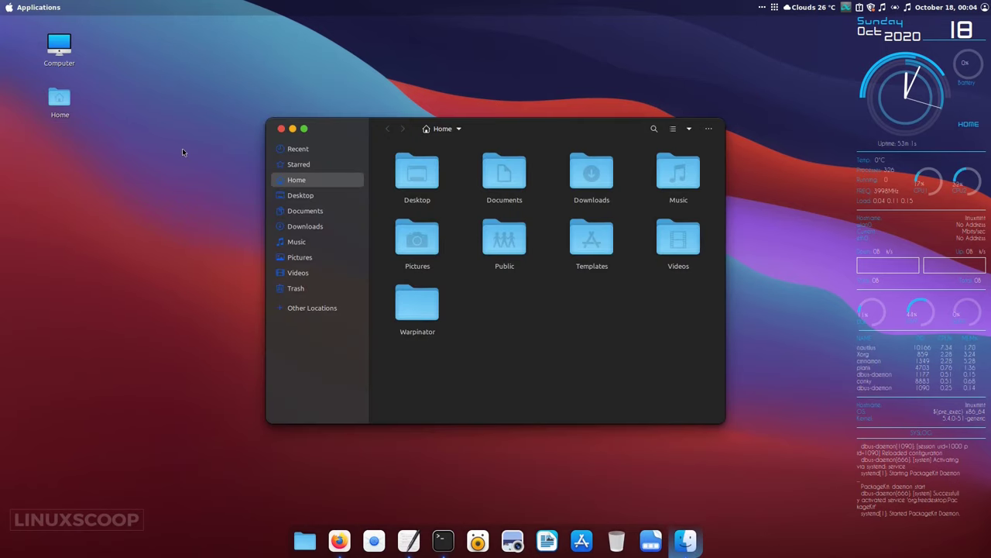
pyautogui.rightClick(304, 540)
pyautogui.click(293, 464)
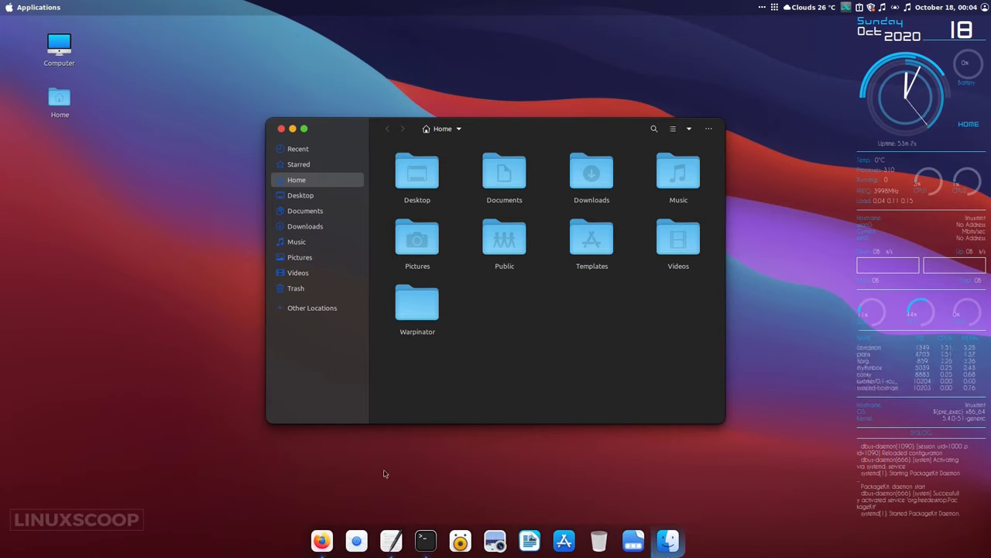
pyautogui.rightClick(665, 540)
pyautogui.click(669, 411)
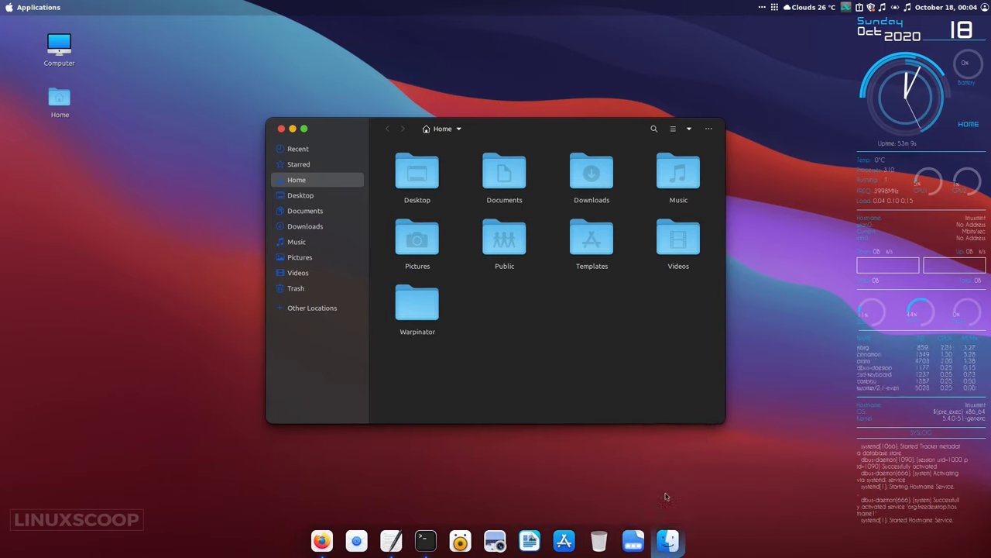
pyautogui.moveTo(664, 539); pyautogui.dragTo(323, 542)
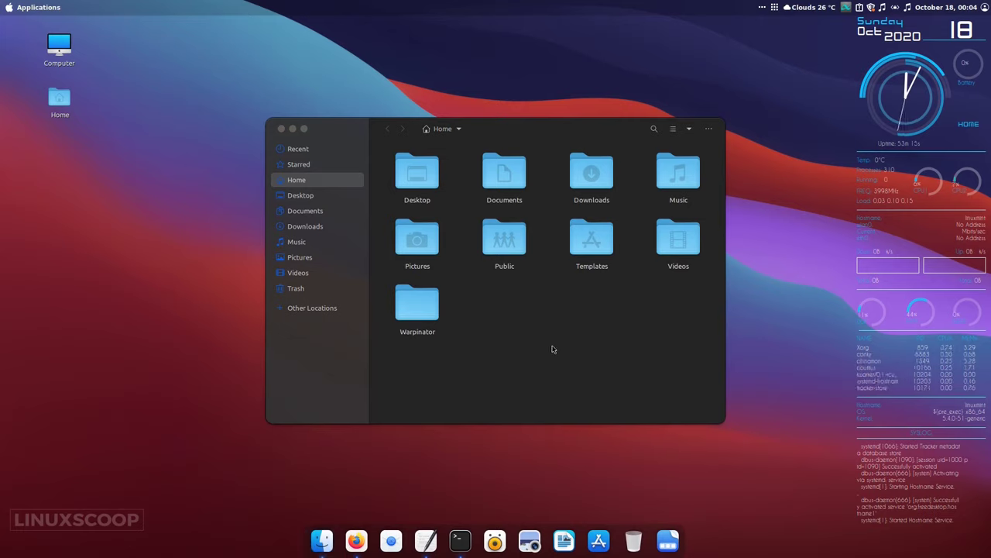
# Step: Reduce the folder icon size by one level in the Home window and close it
pyautogui.hotkey('ctrl', '-')
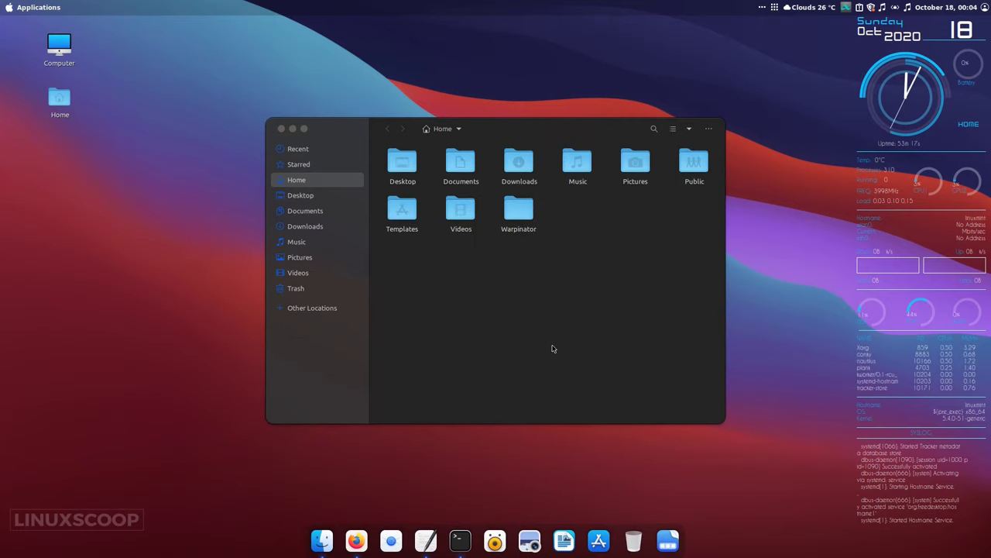
pyautogui.click(281, 131)
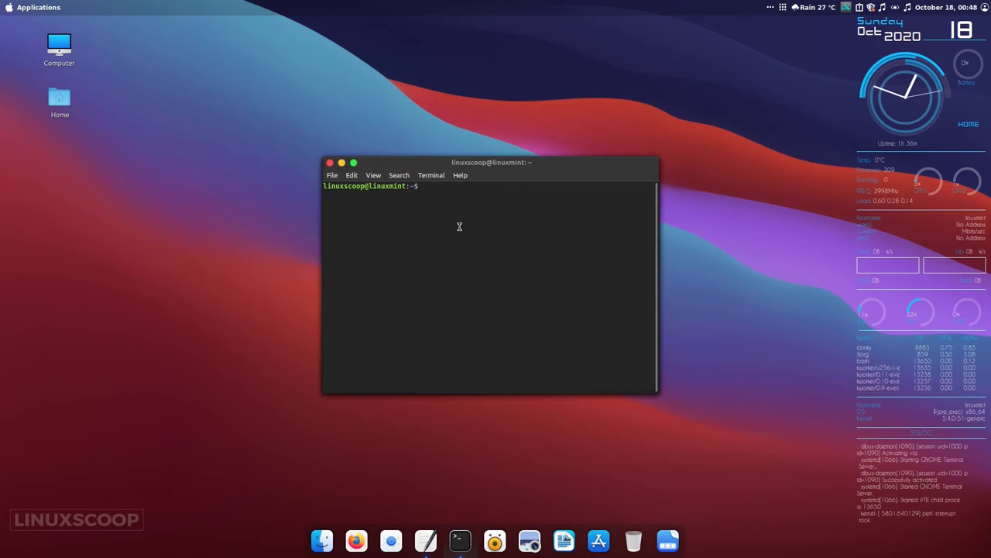
# Step: In the terminal's Unnamed profile, turn off system theme colors and transparency, and enable a transparent background at a slightly reduced level
pyautogui.click(352, 175)
pyautogui.click(358, 242)
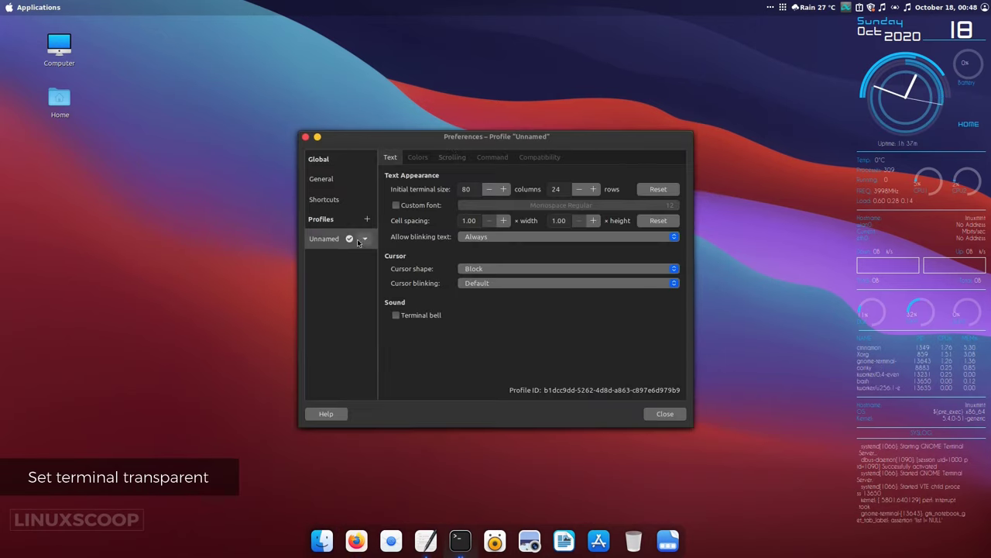
pyautogui.moveTo(457, 127); pyautogui.dragTo(629, 197)
pyautogui.click(630, 218)
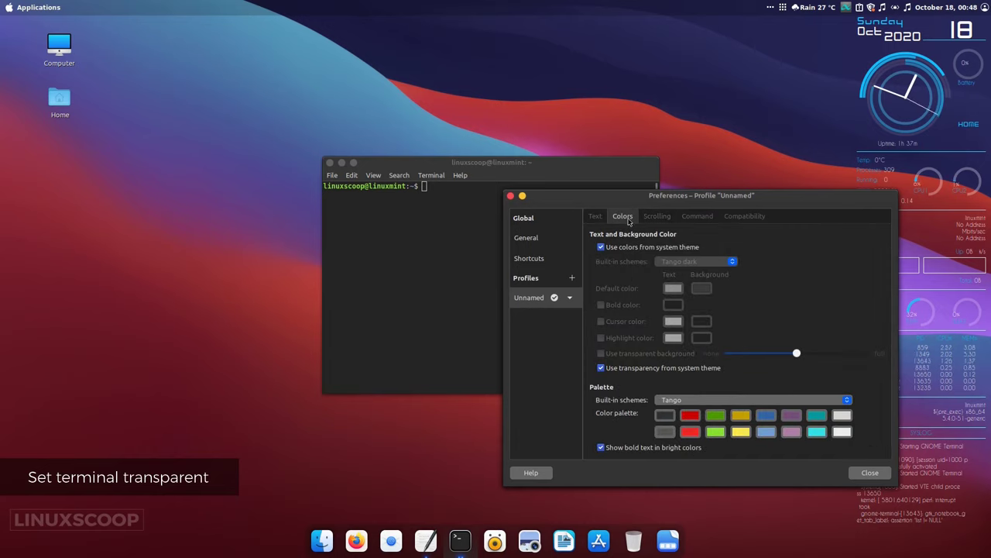
pyautogui.click(601, 247)
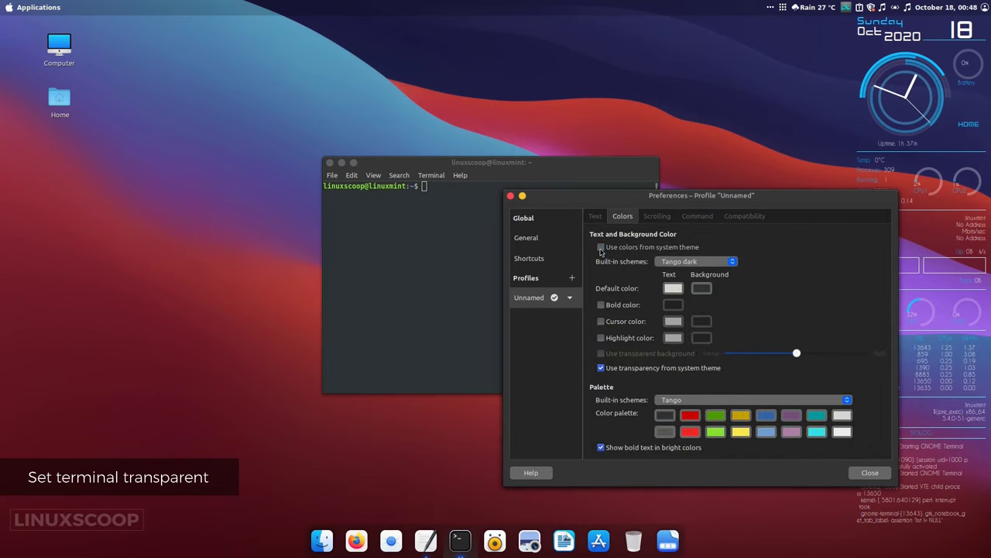
pyautogui.click(601, 368)
pyautogui.click(601, 354)
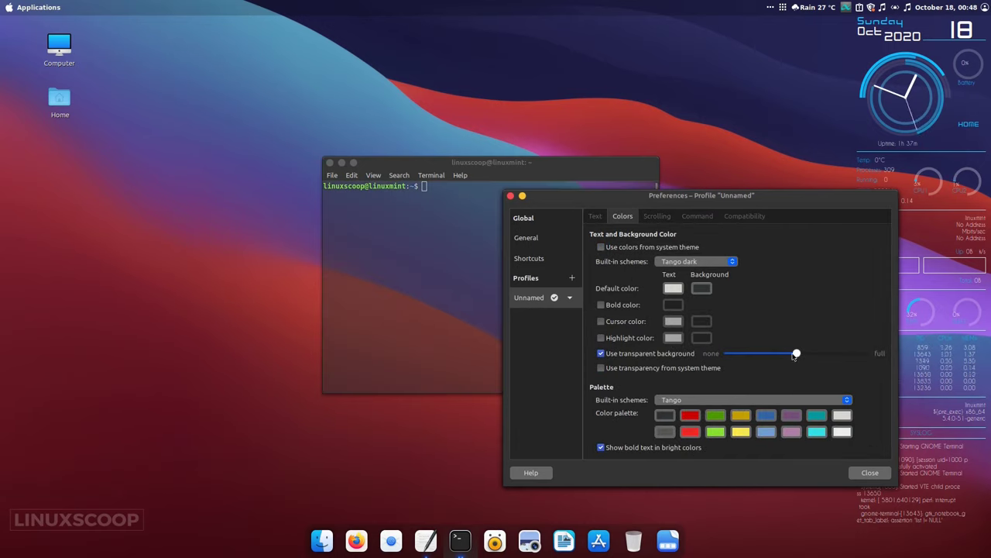
pyautogui.moveTo(795, 354)
pyautogui.mouseDown()
pyautogui.moveTo(747, 354)
pyautogui.moveTo(788, 354)
pyautogui.mouseUp()
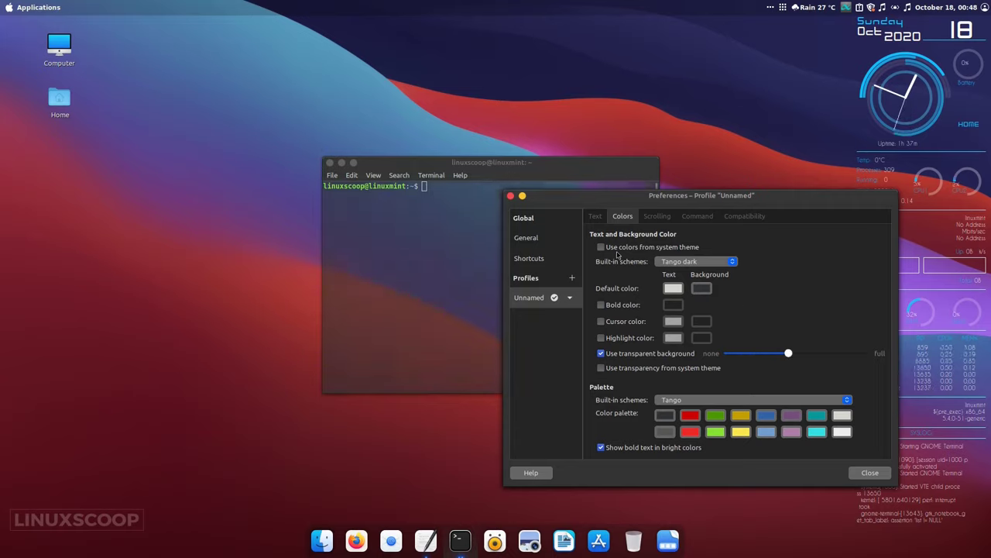
# Step: Re-enable the profile's system theme colors, lower the background transparency to about a quarter, and close the preferences
pyautogui.click(606, 249)
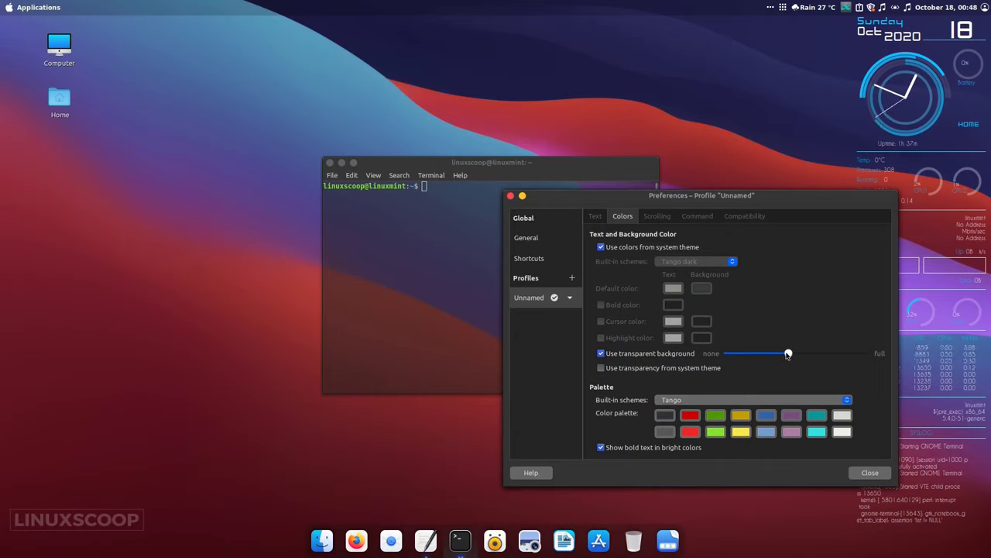
pyautogui.moveTo(789, 354)
pyautogui.mouseDown()
pyautogui.moveTo(799, 354)
pyautogui.moveTo(753, 355)
pyautogui.moveTo(769, 355)
pyautogui.mouseUp()
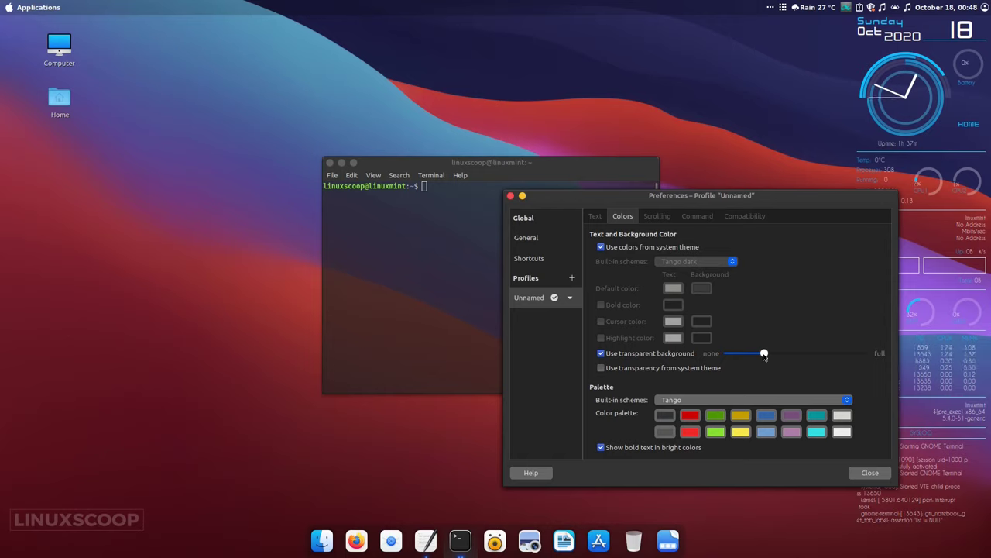
pyautogui.click(869, 472)
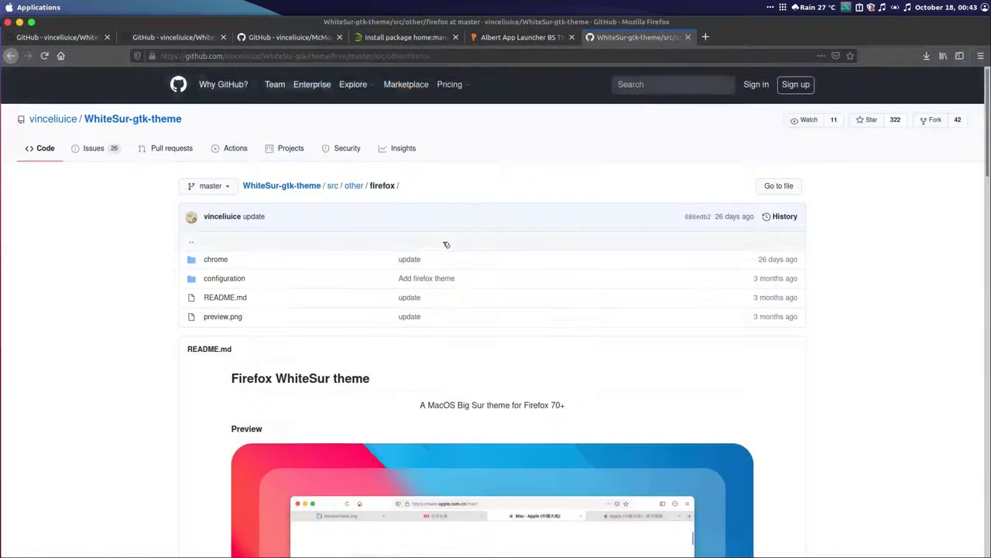
# Step: Copy the about:support address from the Firefox WhiteSur README, load it in a new tab, and open the Firefox profile directory
pyautogui.scroll(-10, 445, 247)
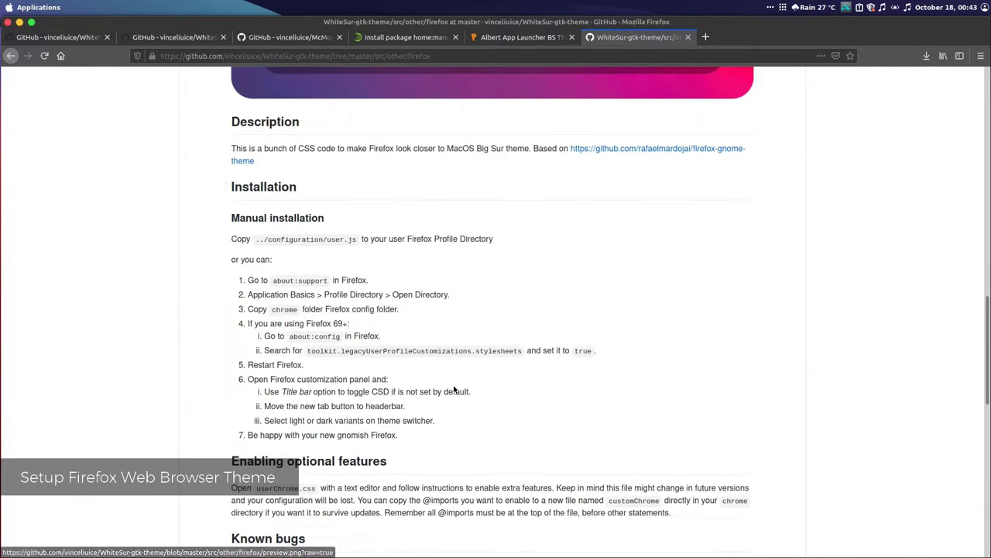
pyautogui.rightClick(275, 281)
pyautogui.click(298, 289)
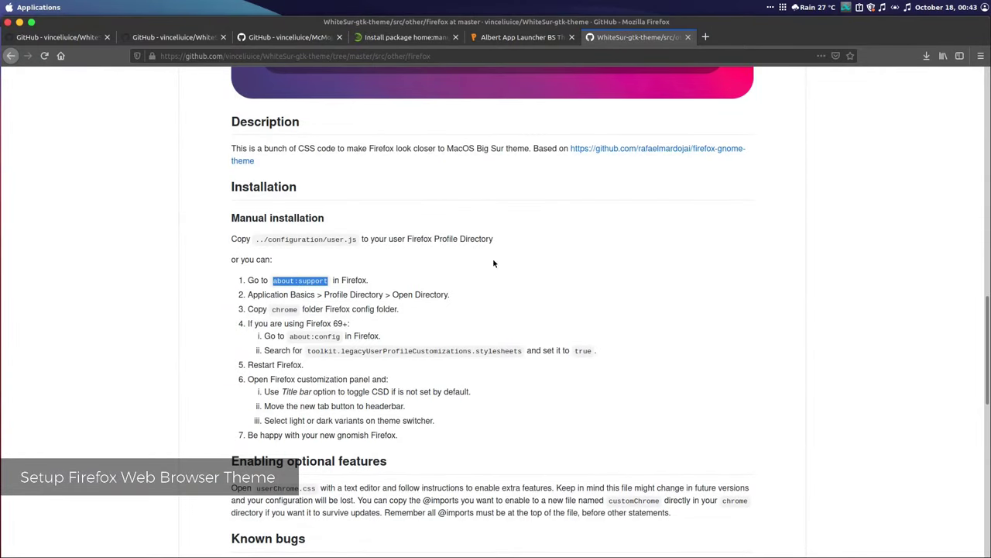
pyautogui.click(704, 38)
pyautogui.rightClick(432, 57)
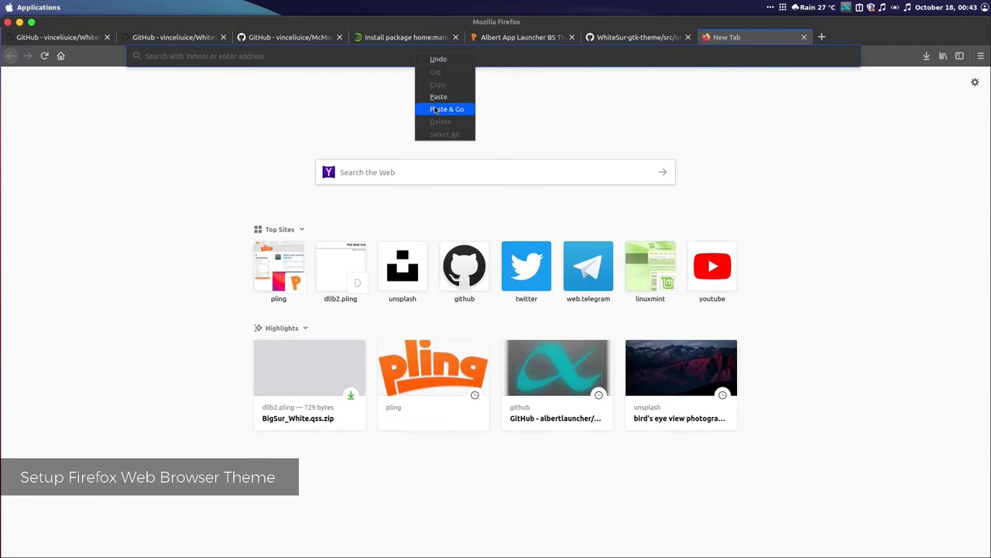
pyautogui.click(435, 110)
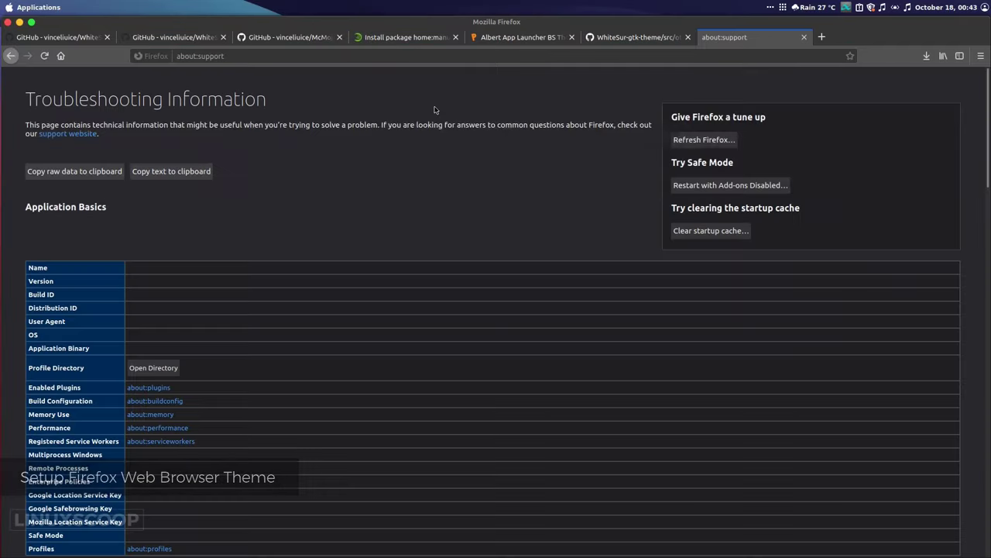
pyautogui.click(158, 369)
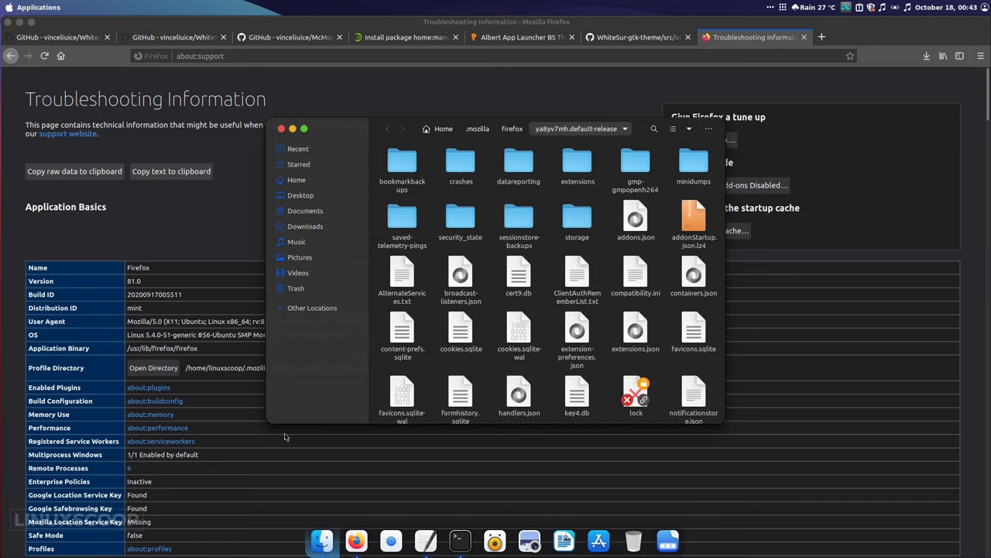
# Step: Open the Downloads folder in a separate file window and go to WhiteSur-gtk-theme/src/other/firefox
pyautogui.rightClick(322, 538)
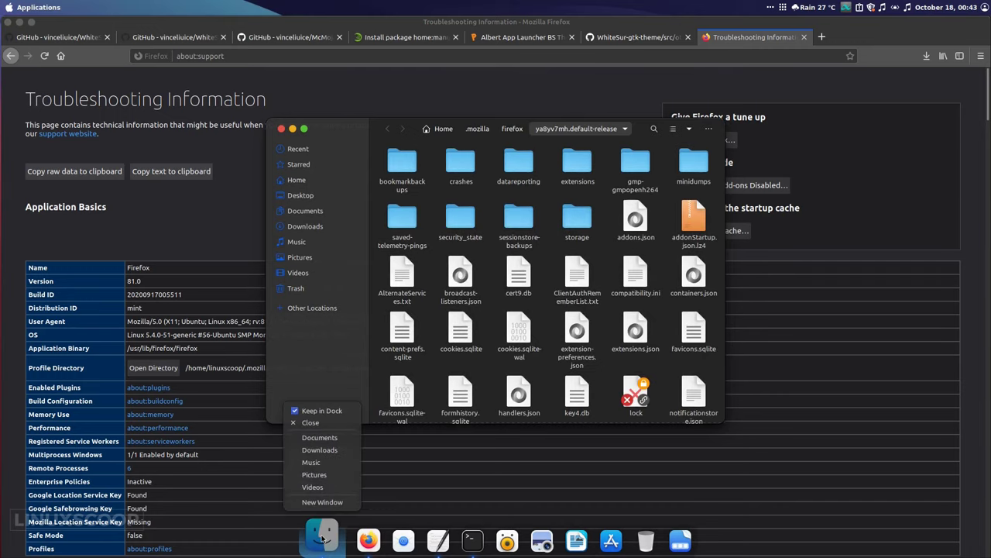
pyautogui.click(319, 450)
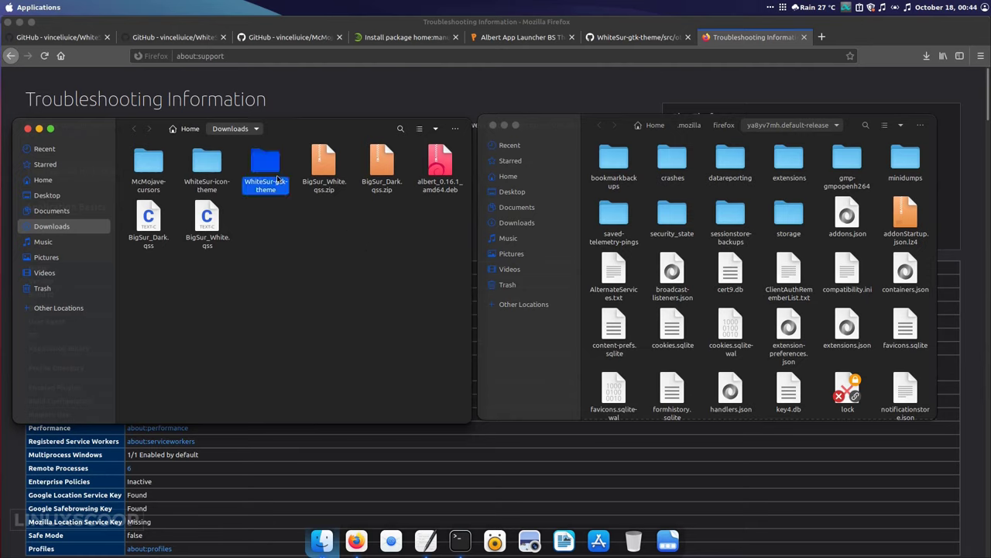
pyautogui.doubleClick(265, 161)
pyautogui.doubleClick(202, 165)
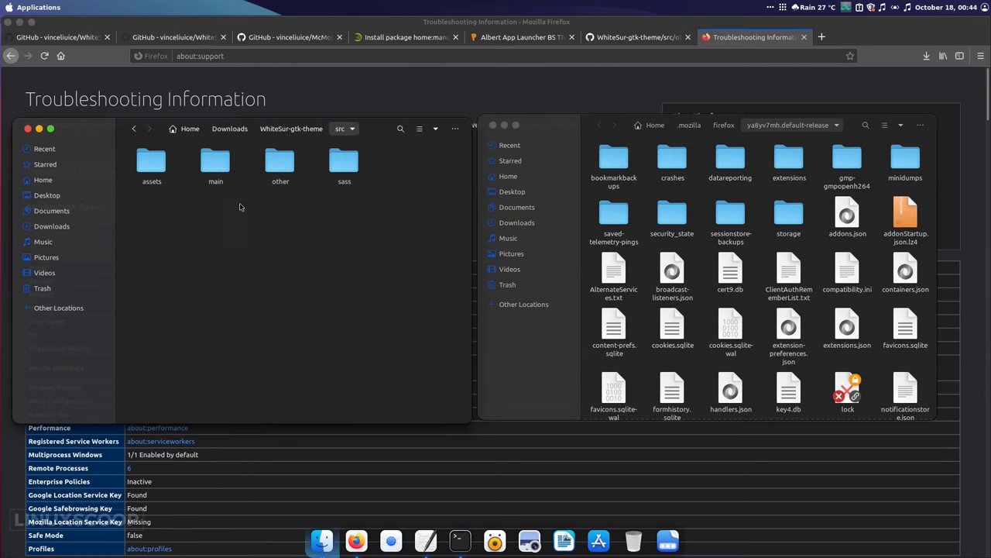
pyautogui.doubleClick(280, 178)
pyautogui.doubleClick(172, 184)
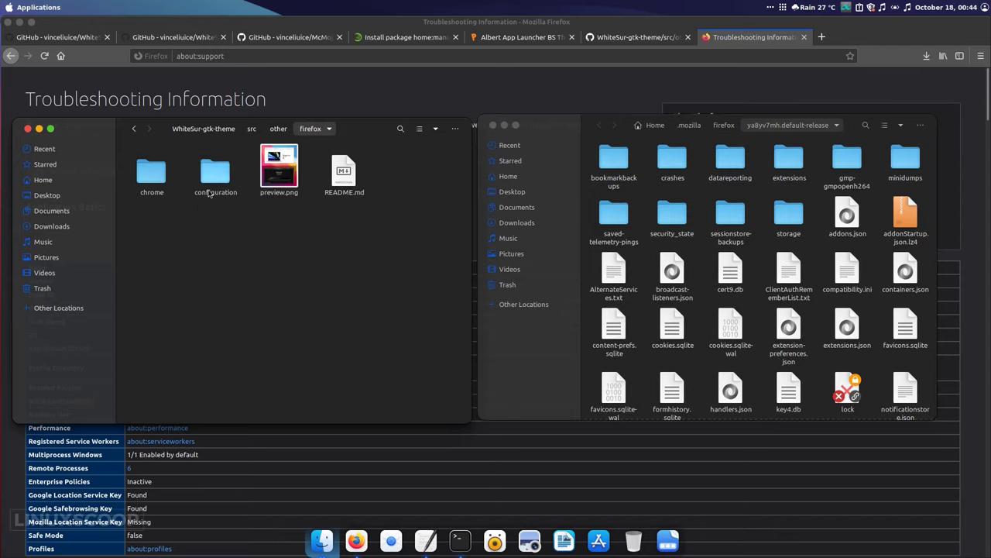
# Step: Copy user.js from the theme's configuration folder into the Firefox default-release profile folder
pyautogui.doubleClick(209, 193)
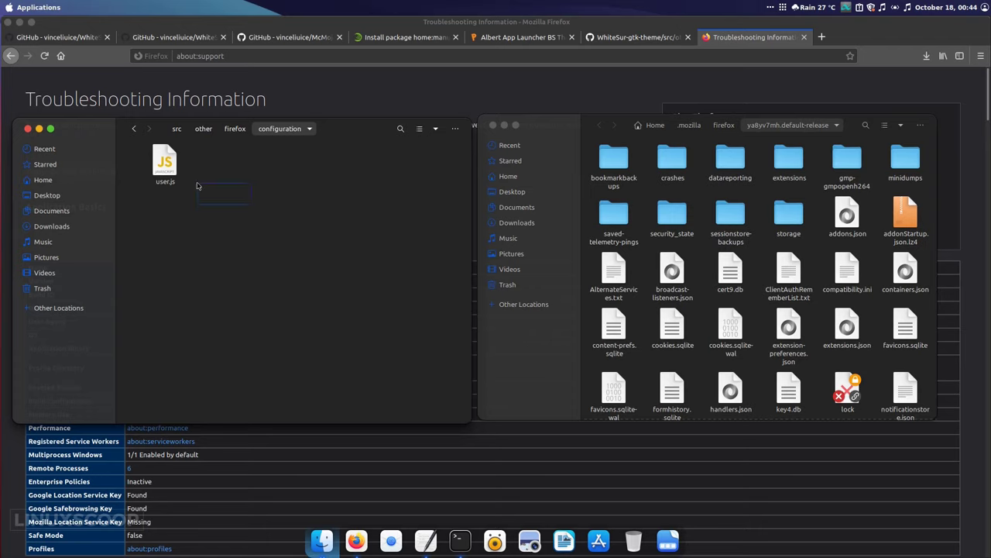
pyautogui.click(172, 180)
pyautogui.rightClick(162, 177)
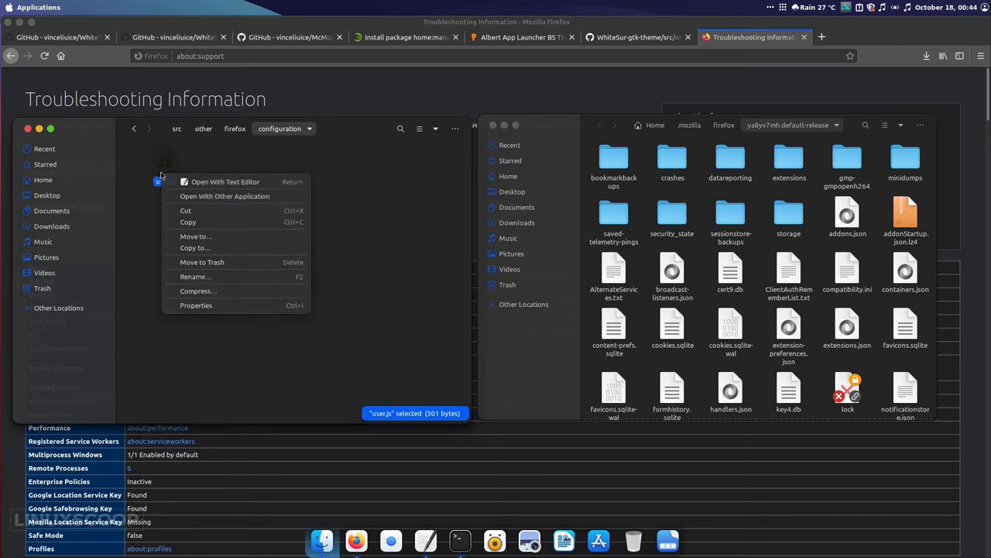
pyautogui.click(208, 223)
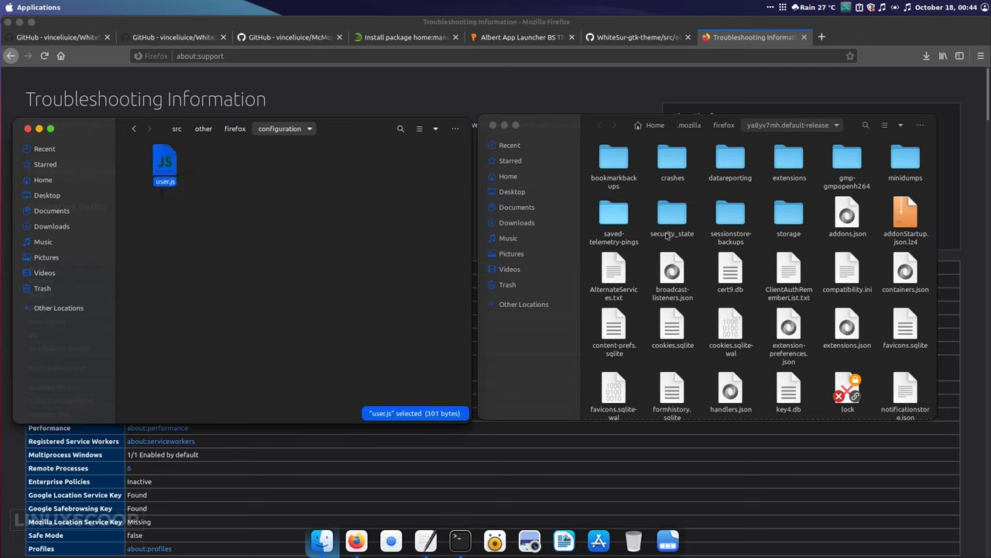
pyautogui.rightClick(761, 255)
pyautogui.click(779, 275)
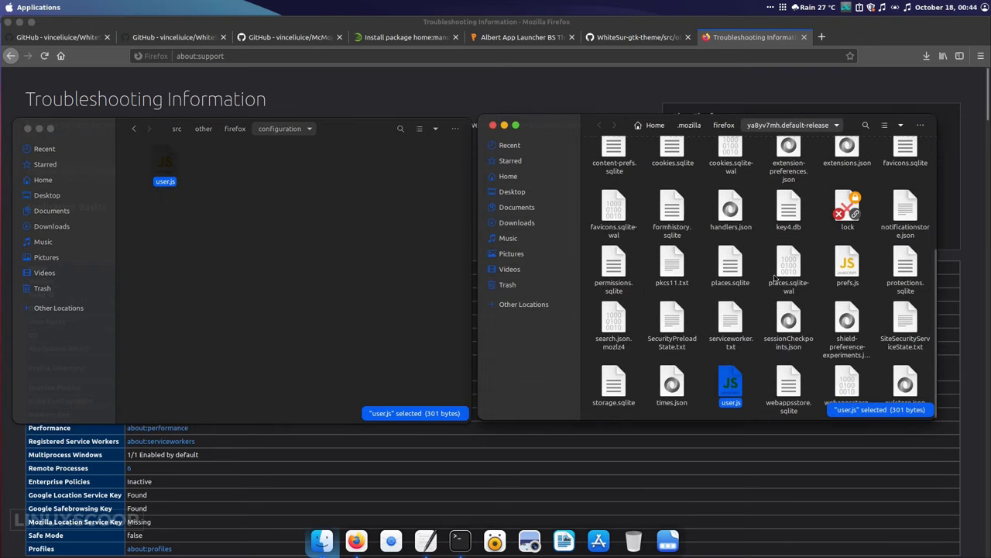
# Step: Copy the chrome folder from the theme's firefox folder into the Firefox default-release profile folder
pyautogui.click(235, 128)
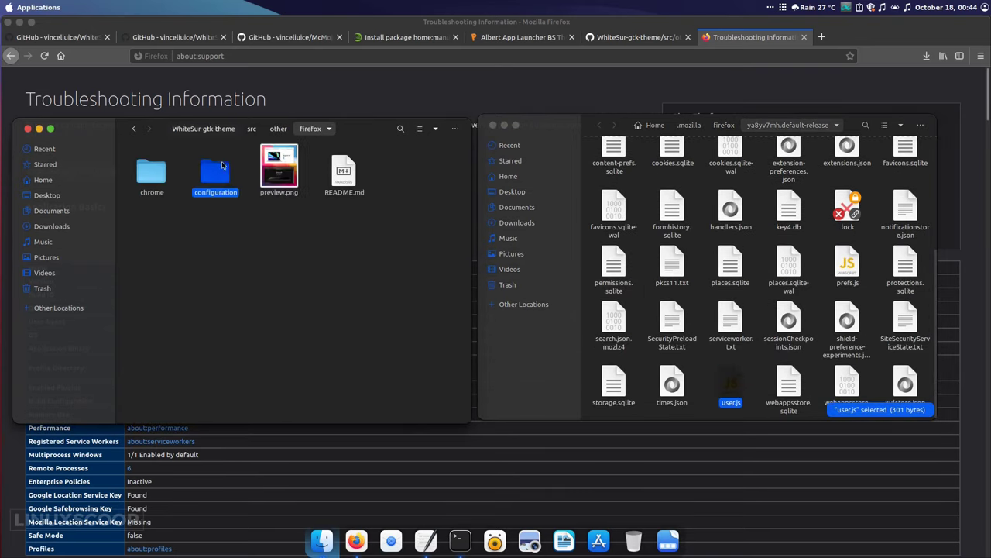
pyautogui.rightClick(161, 183)
pyautogui.click(244, 254)
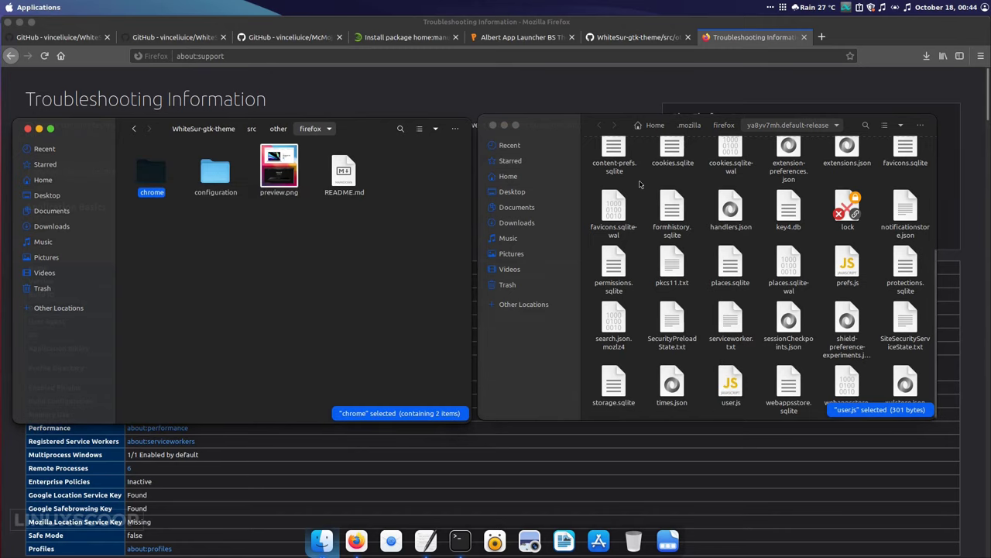
pyautogui.rightClick(642, 182)
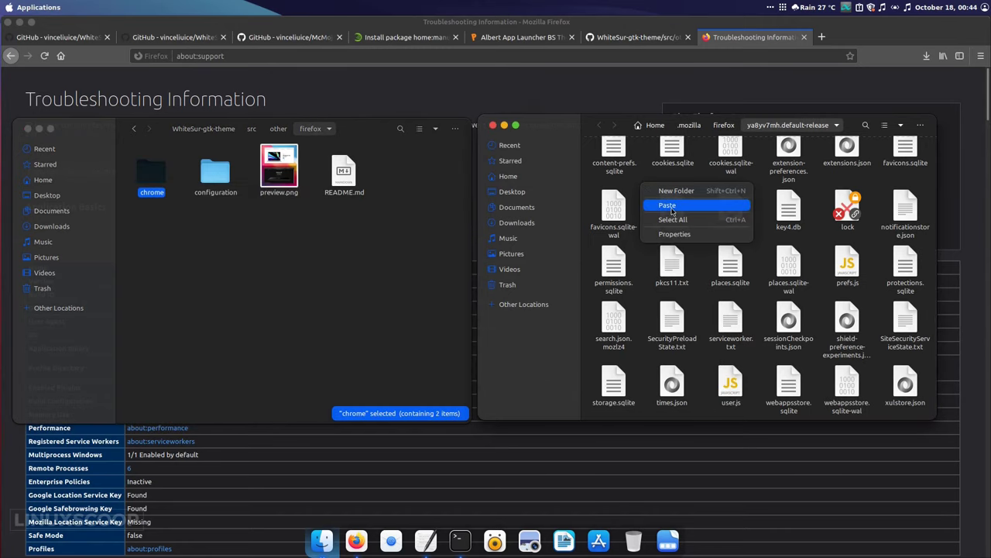
pyautogui.click(668, 205)
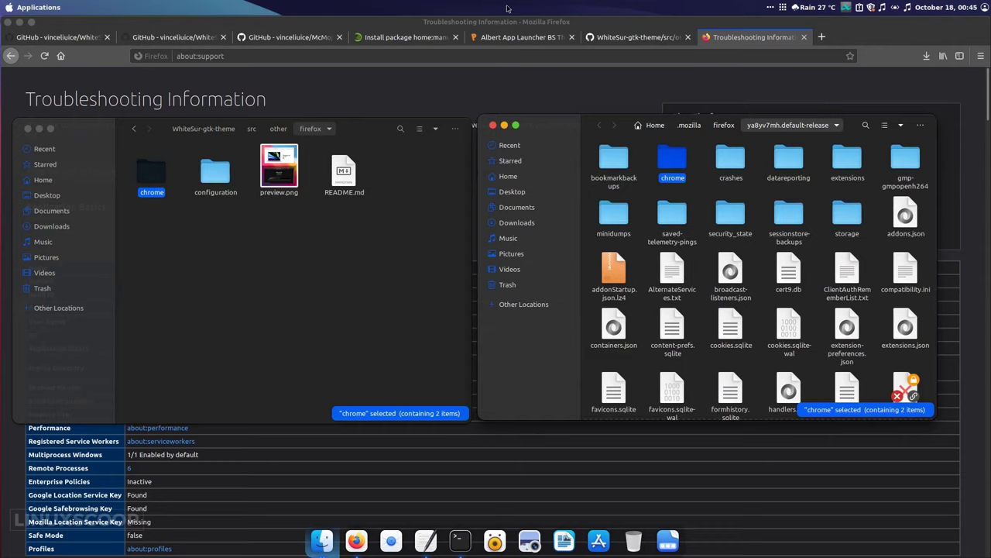
# Step: Copy the about:config address from the README, load it in a new tab, and accept the risk warning
pyautogui.click(635, 37)
pyautogui.click(344, 340)
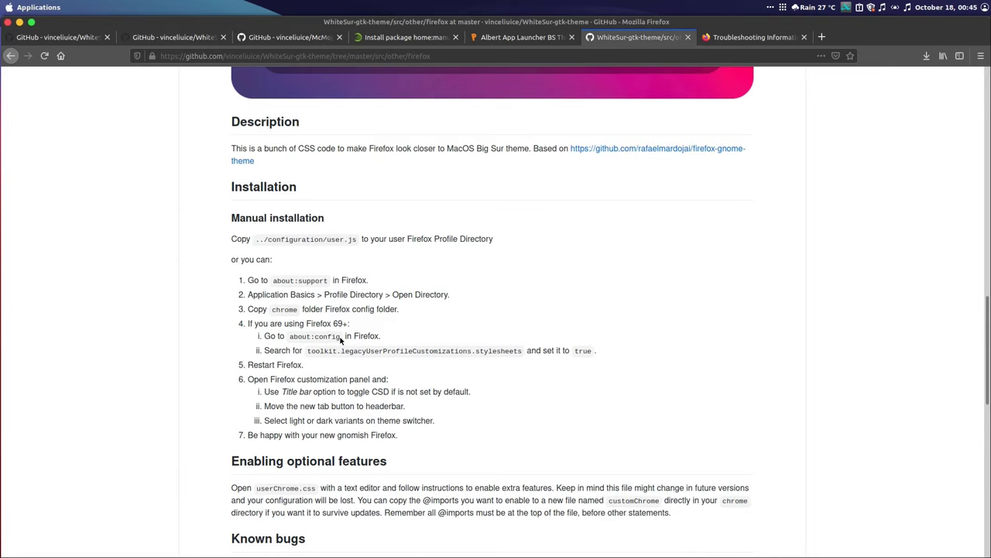
pyautogui.click(322, 346)
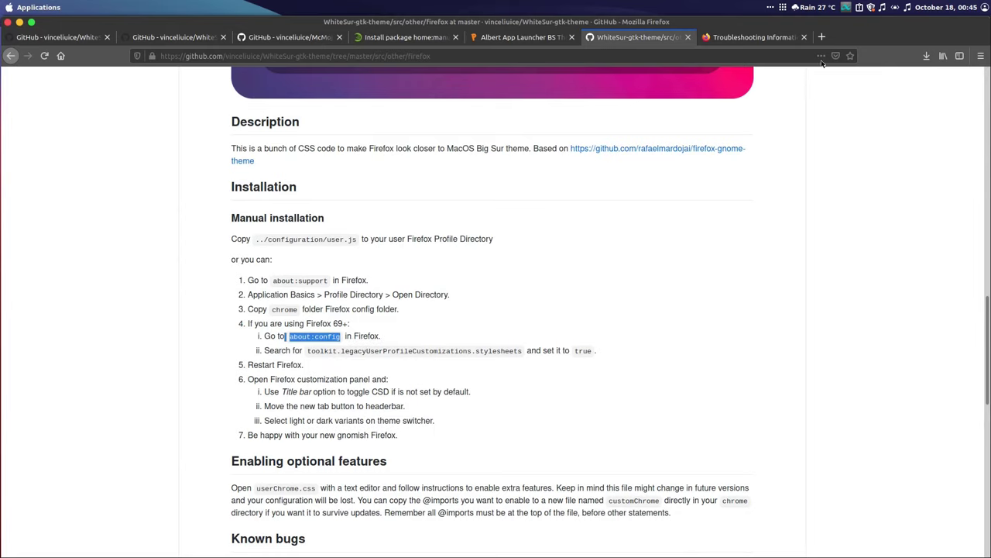
pyautogui.click(822, 37)
pyautogui.rightClick(413, 55)
pyautogui.click(439, 103)
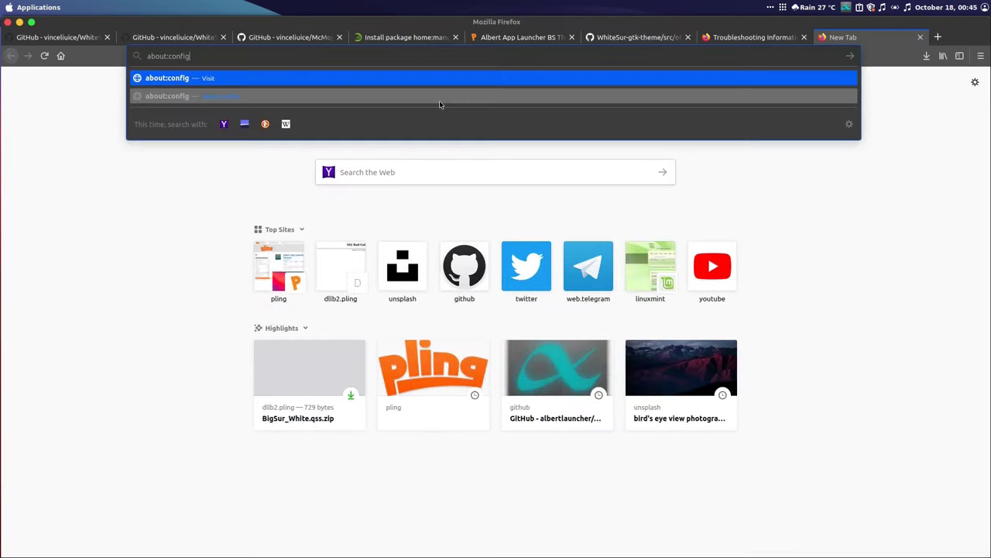
pyautogui.click(315, 77)
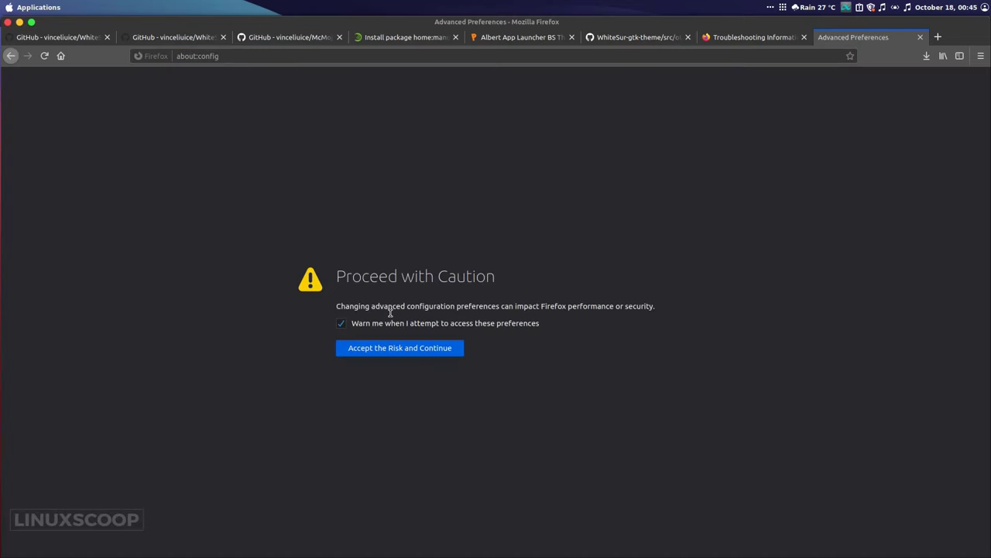
pyautogui.click(394, 347)
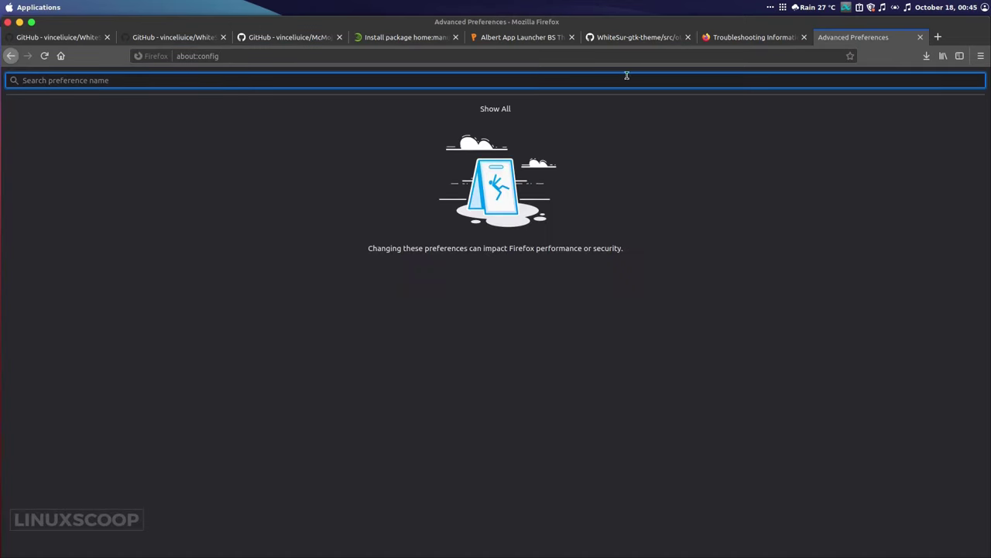
# Step: Copy toolkit.legacyUserProfileCustomizations.stylesheets from the README and search for it in the advanced preferences
pyautogui.click(635, 38)
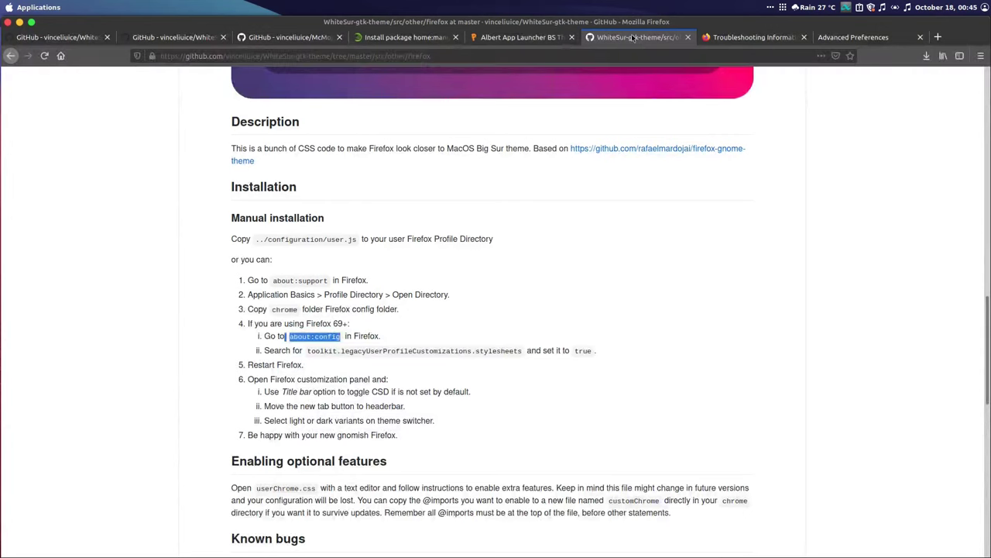
pyautogui.moveTo(308, 350); pyautogui.dragTo(503, 350)
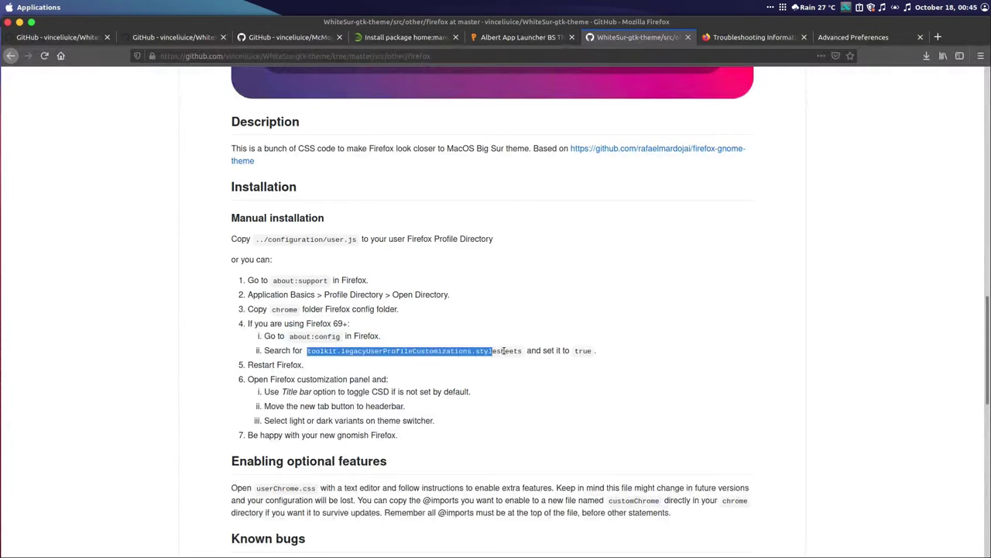
pyautogui.rightClick(516, 351)
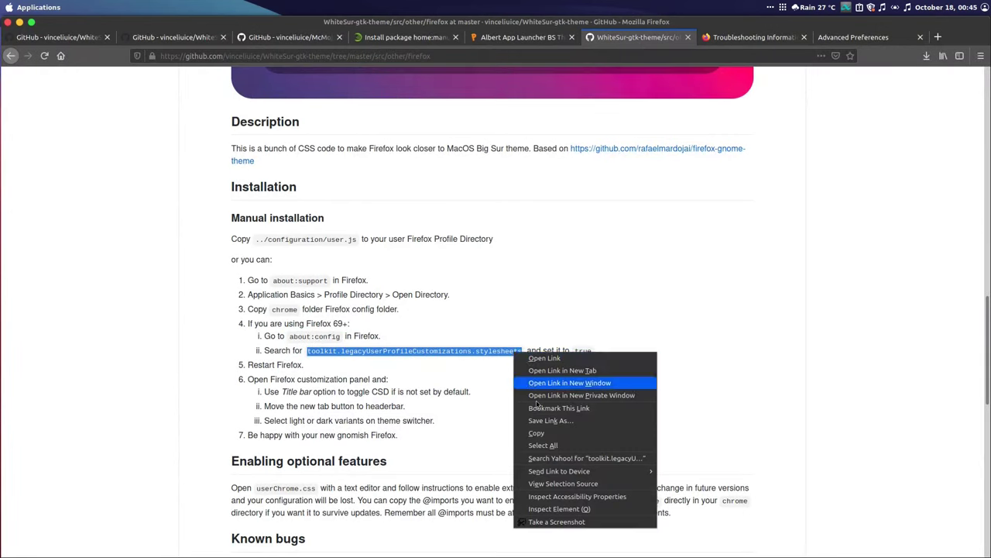
pyautogui.click(545, 430)
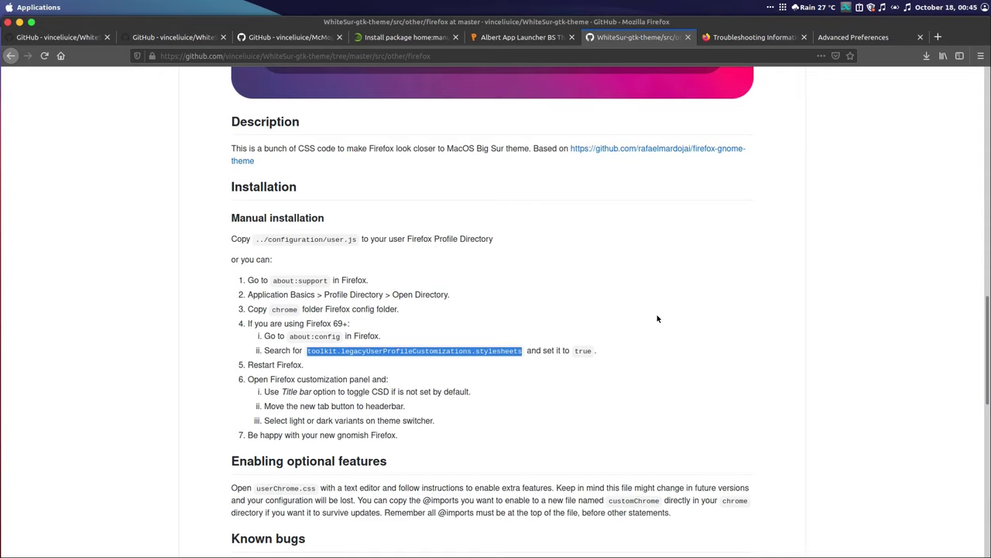
pyautogui.click(852, 37)
pyautogui.rightClick(403, 80)
pyautogui.click(428, 122)
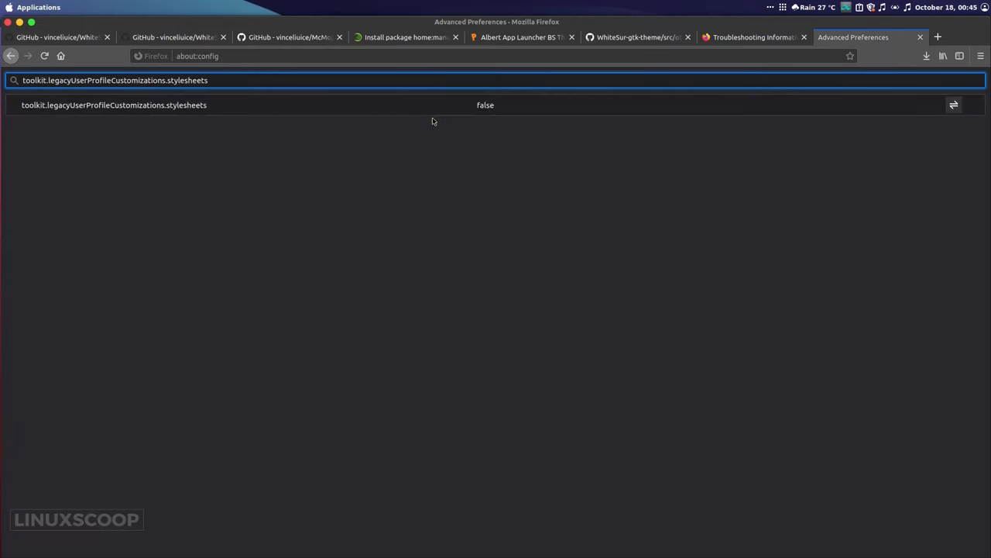
# Step: Set the toolkit.legacyUserProfileCustomizations.stylesheets preference to true and quit Firefox with all its tabs for the restart
pyautogui.click(953, 107)
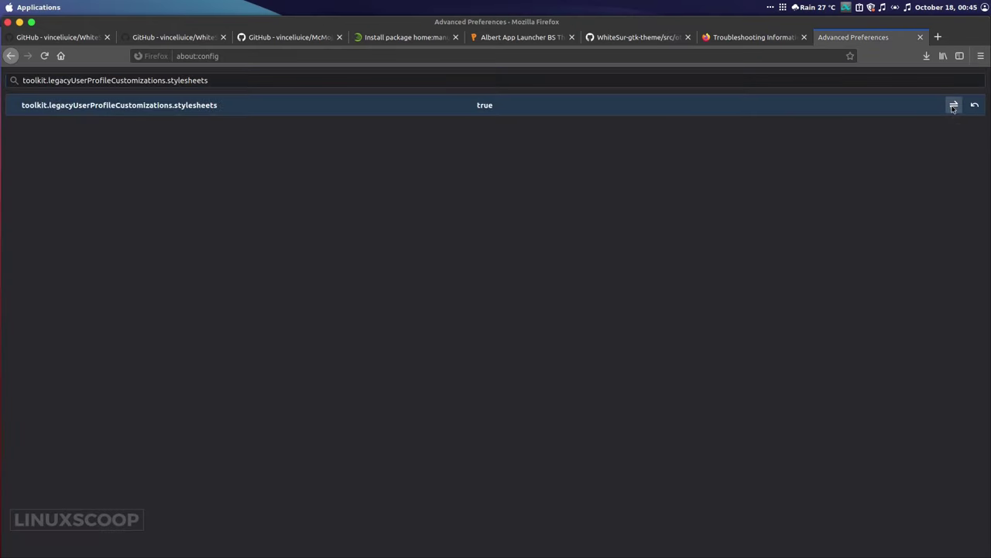
pyautogui.click(728, 39)
pyautogui.click(661, 38)
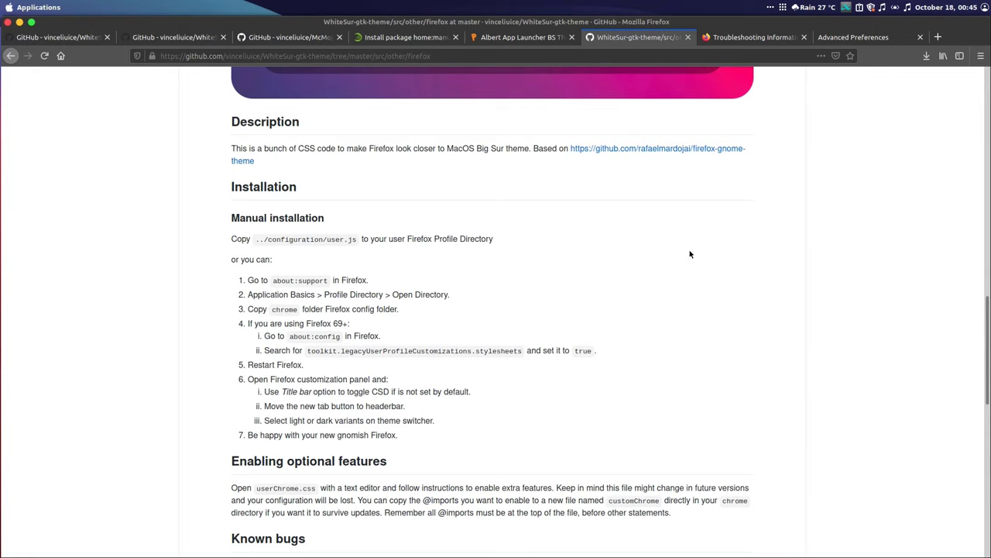
pyautogui.click(8, 22)
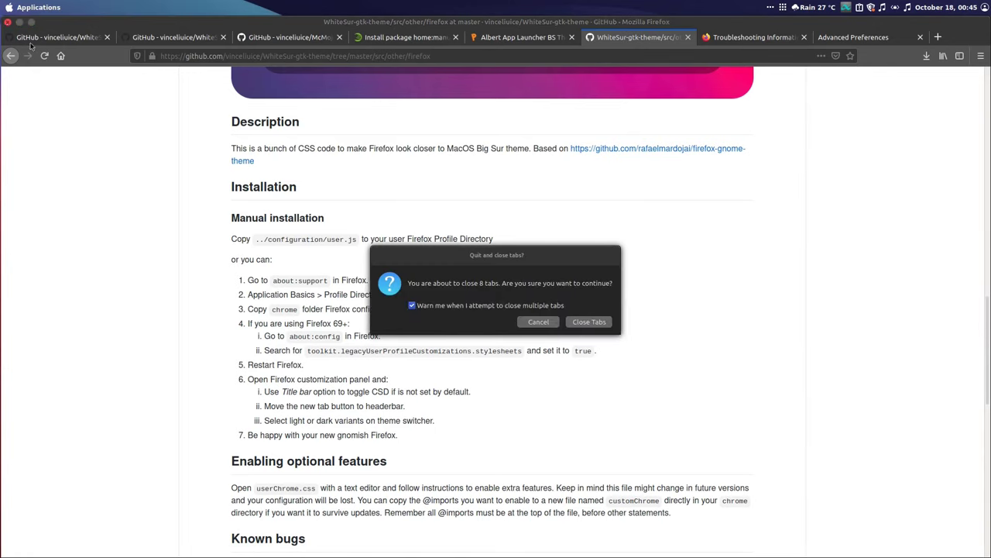
pyautogui.click(590, 322)
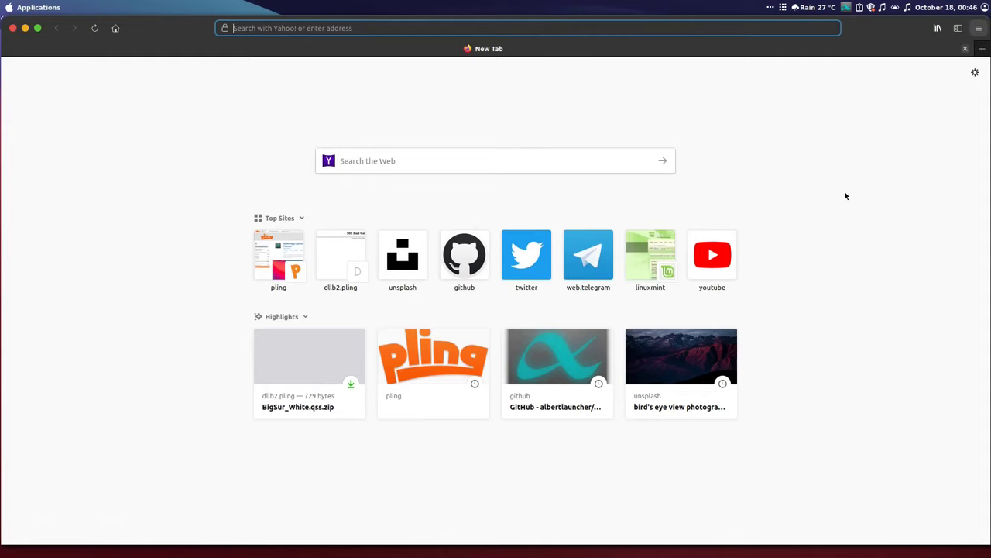
# Step: Customize Firefox by toggling the title bar on and off again and applying the Dark theme, and close the customization page
pyautogui.click(977, 29)
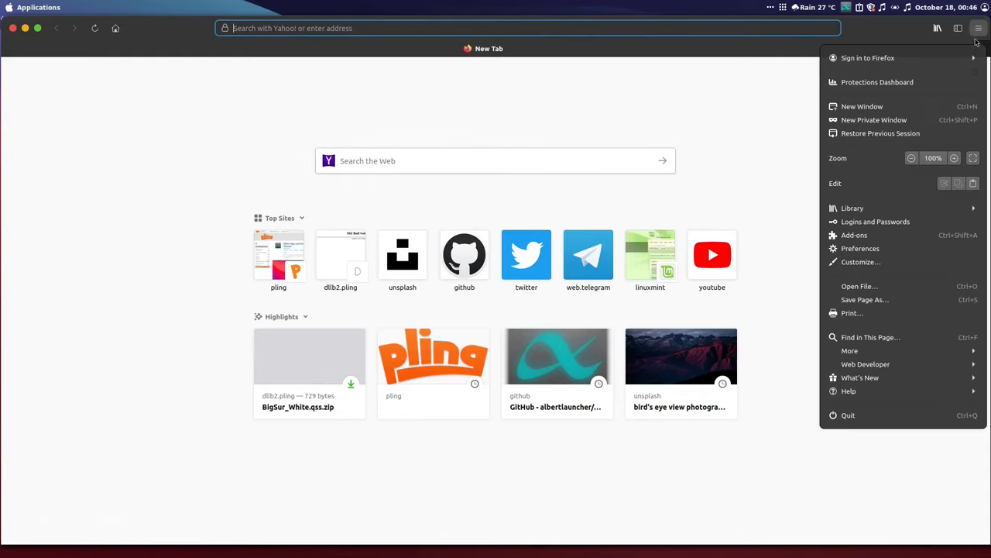
pyautogui.click(863, 263)
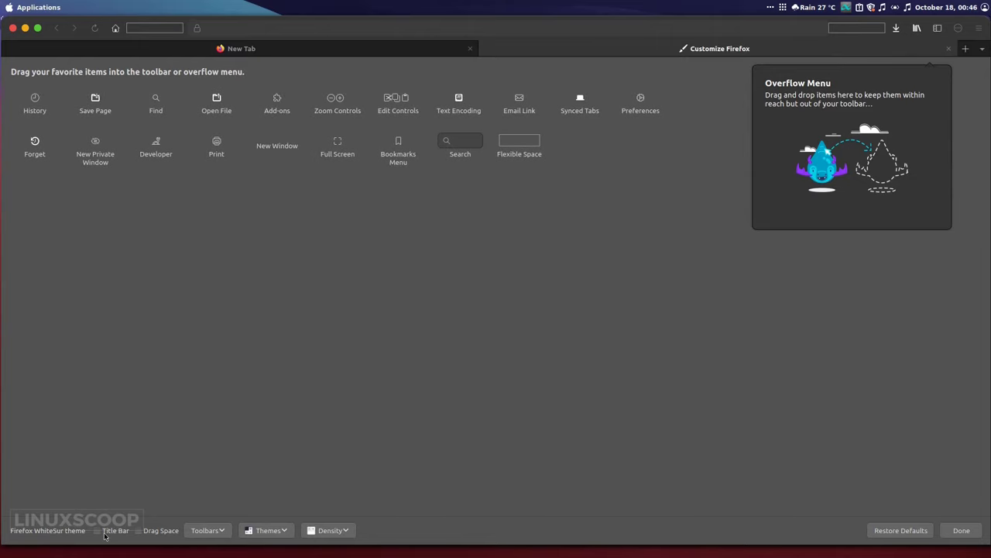
pyautogui.click(99, 533)
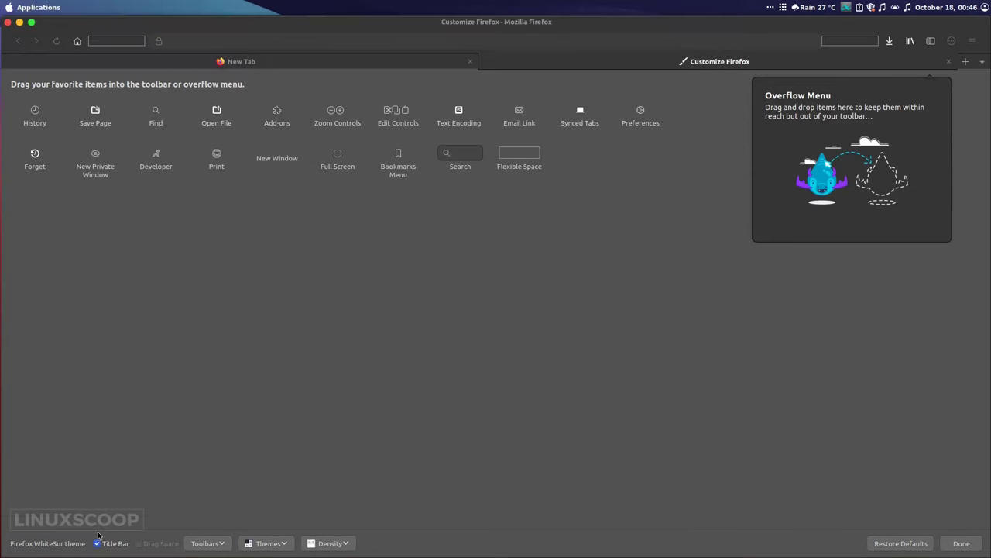
pyautogui.click(98, 544)
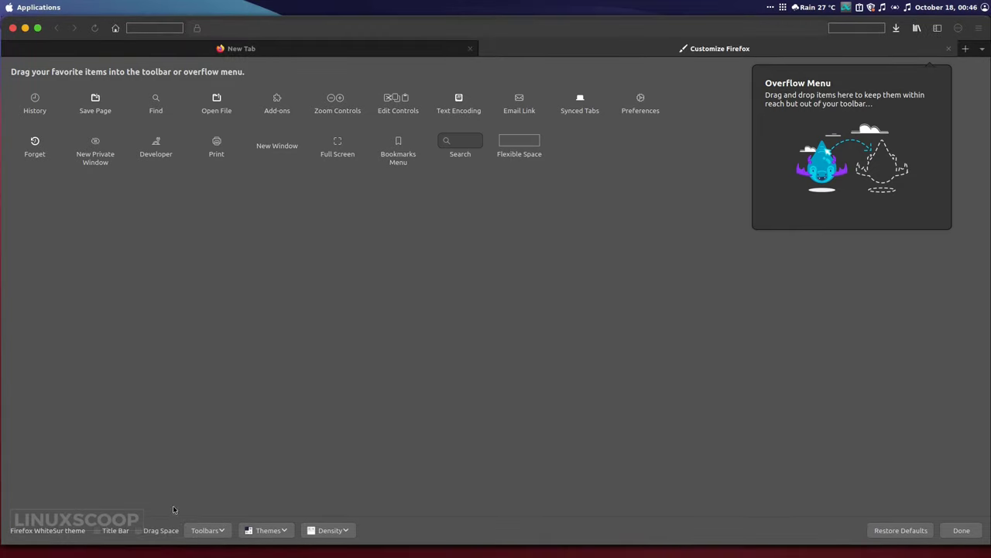
pyautogui.click(265, 532)
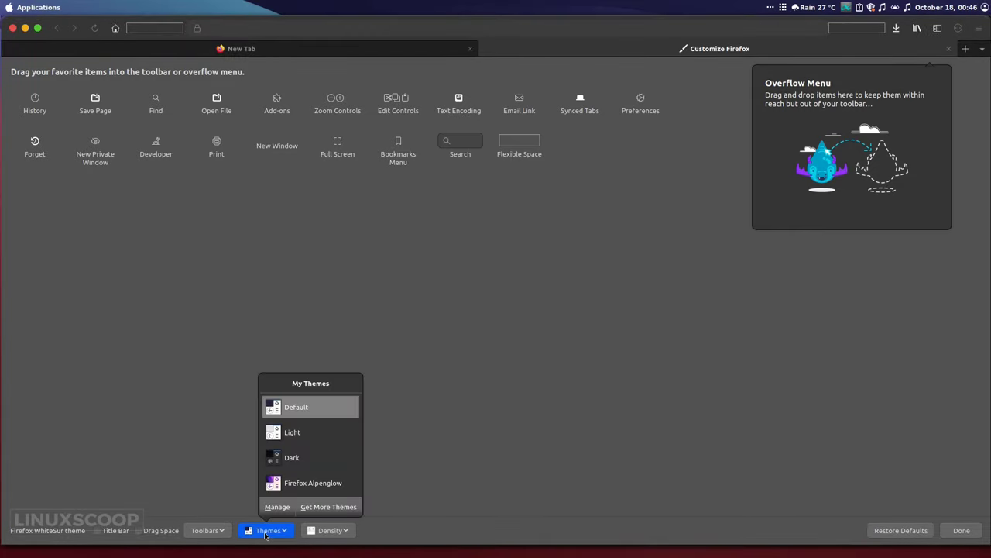
pyautogui.click(296, 459)
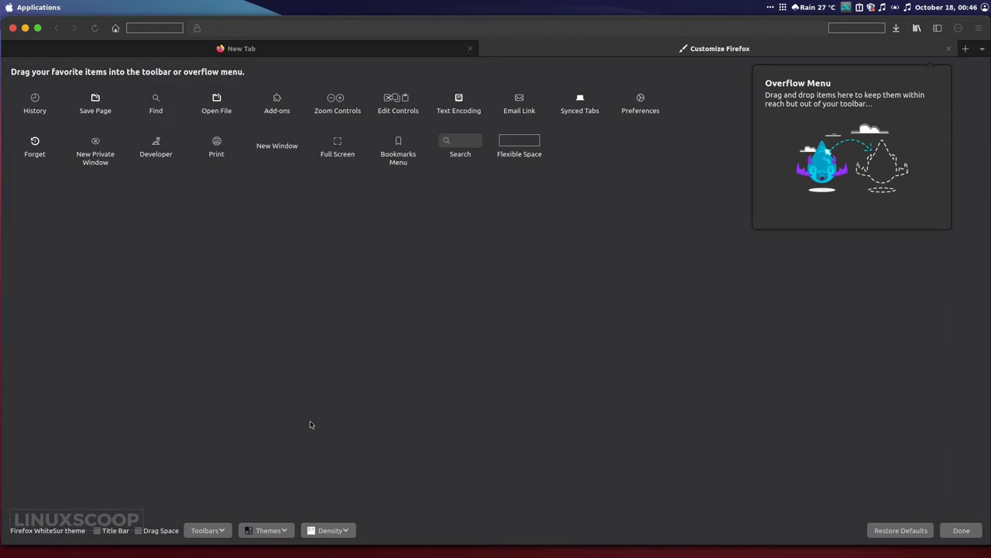
pyautogui.click(950, 49)
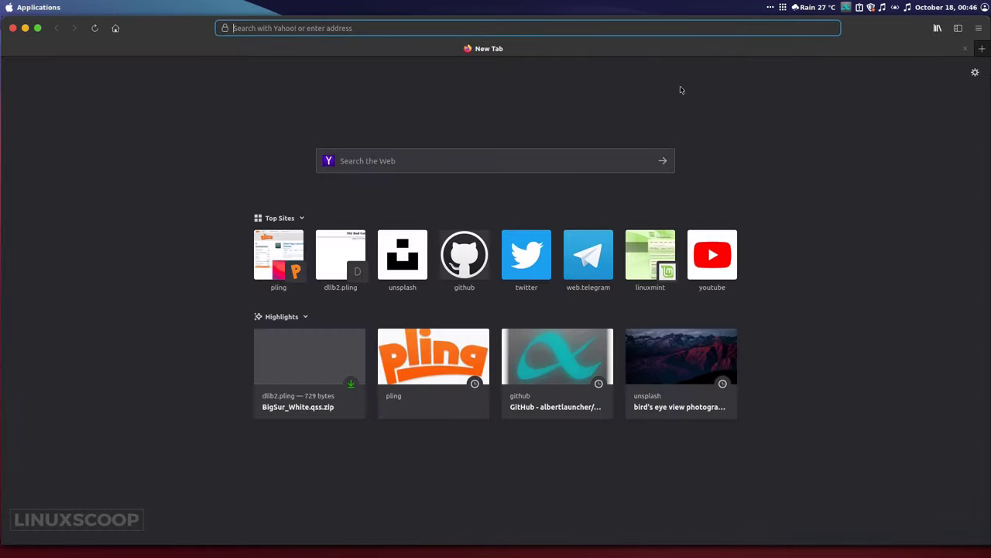
# Step: Load linuxscoop.com in a new tab to check the themed Firefox window and its window controls
pyautogui.click(982, 49)
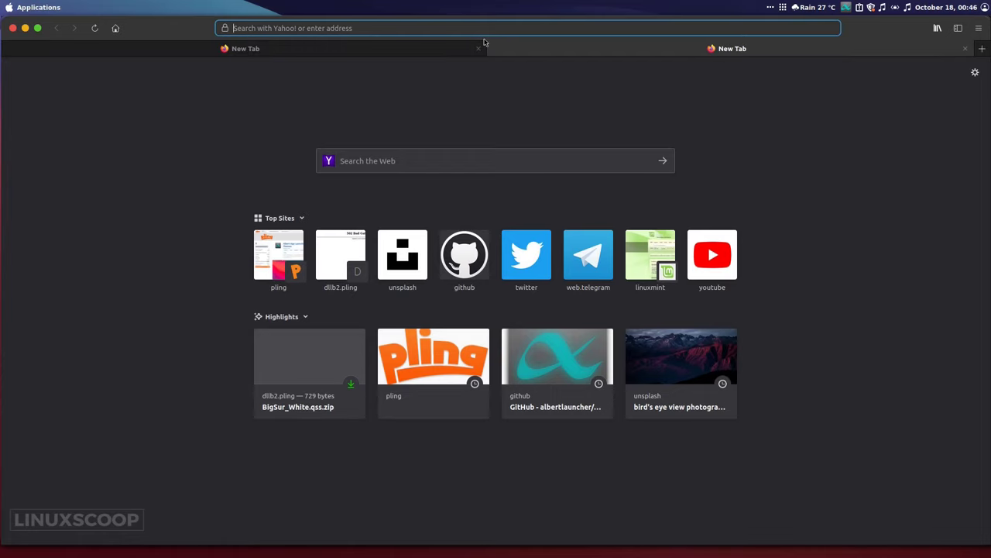
pyautogui.write('linuxscoop')
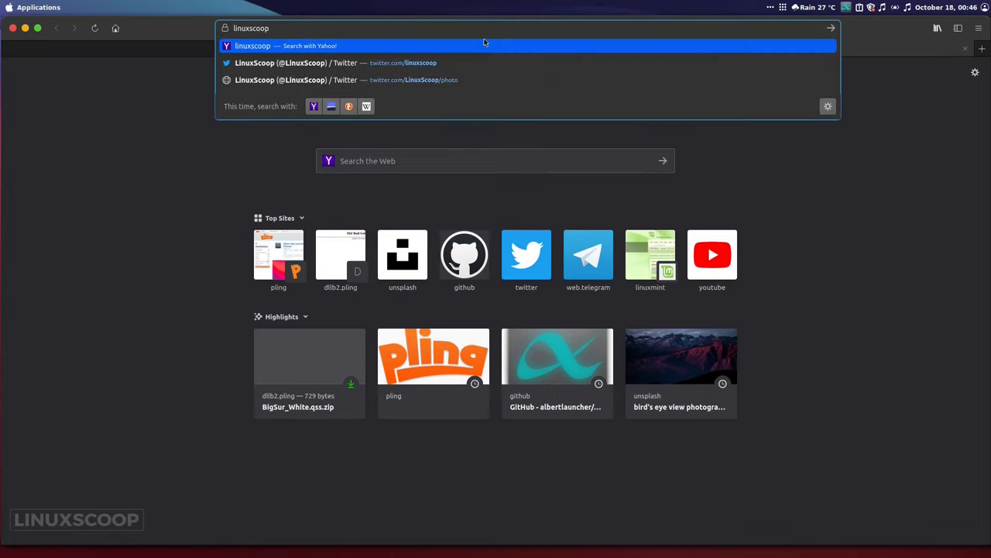
pyautogui.write('.com')
pyautogui.press('Return')
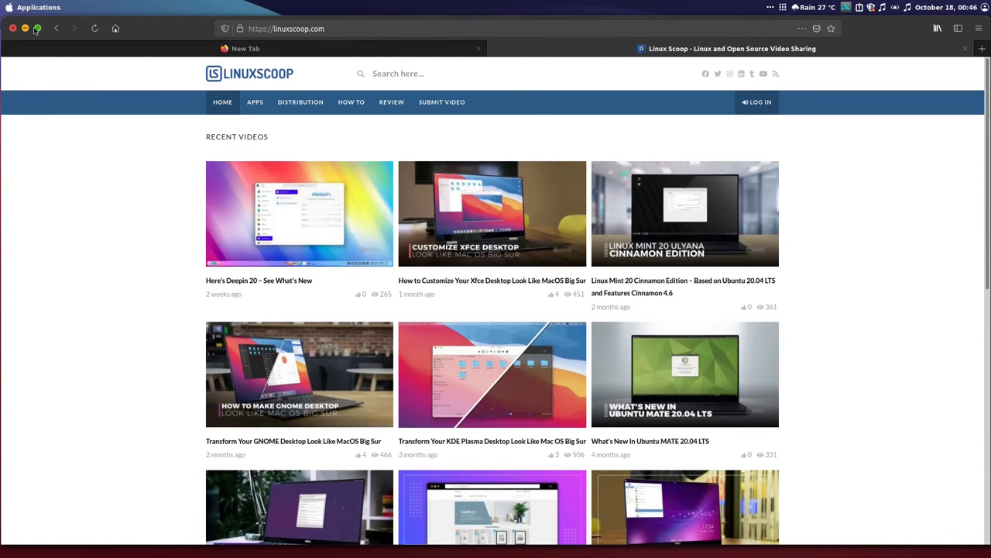
pyautogui.click(35, 30)
pyautogui.click(36, 29)
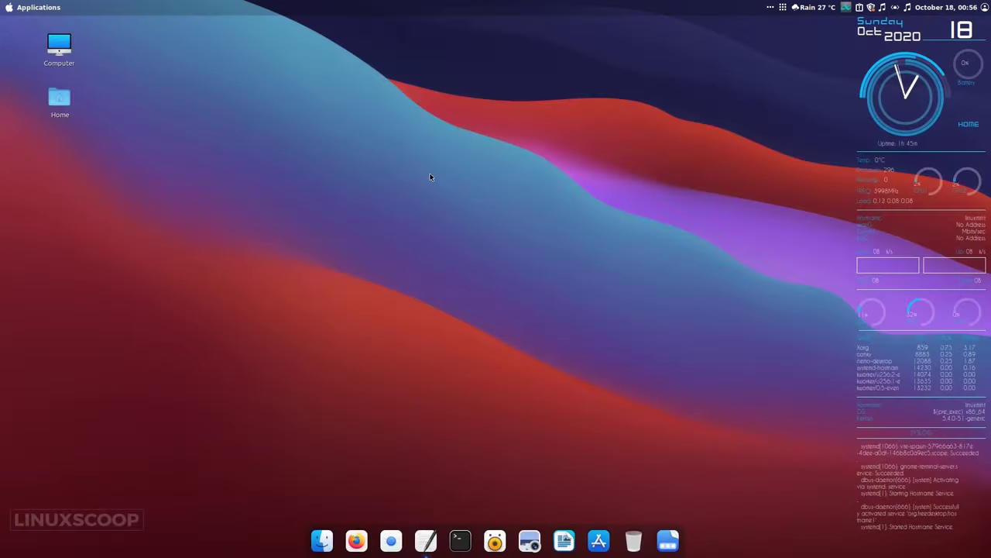
# Step: Turn off auto-arrange for the desktop icons and move Computer and Home beside the Conky widget
pyautogui.rightClick(431, 176)
pyautogui.click(461, 272)
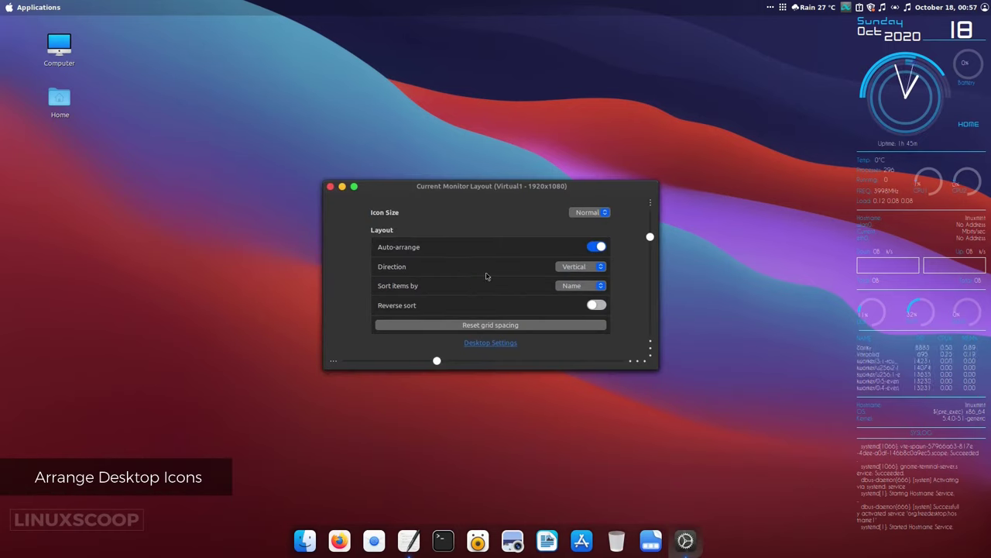
pyautogui.click(595, 247)
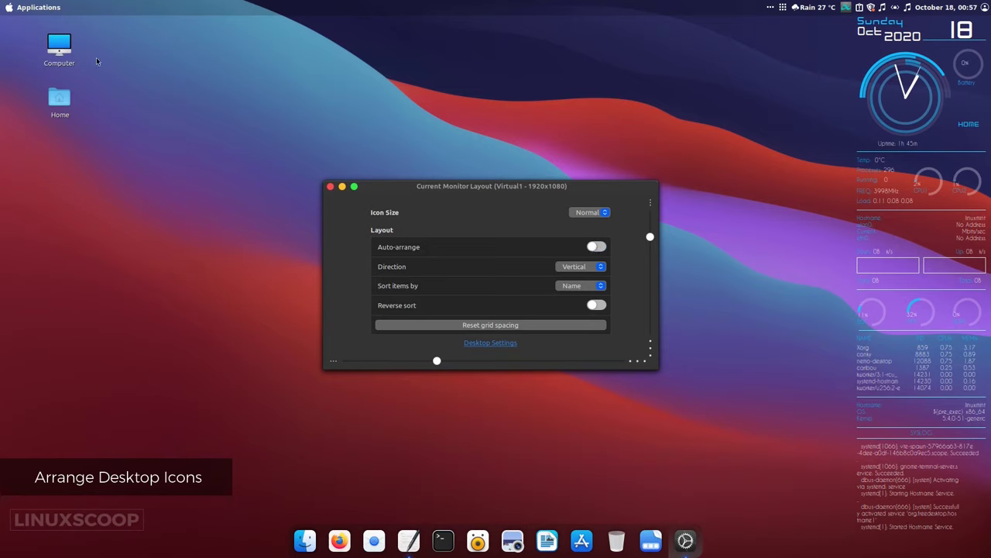
pyautogui.moveTo(62, 48); pyautogui.dragTo(819, 46)
pyautogui.moveTo(60, 99); pyautogui.dragTo(823, 109)
pyautogui.click(781, 166)
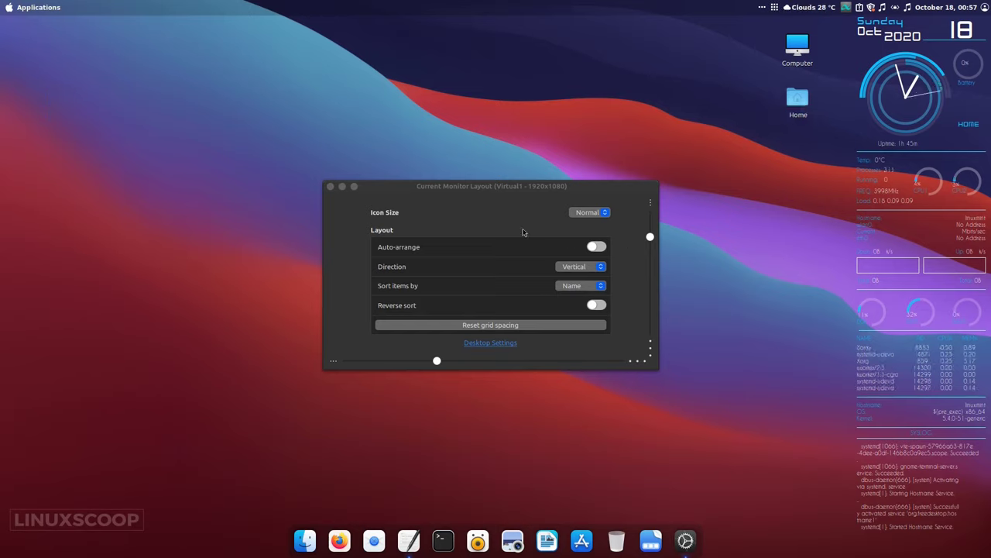
pyautogui.click(330, 188)
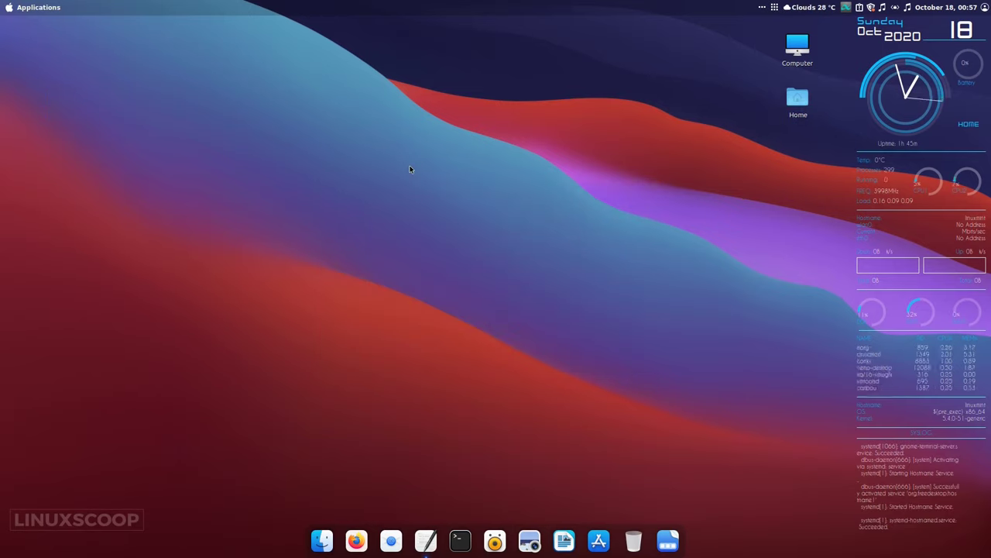
# Step: Open the Home folder from its desktop icon to check it, and close the window
pyautogui.doubleClick(810, 112)
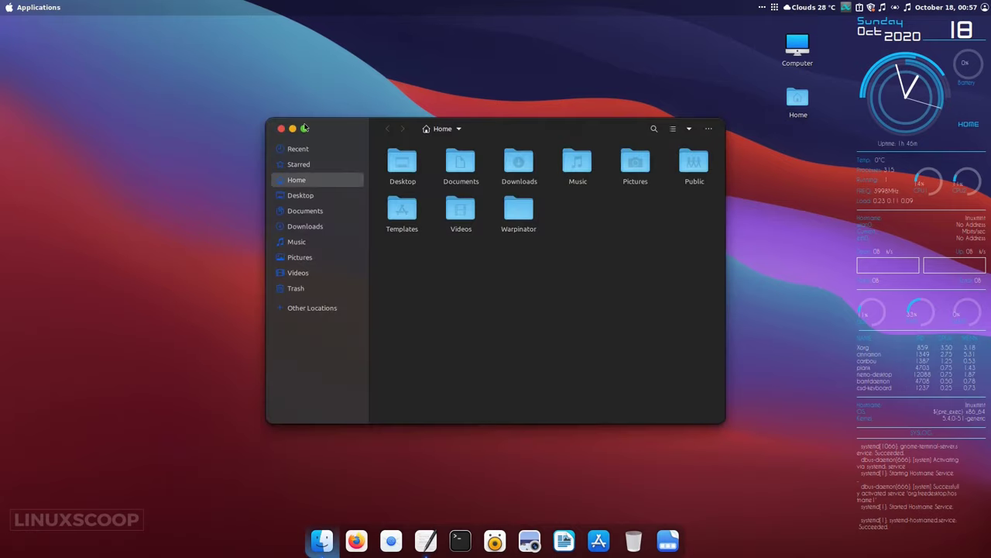
pyautogui.click(282, 130)
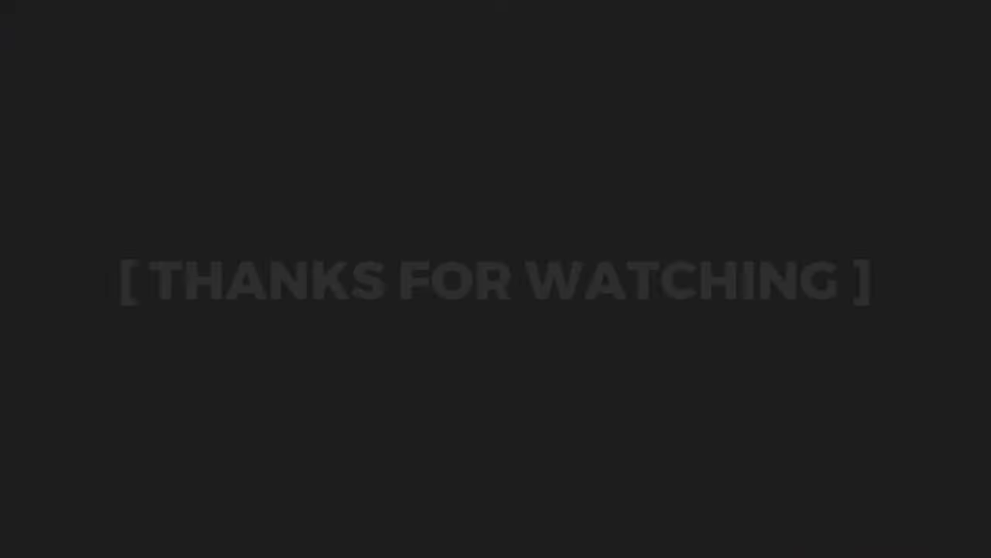